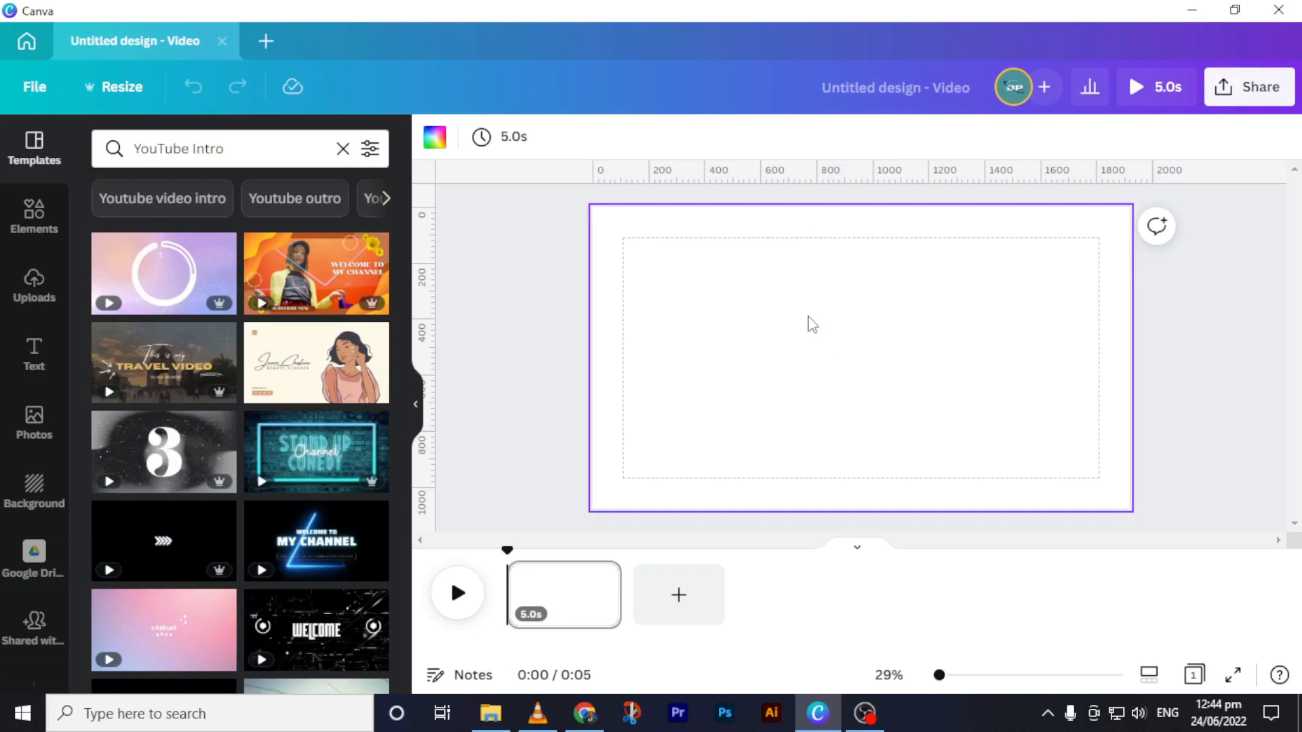
# - Switch to Chrome and open the "Countdown Timer sounds effect" video from the YouTube results, pausing its playback
pyautogui.click(585, 713)
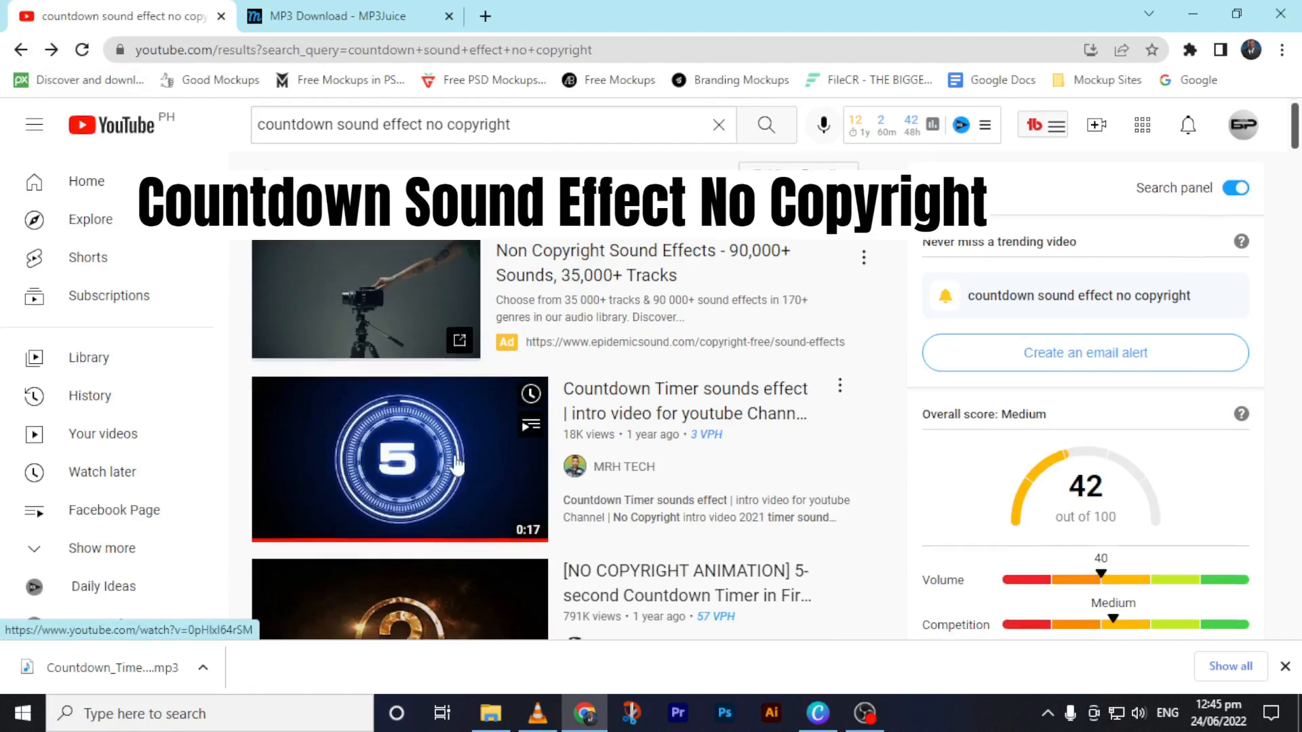
pyautogui.scroll(-1, 417, 387)
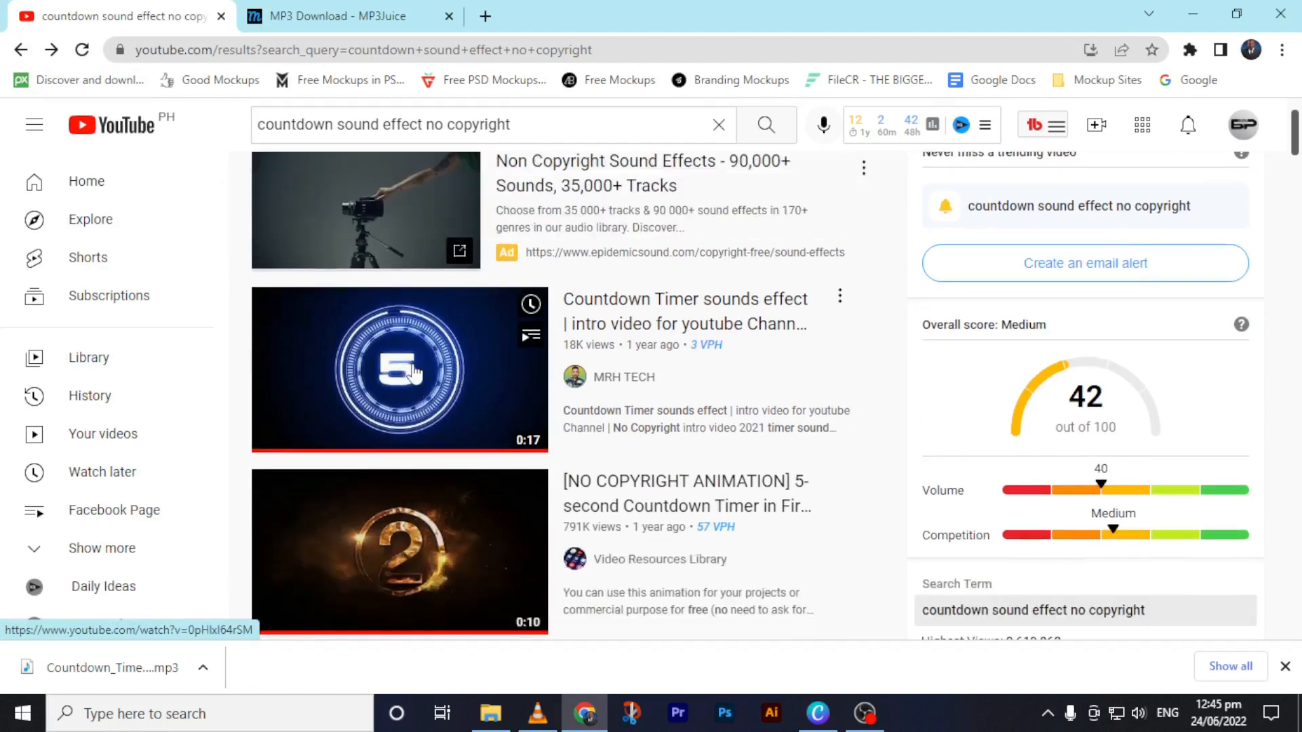
pyautogui.click(413, 368)
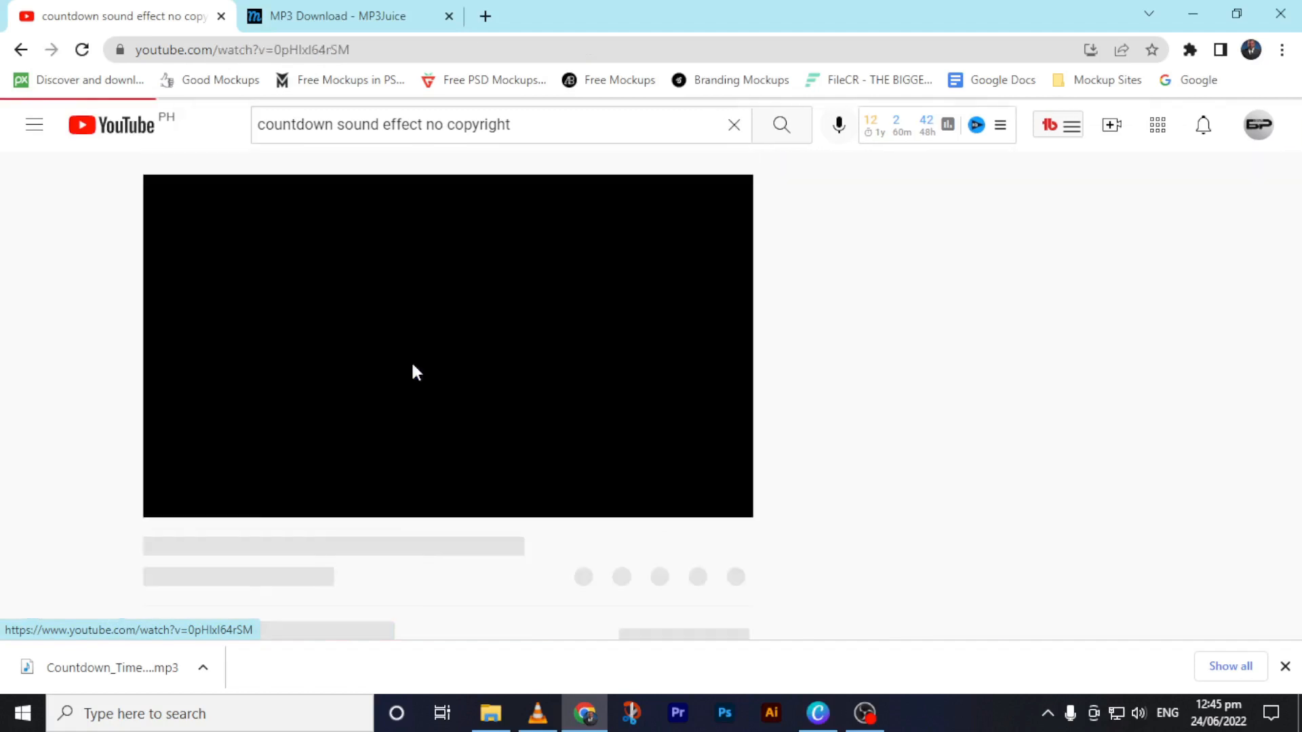
pyautogui.click(276, 330)
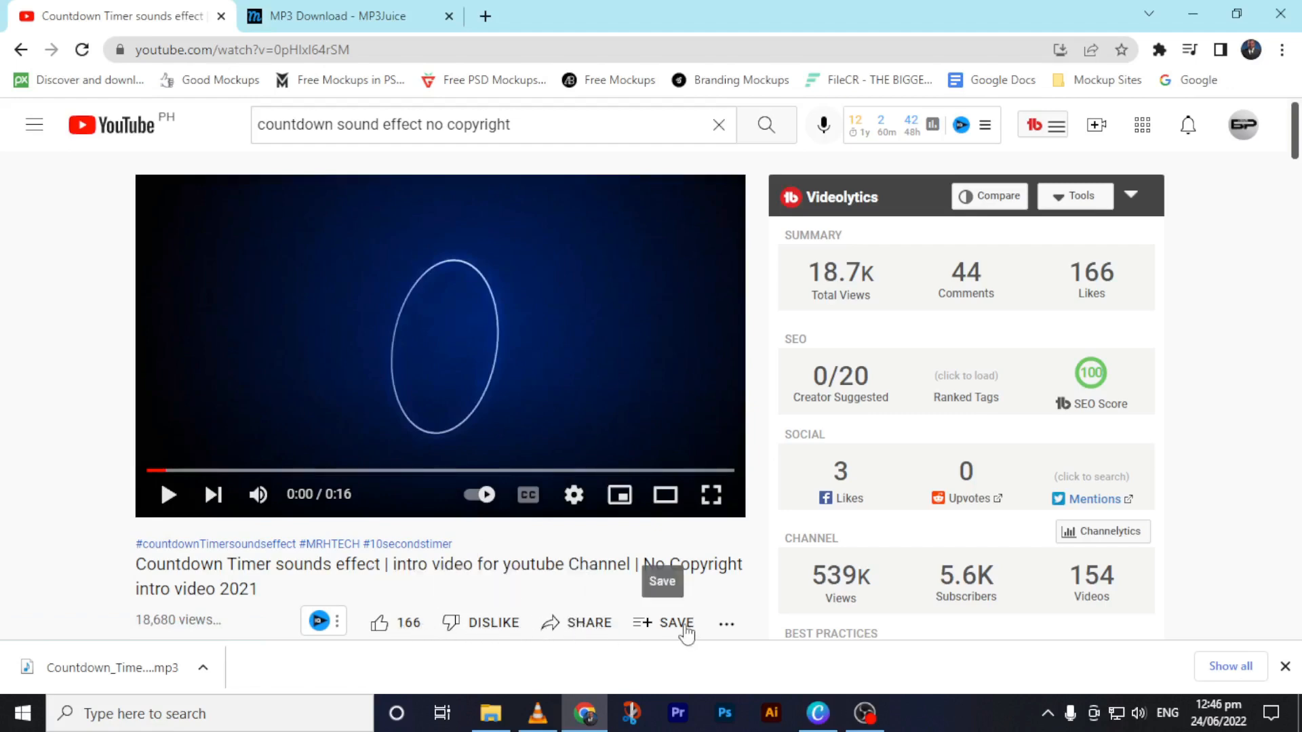
# - Copy the video's share link and bring up the MyFreeMP3 page with its search field and MP3 download options
pyautogui.click(586, 626)
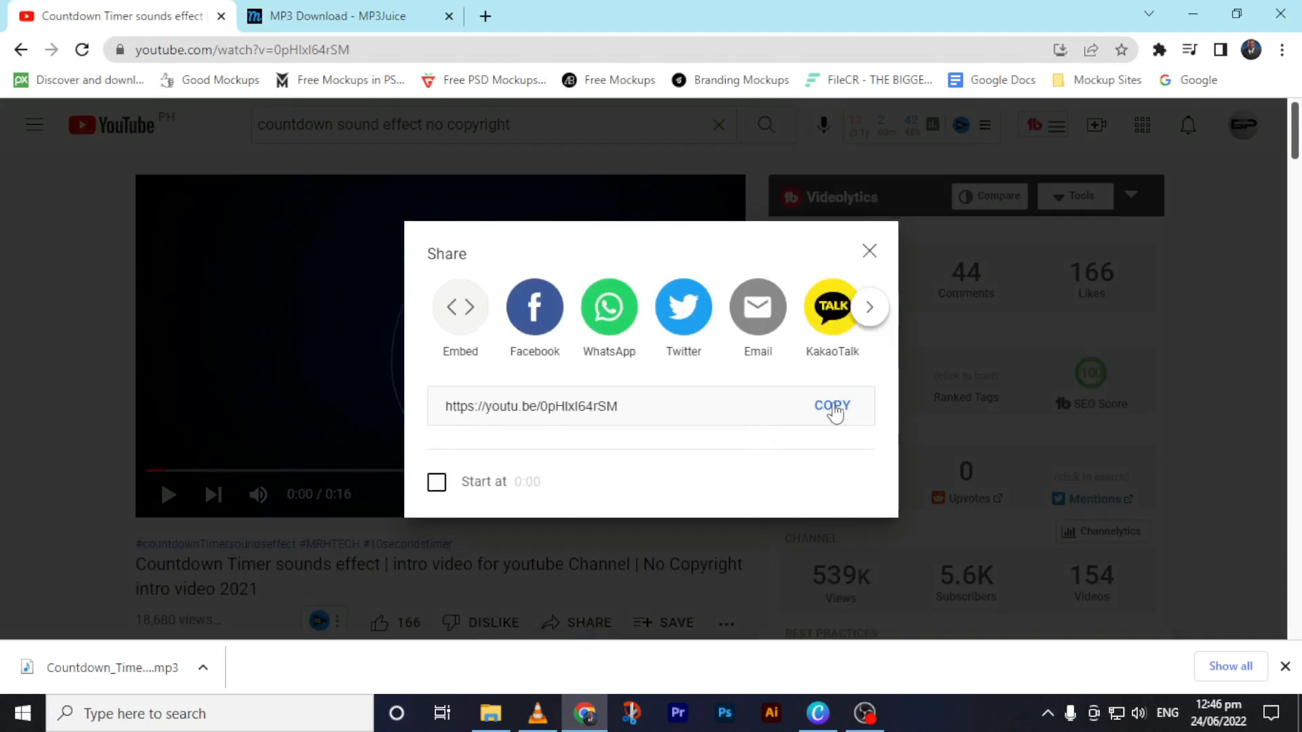
pyautogui.click(832, 406)
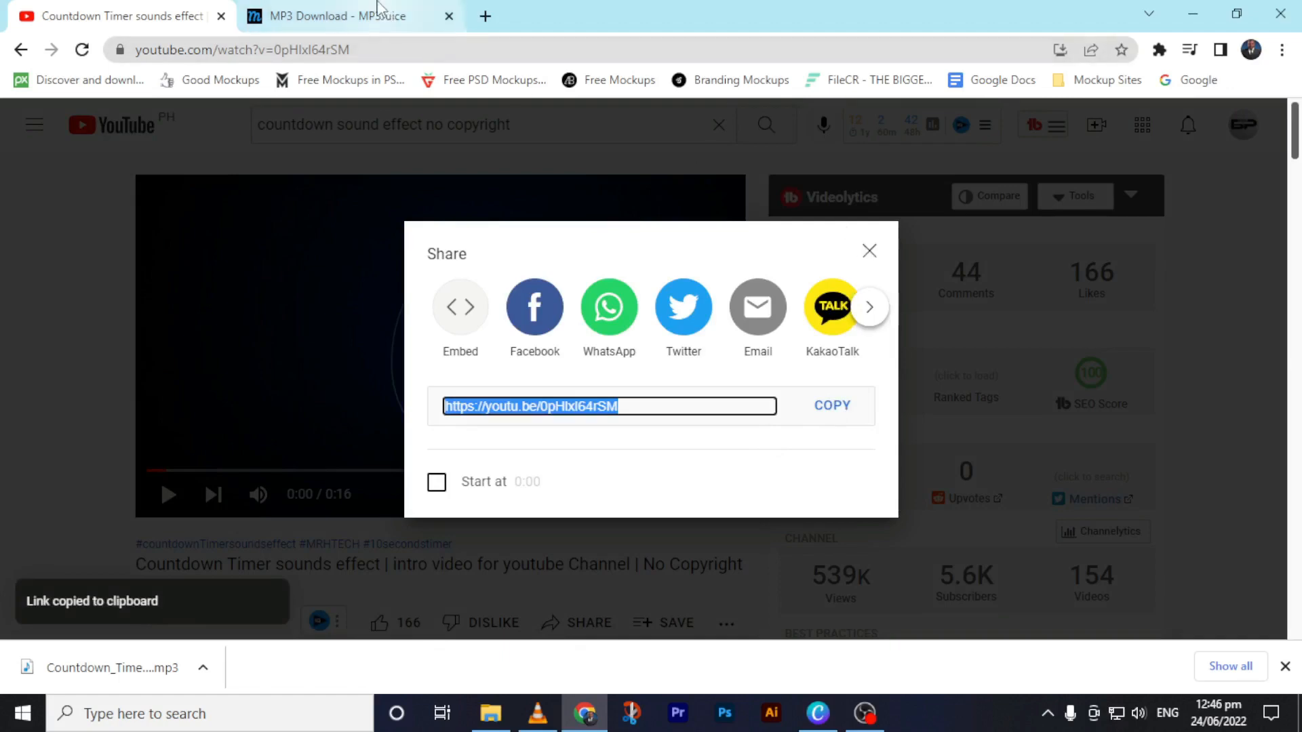
pyautogui.click(379, 15)
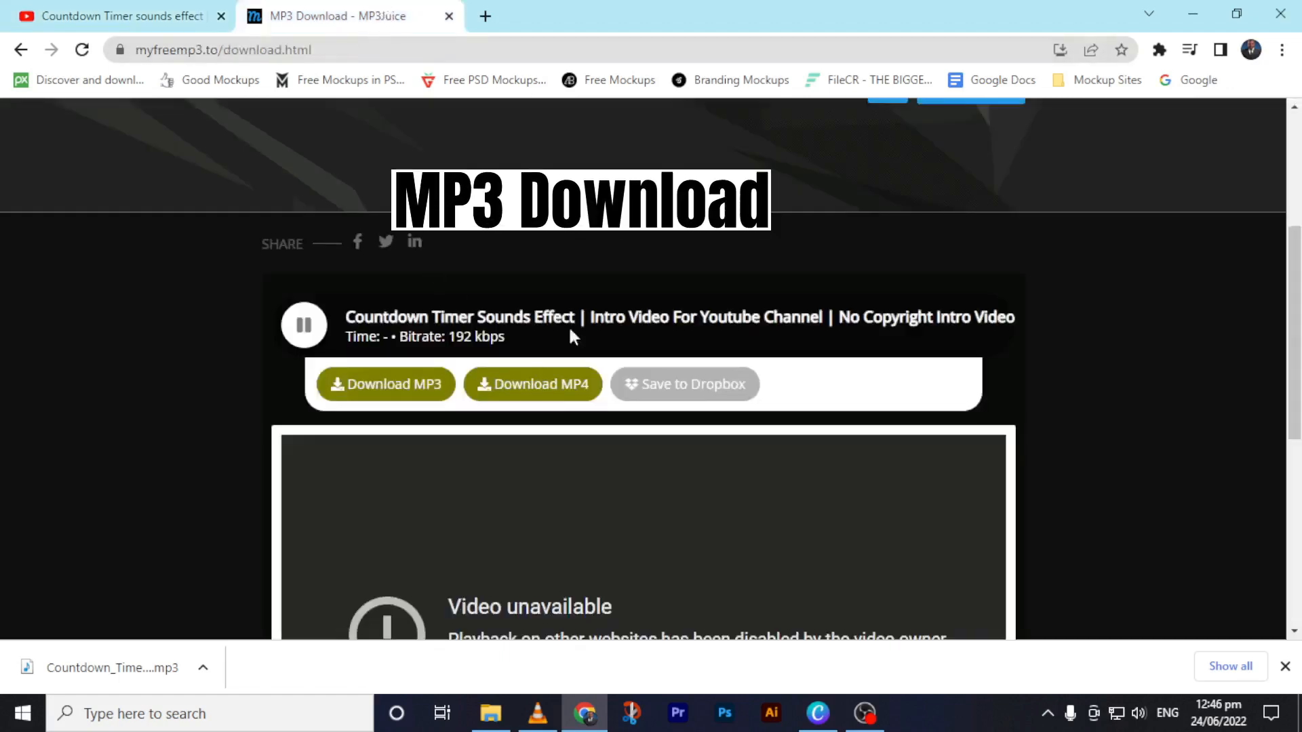
pyautogui.scroll(4, 514, 278)
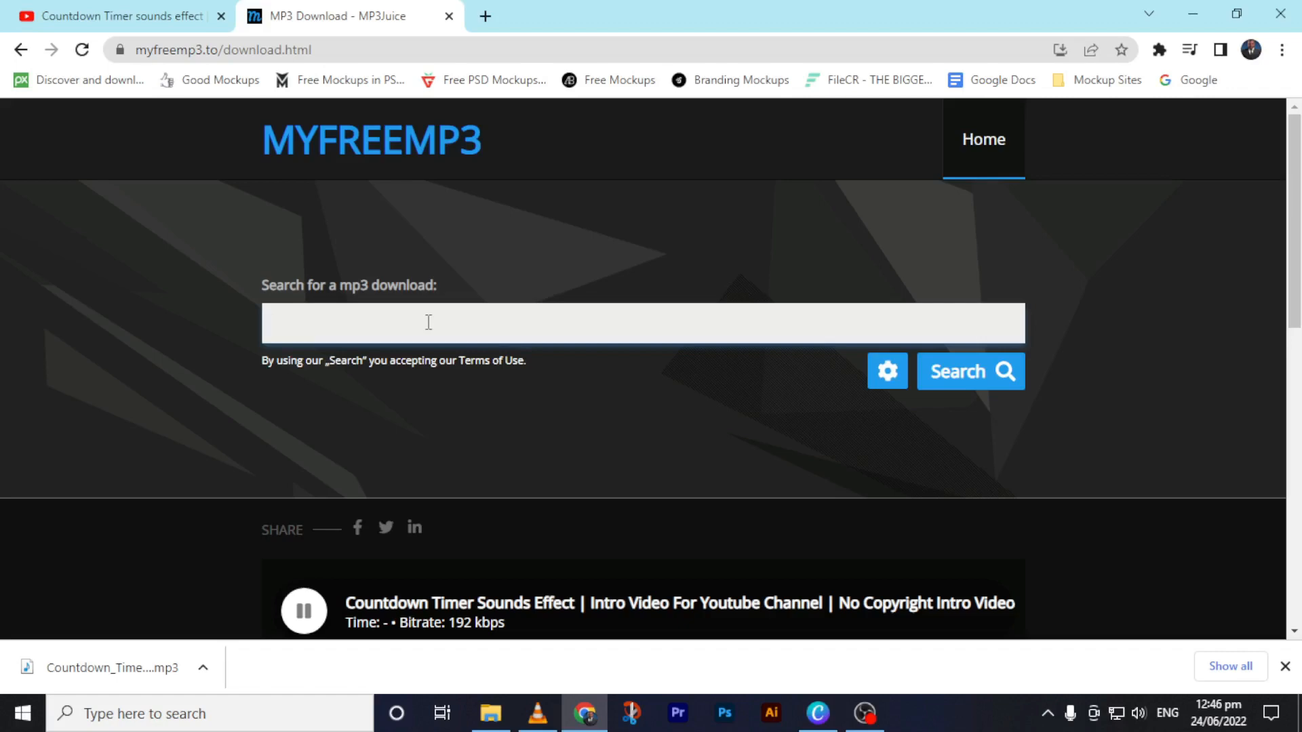
pyautogui.scroll(-4, 518, 359)
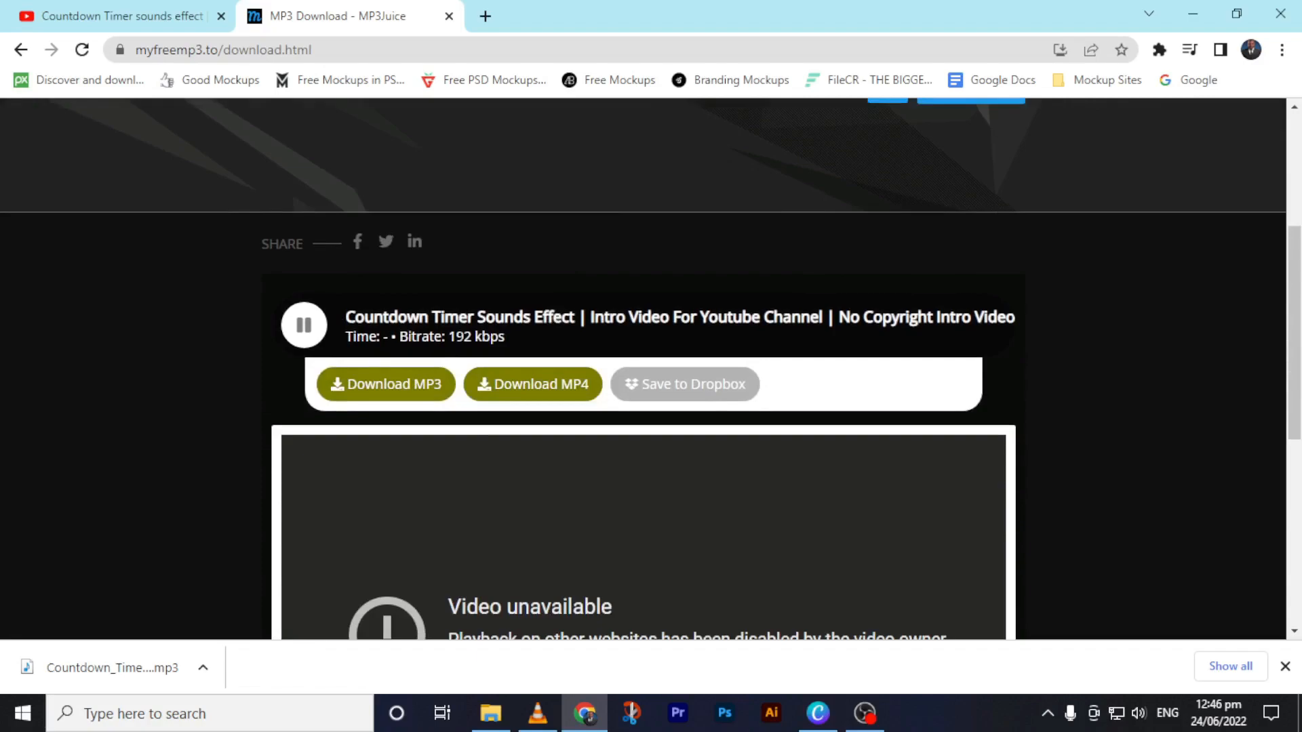
# - Check the Downloads folder in File Explorer for the countdown timer sound effect MP3
pyautogui.moveTo(491, 713)
pyautogui.click(486, 604)
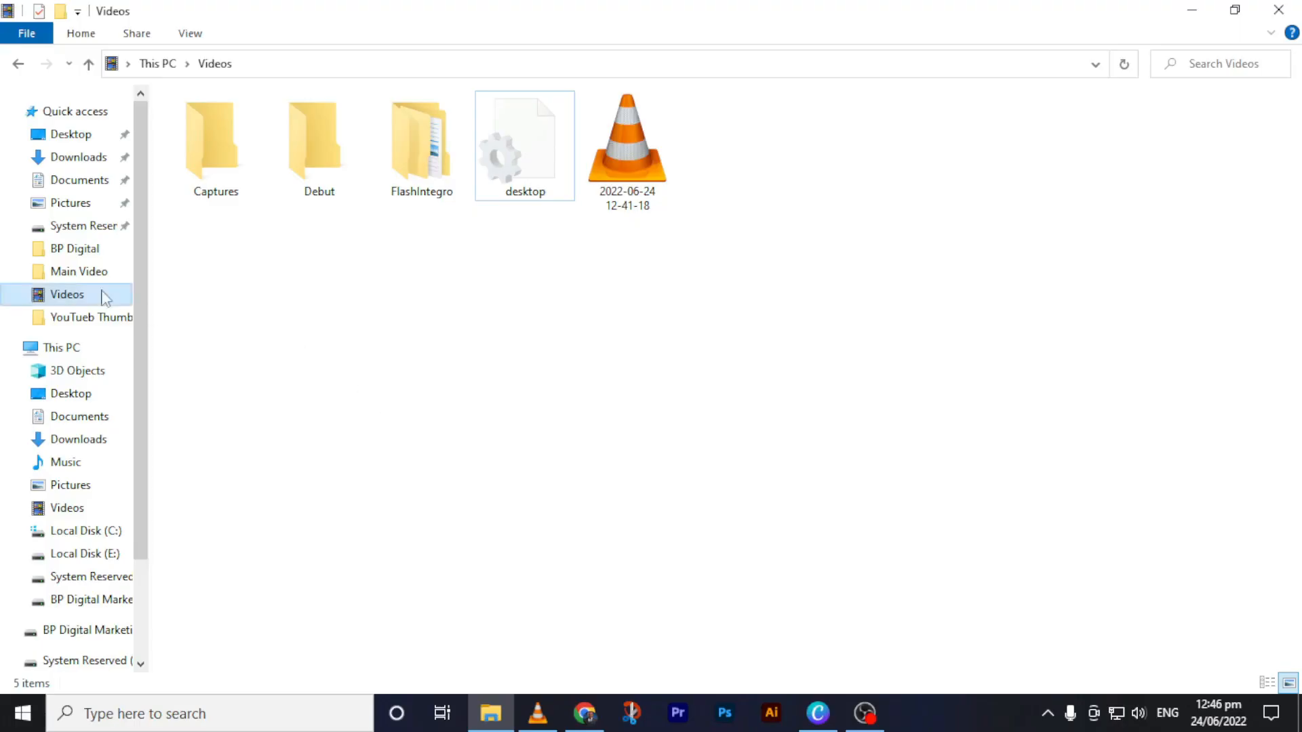
pyautogui.click(73, 415)
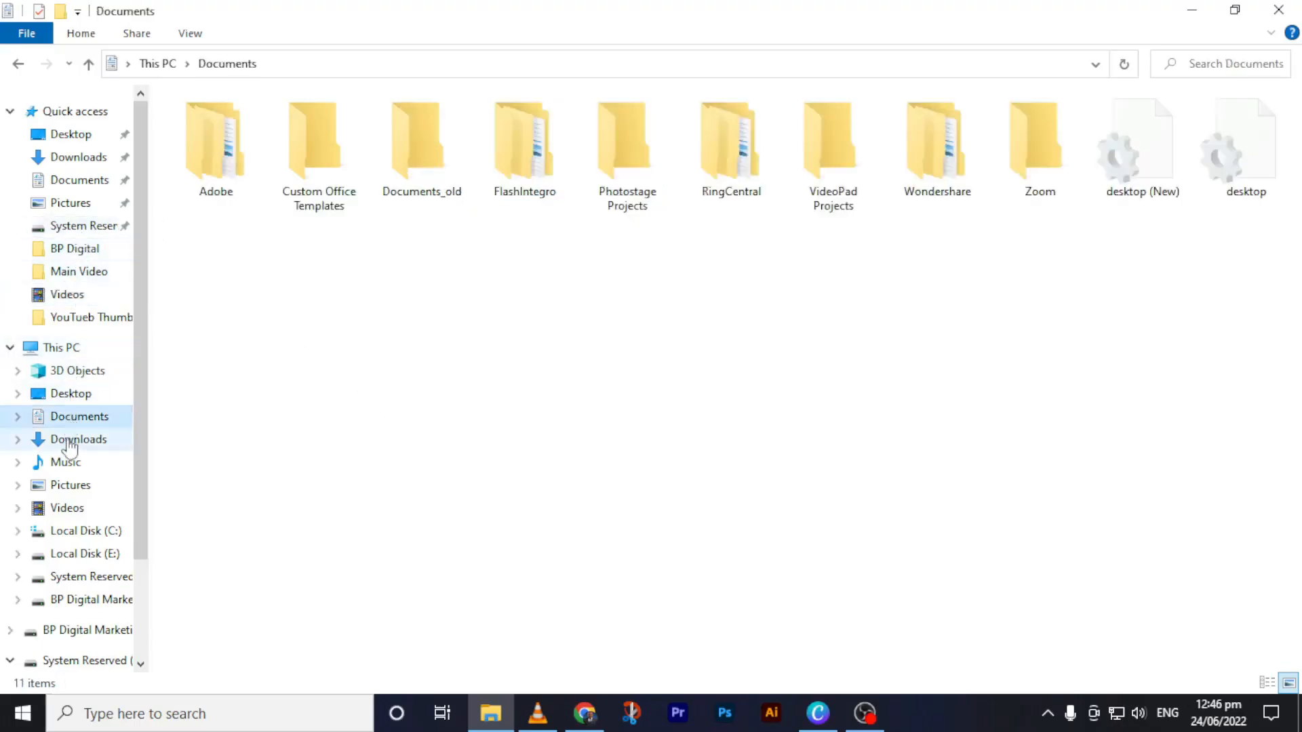
pyautogui.click(71, 439)
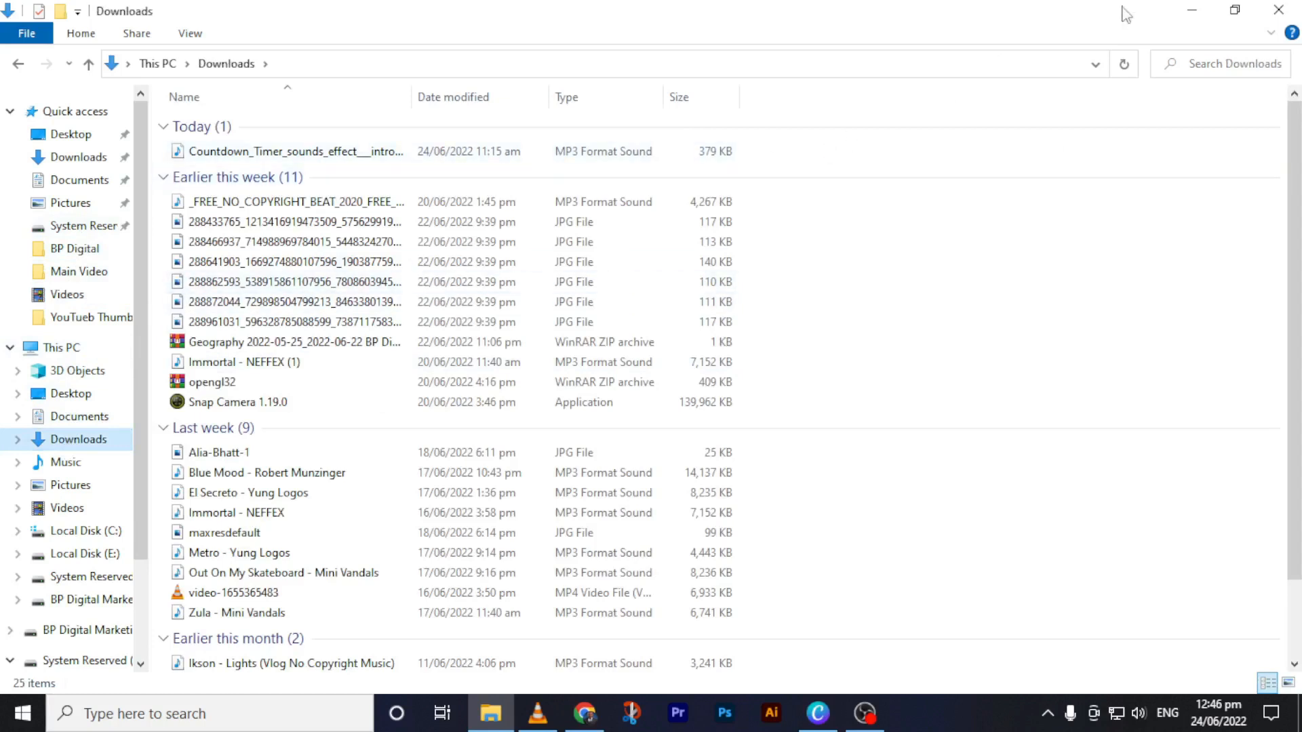
pyautogui.click(1190, 11)
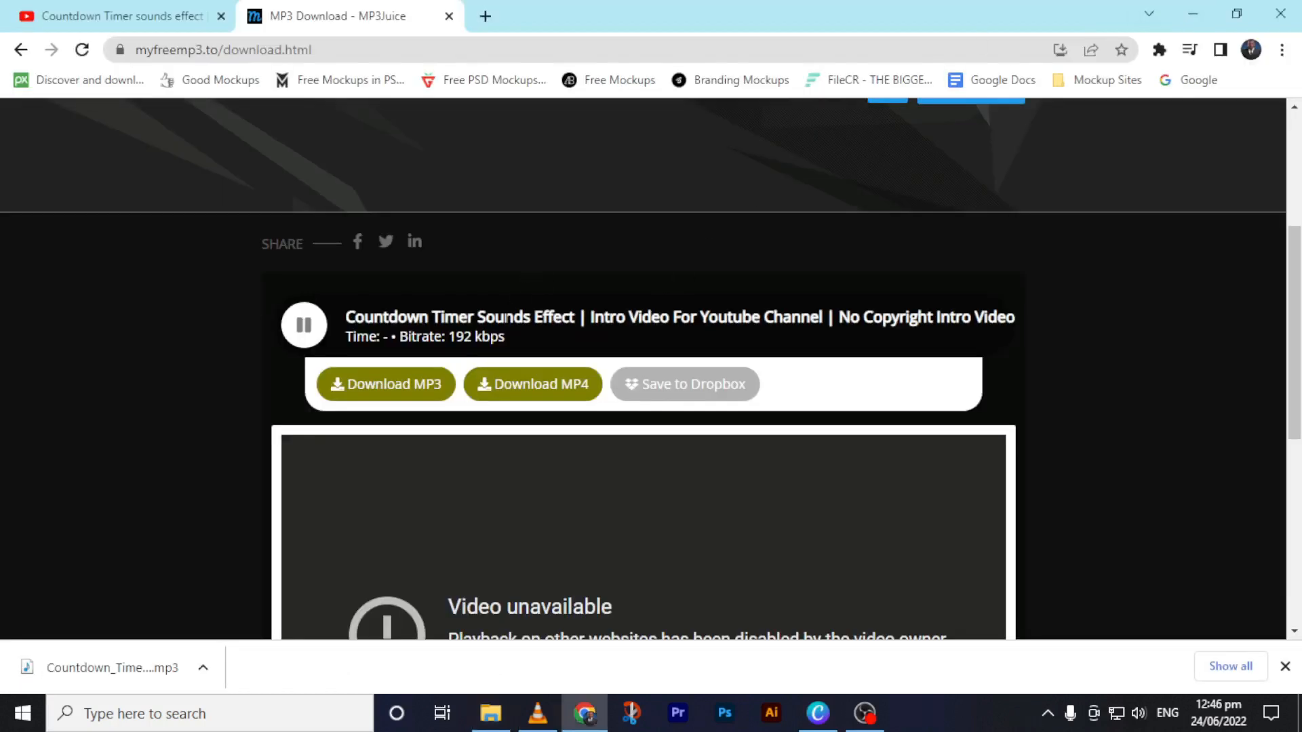
pyautogui.moveTo(491, 713)
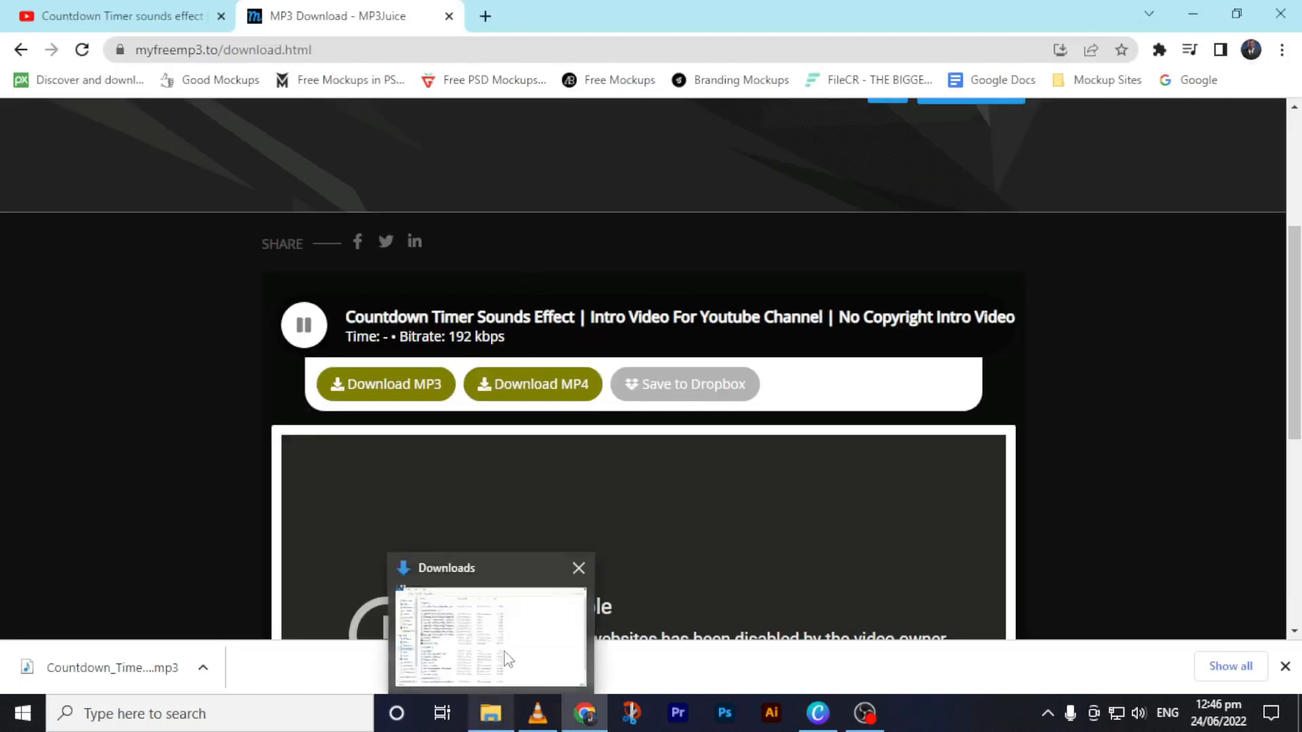
pyautogui.click(503, 662)
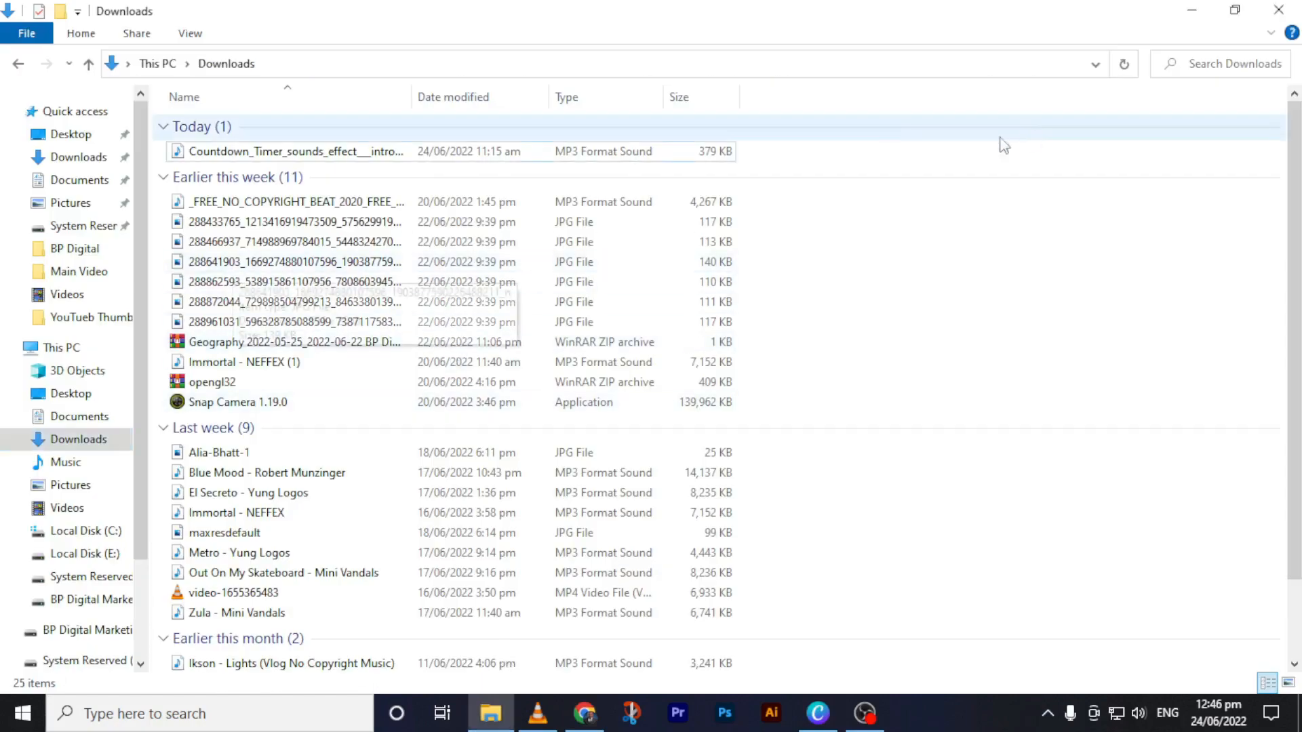
pyautogui.click(1192, 10)
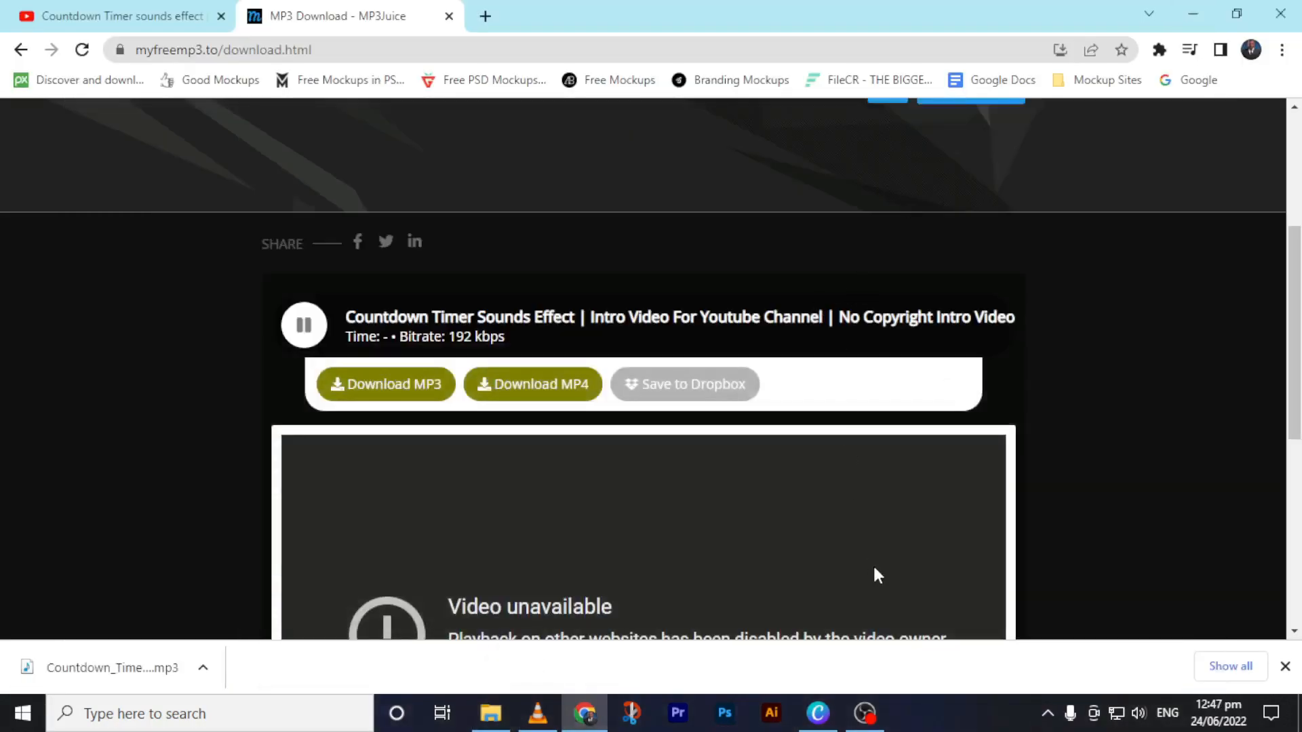
# - Switch to Canva and show the uploaded media for the untitled video design
pyautogui.moveTo(817, 712)
pyautogui.click(814, 603)
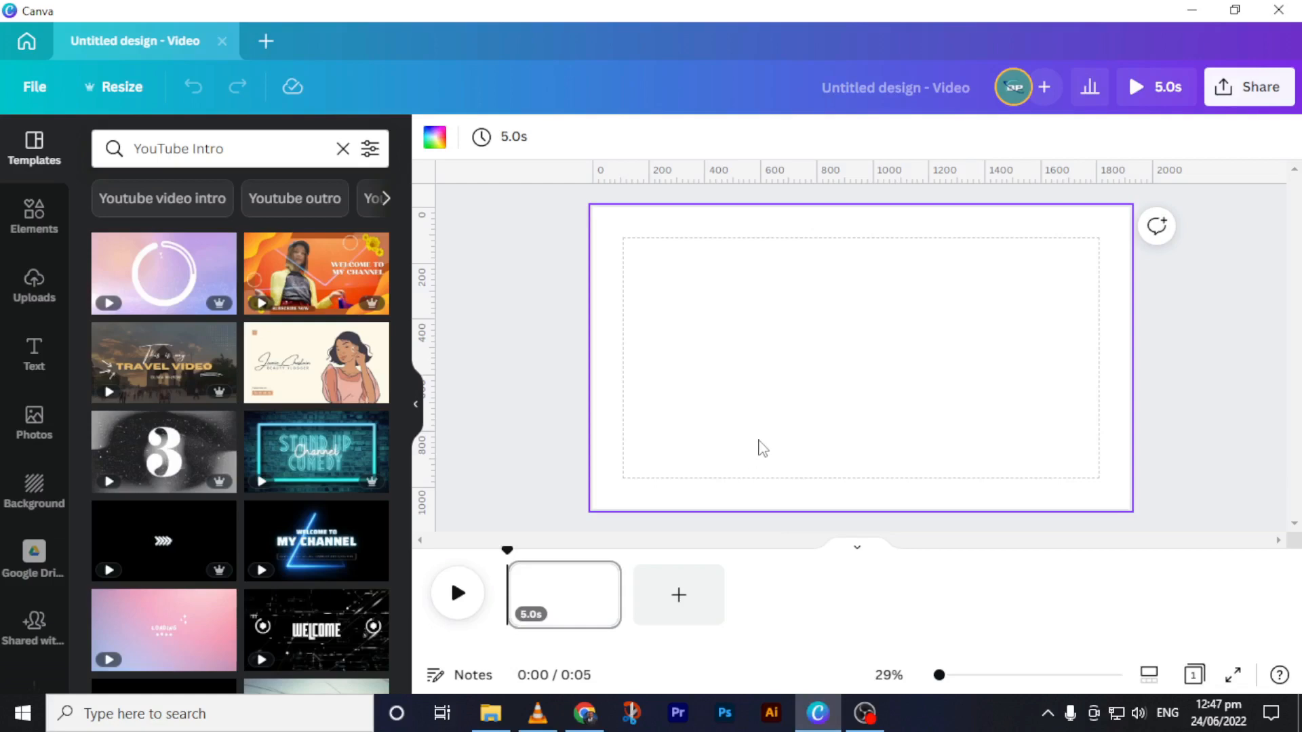
pyautogui.click(38, 288)
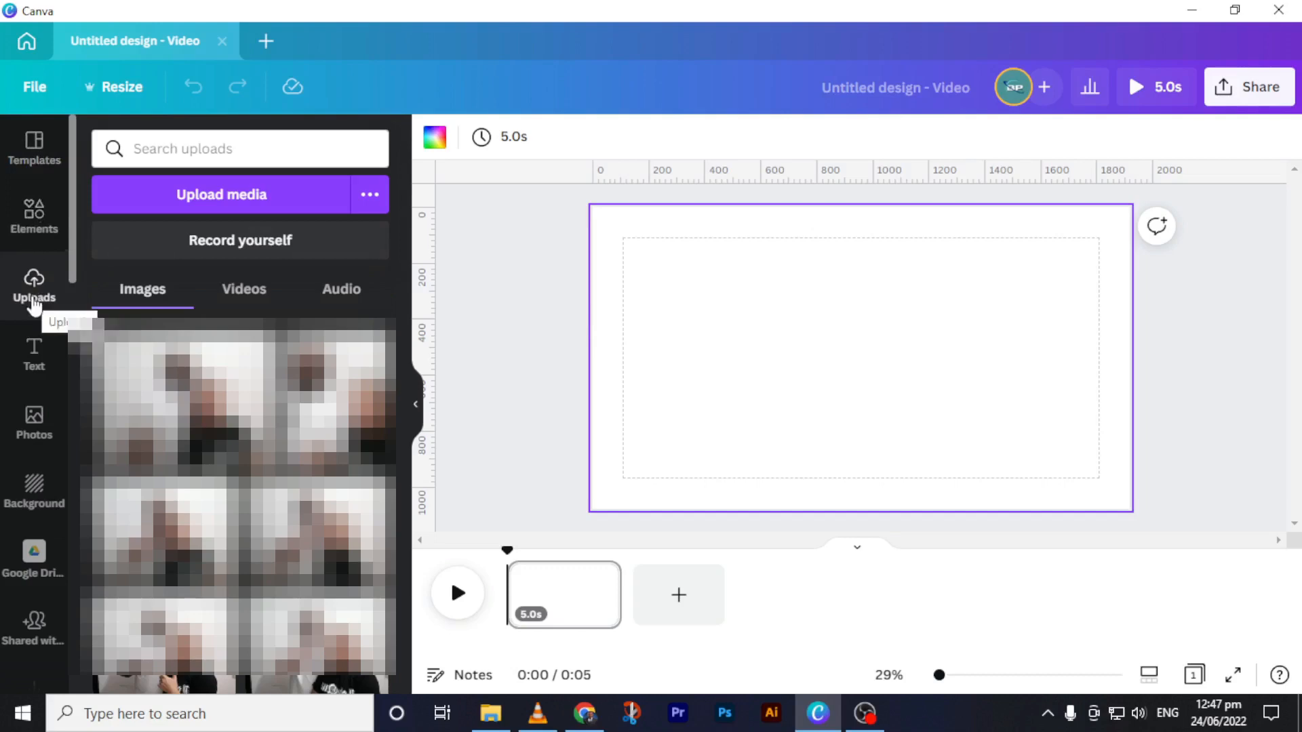
pyautogui.click(233, 199)
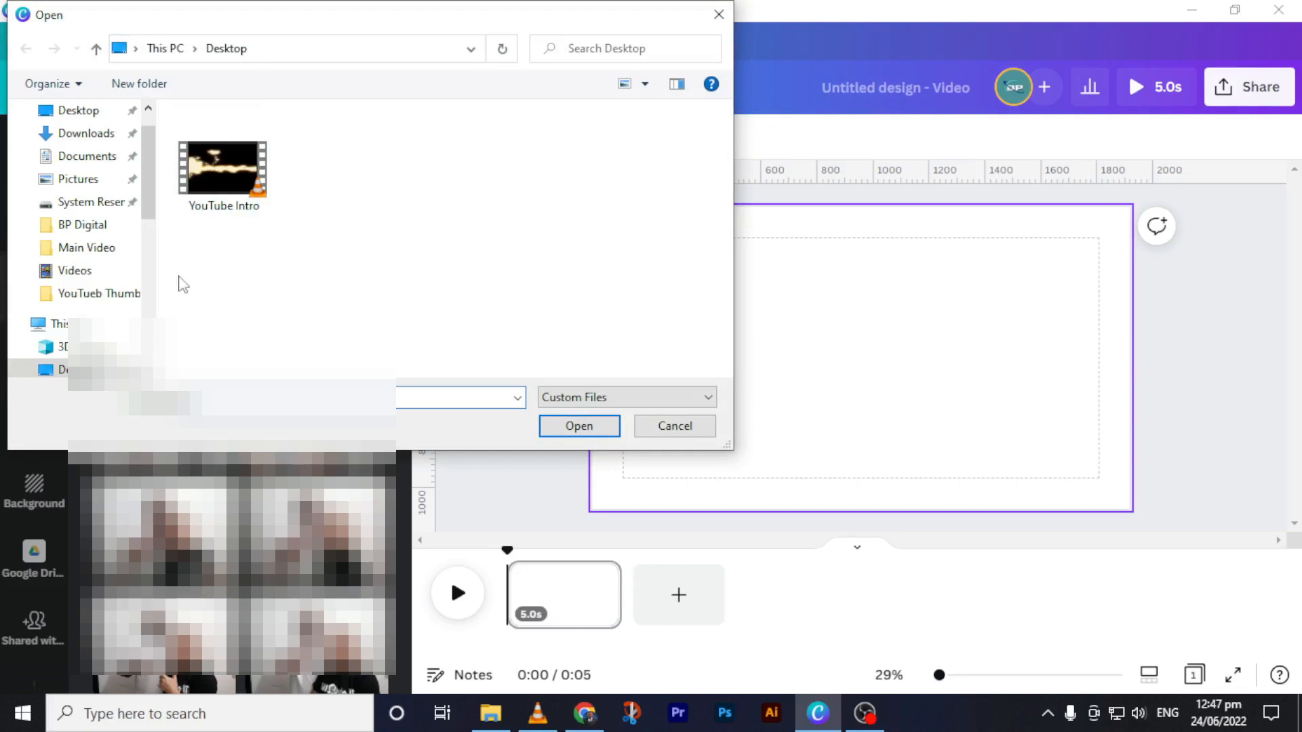
pyautogui.click(84, 135)
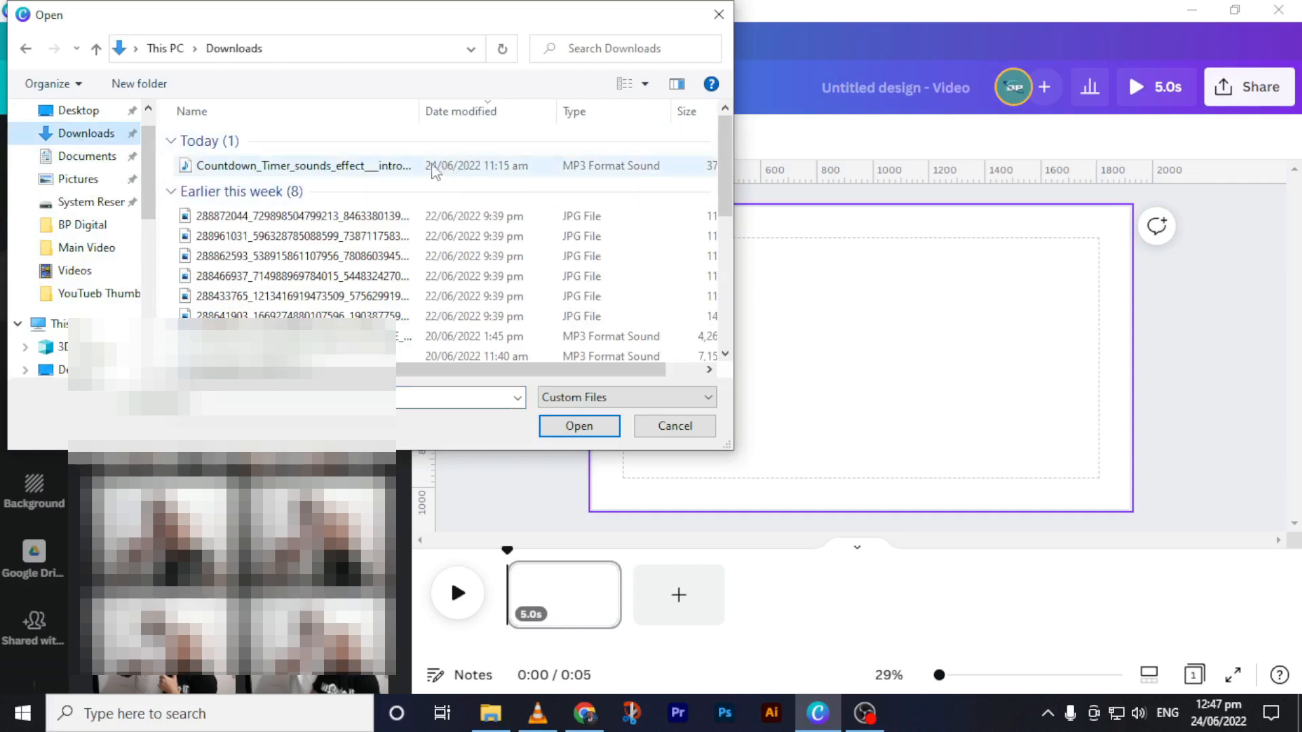
pyautogui.click(359, 166)
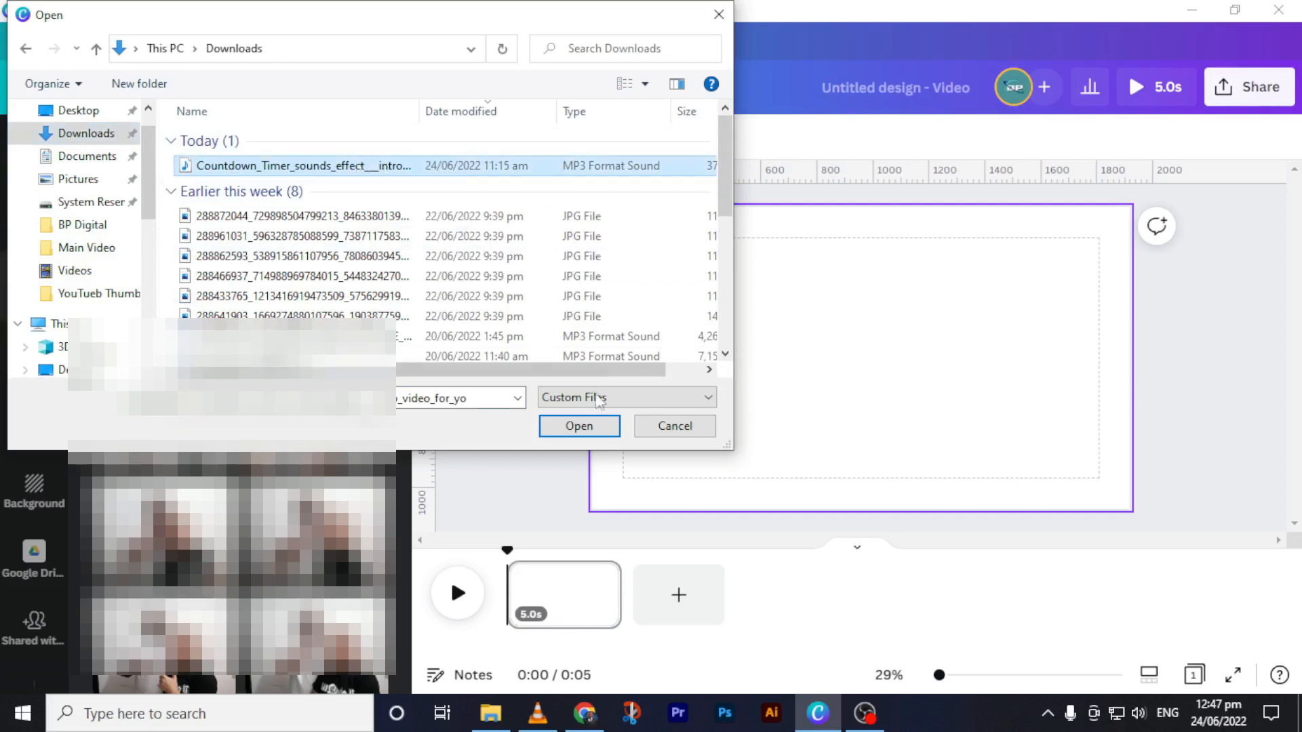
pyautogui.click(719, 14)
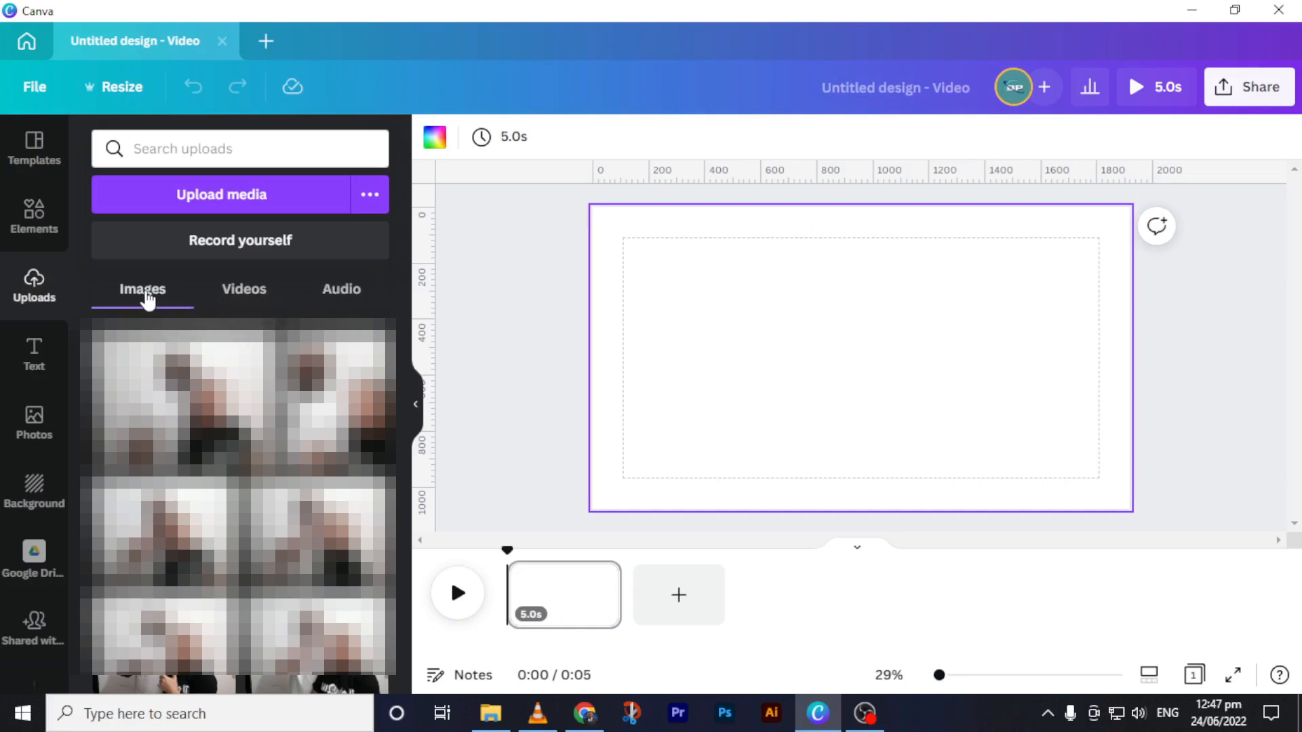
# - Show the uploaded audio files to locate the countdown timer sound effect
pyautogui.click(339, 297)
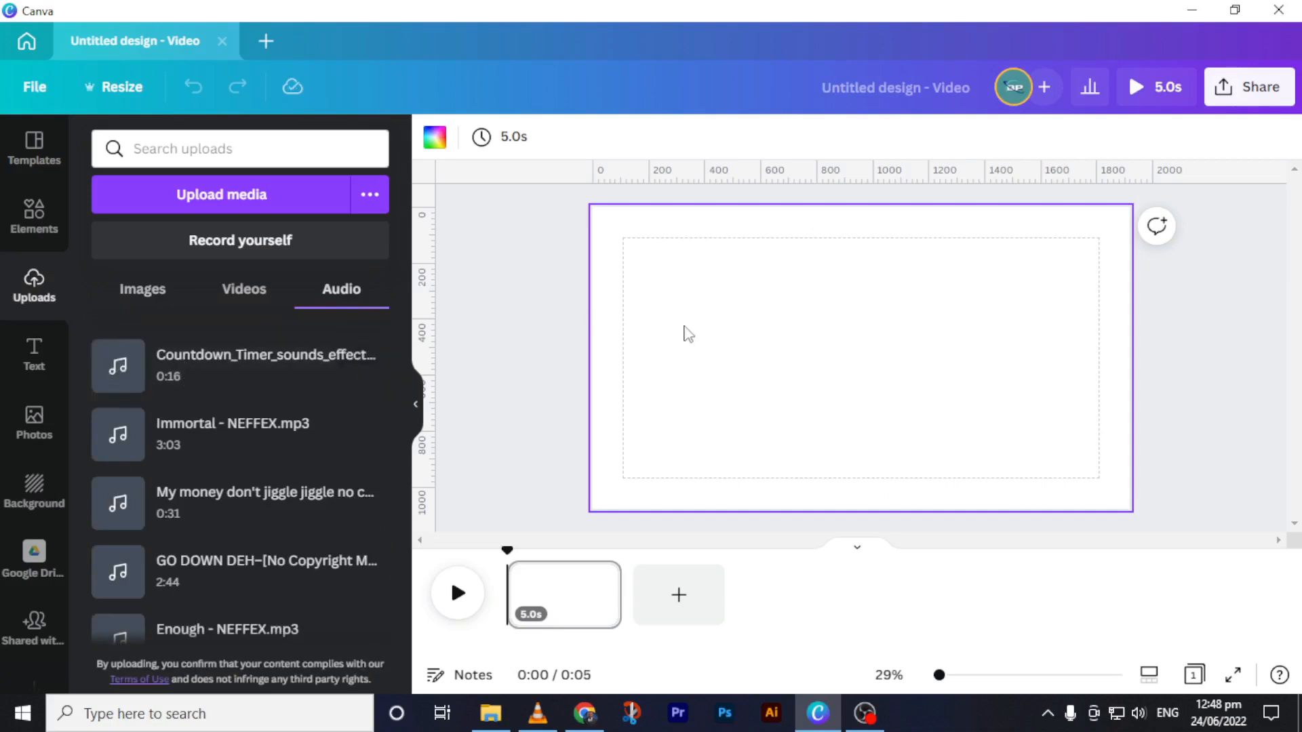
# - Search the elements library for "countdown" and limit the results to videos
pyautogui.click(30, 224)
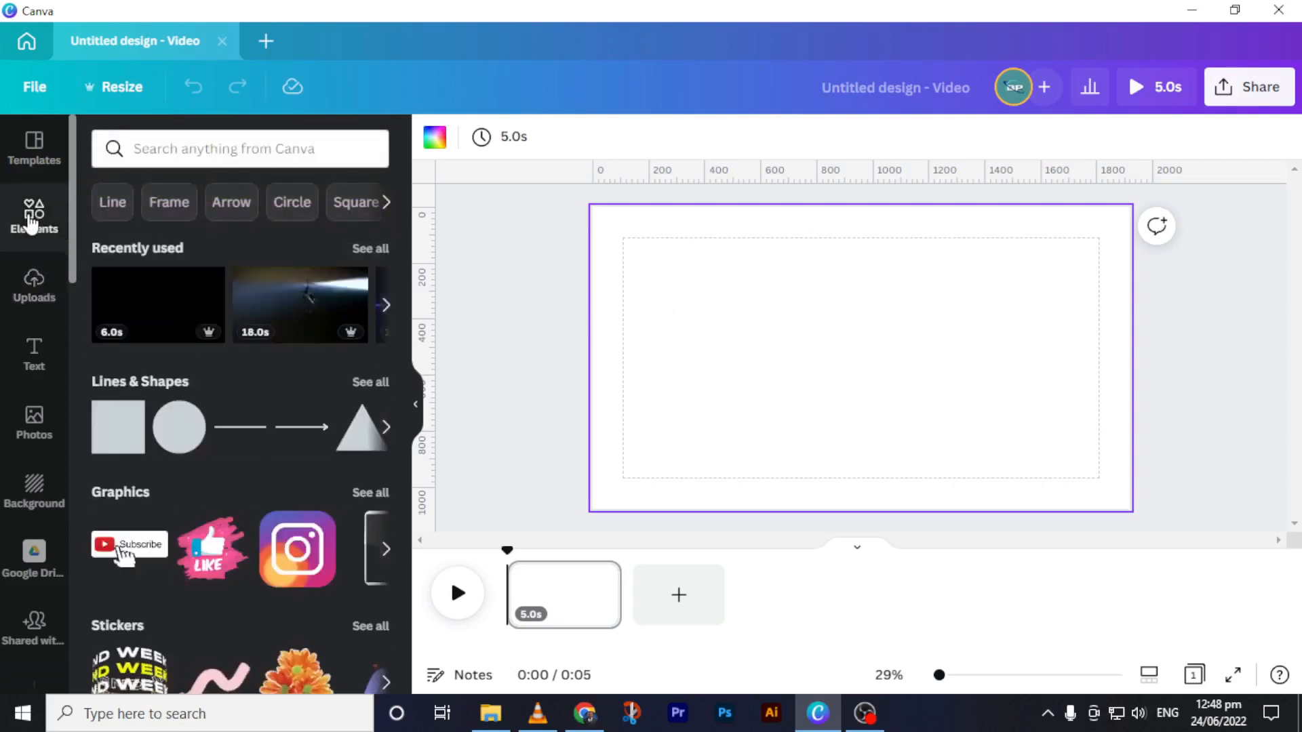
pyautogui.click(180, 151)
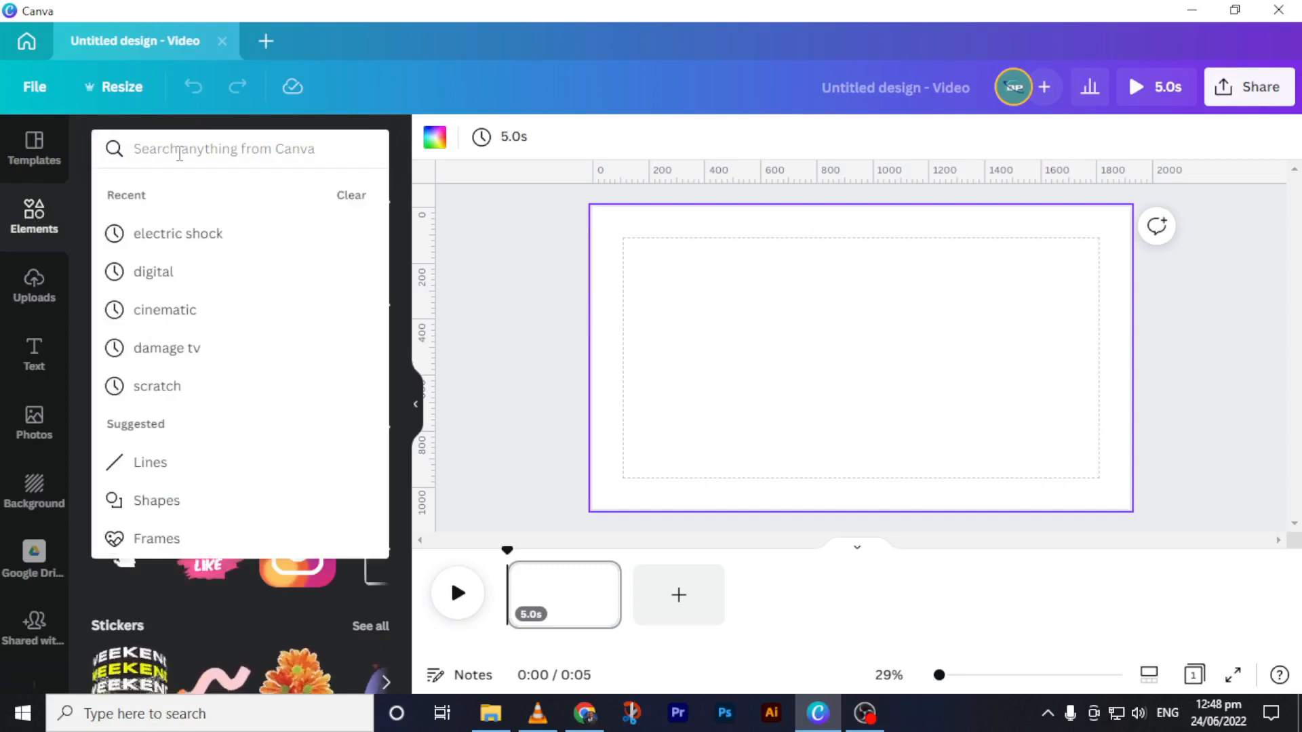
pyautogui.write('co')
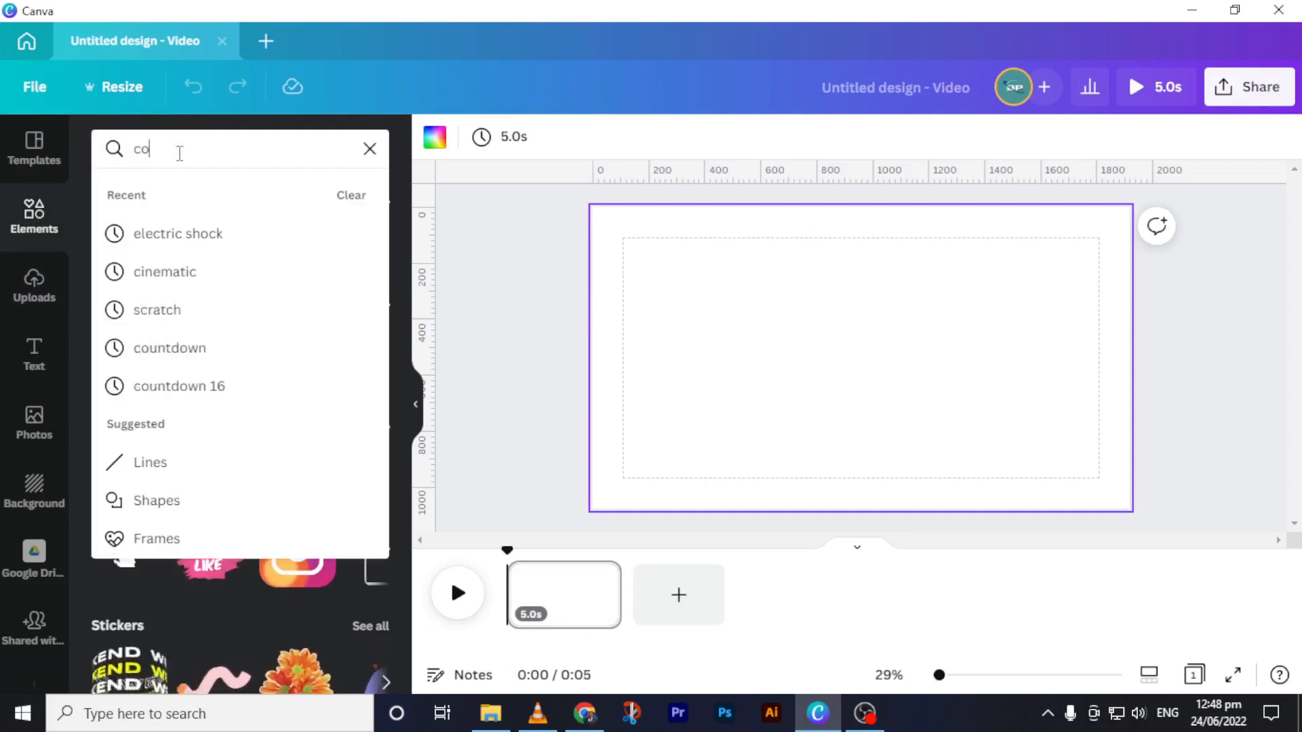
pyautogui.write('unt')
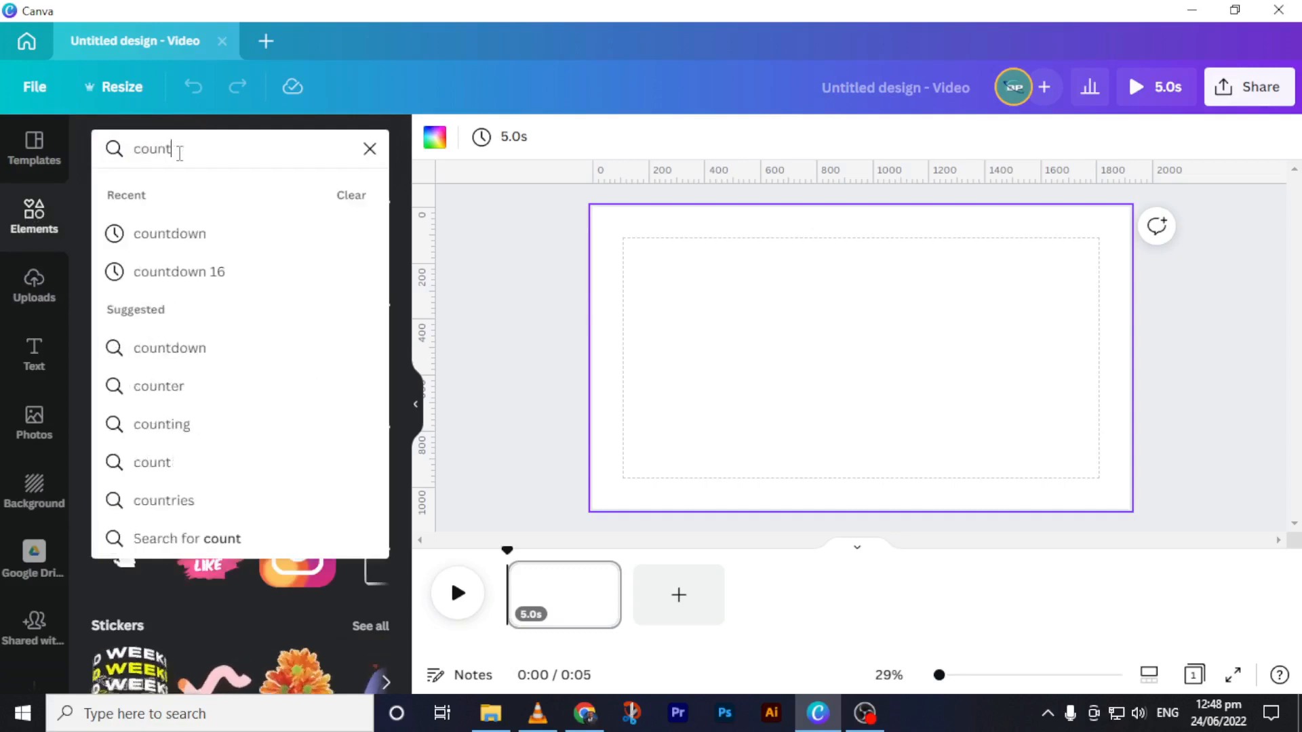
pyautogui.write('down')
pyautogui.press('Return')
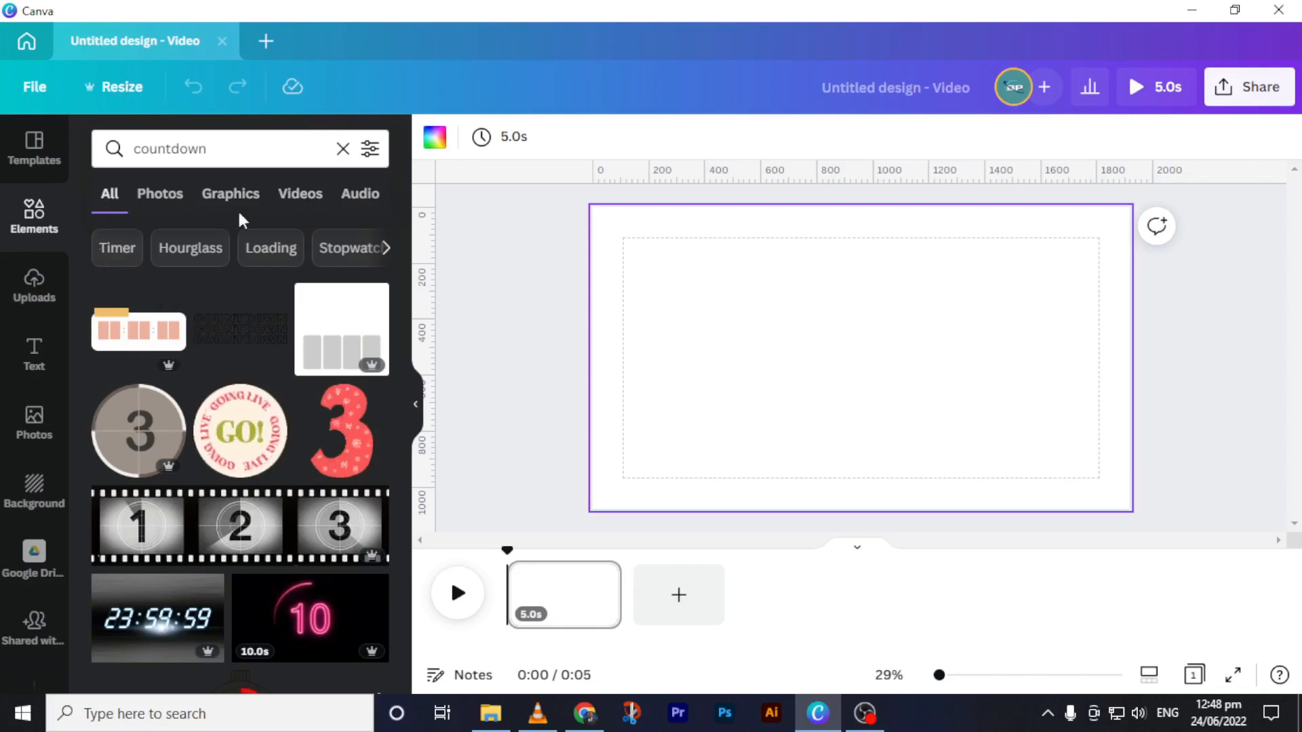
pyautogui.click(304, 202)
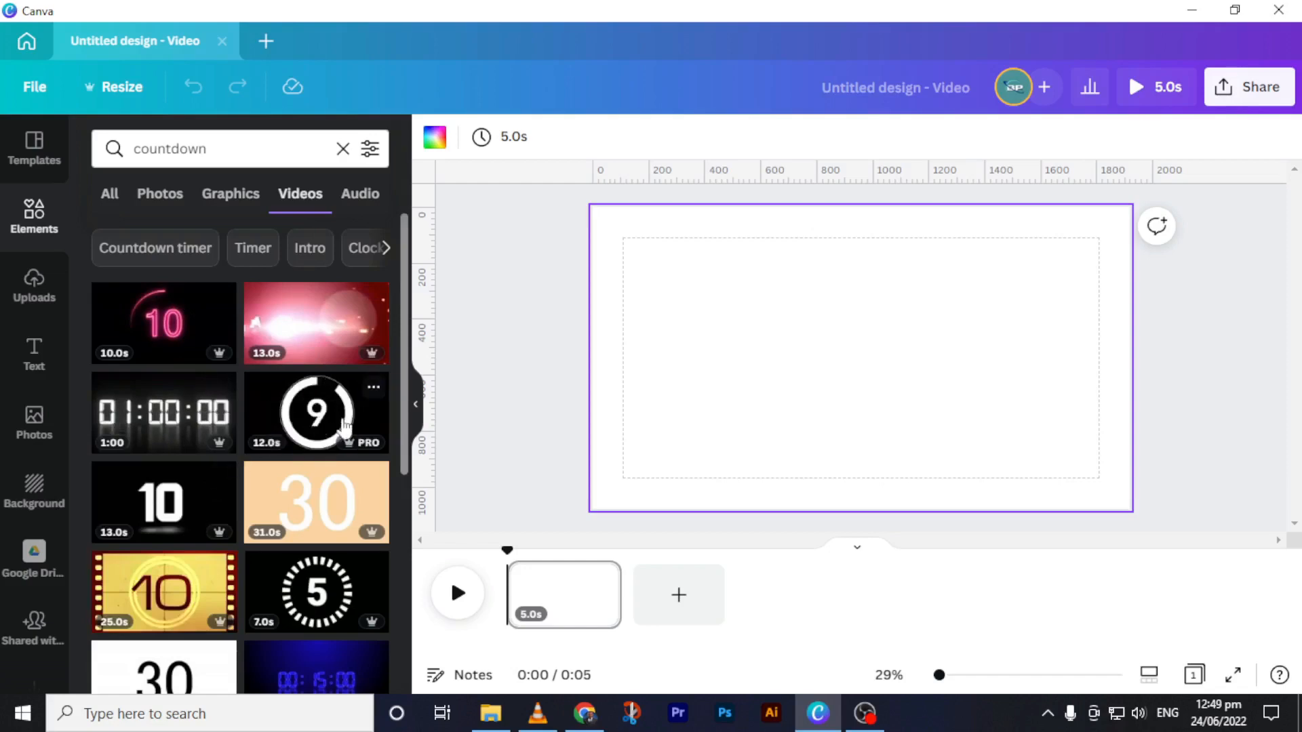
# - Add the 12-second white circular countdown video to the page and set it as the background
pyautogui.click(311, 414)
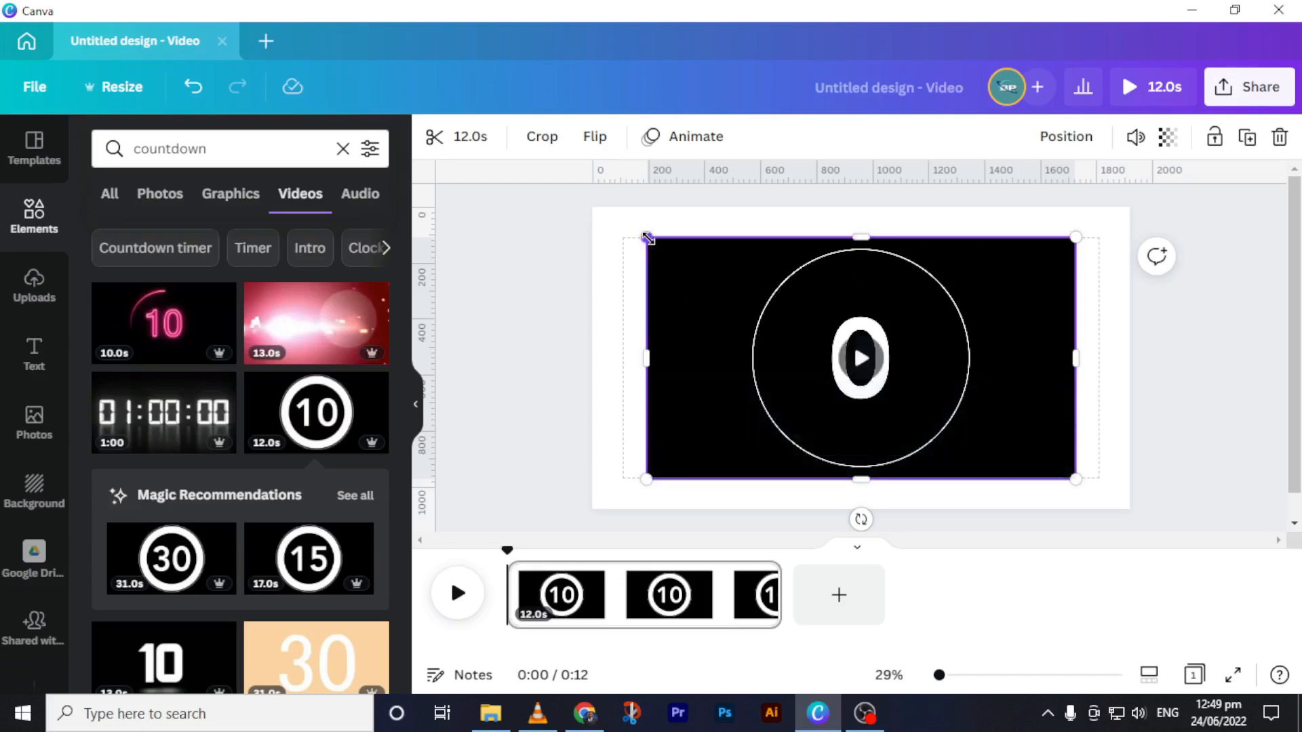
pyautogui.moveTo(648, 237)
pyautogui.mouseDown()
pyautogui.moveTo(721, 280)
pyautogui.moveTo(647, 237)
pyautogui.mouseUp()
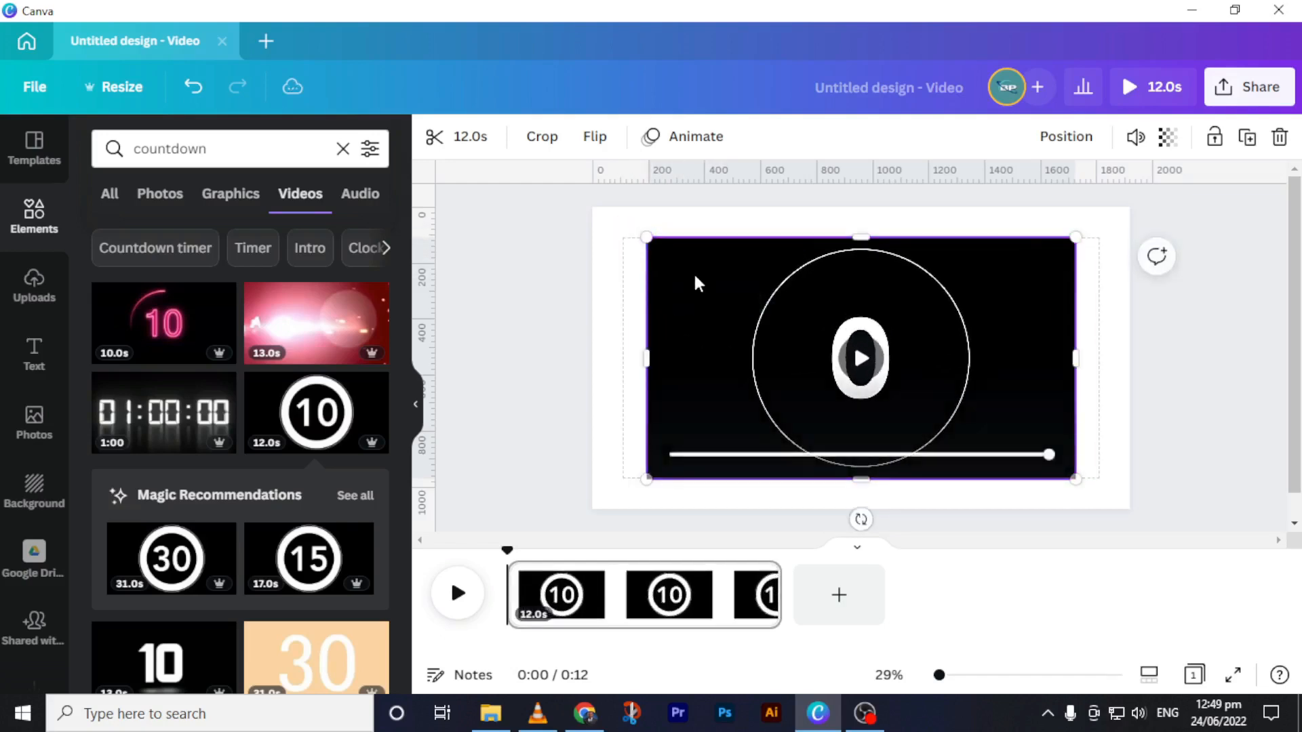
pyautogui.rightClick(699, 276)
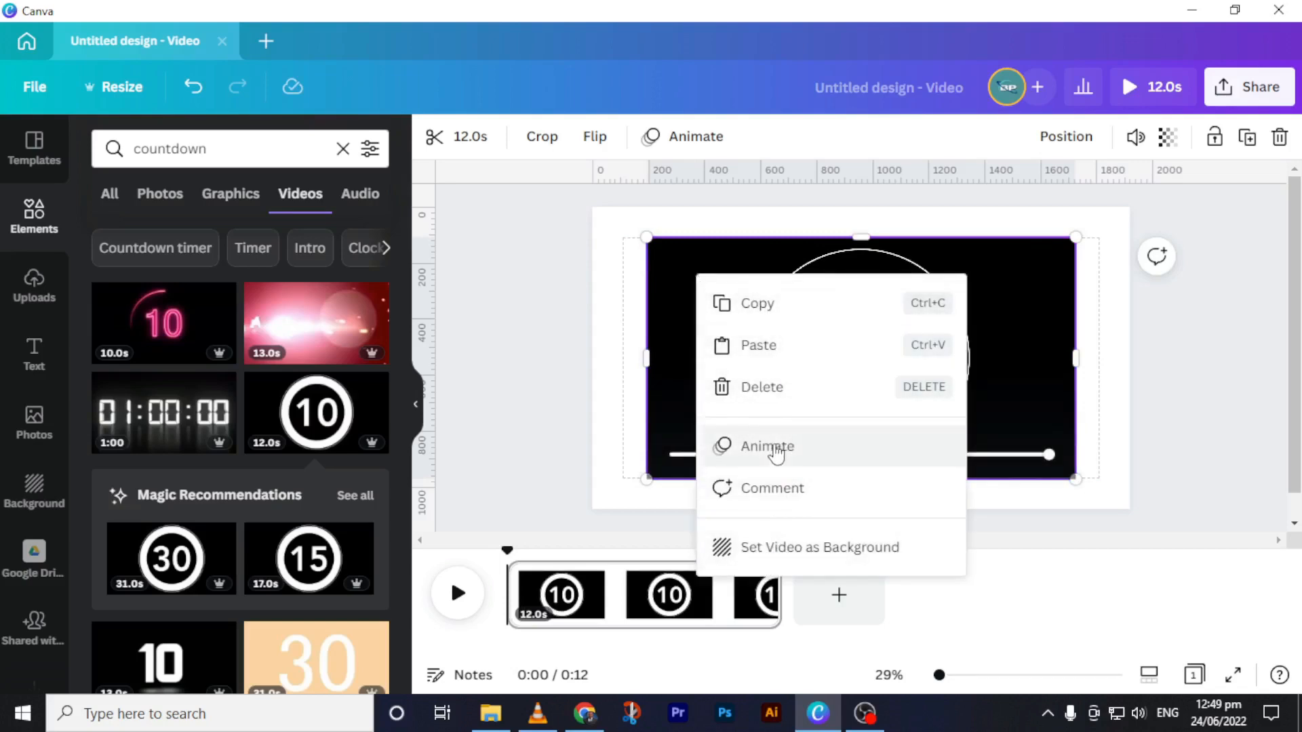
pyautogui.click(813, 556)
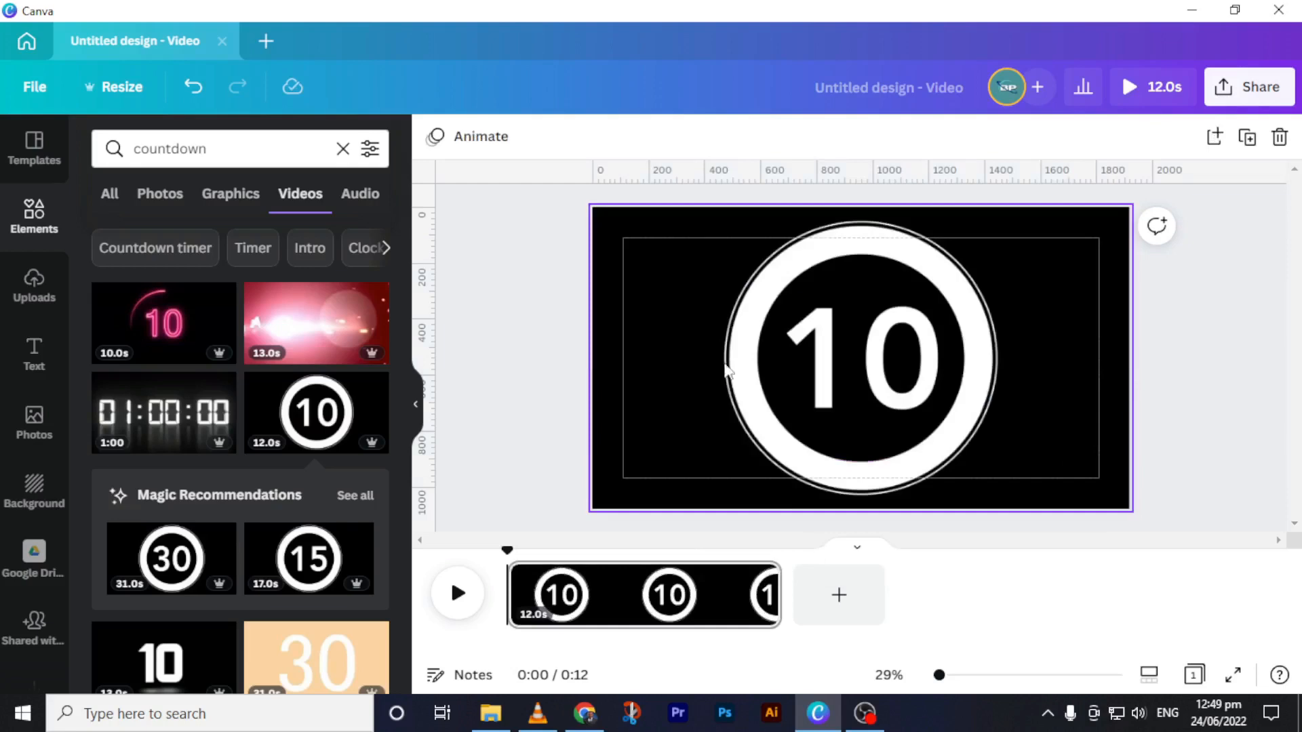
# - Add a blank page after the countdown page in the timeline
pyautogui.click(689, 320)
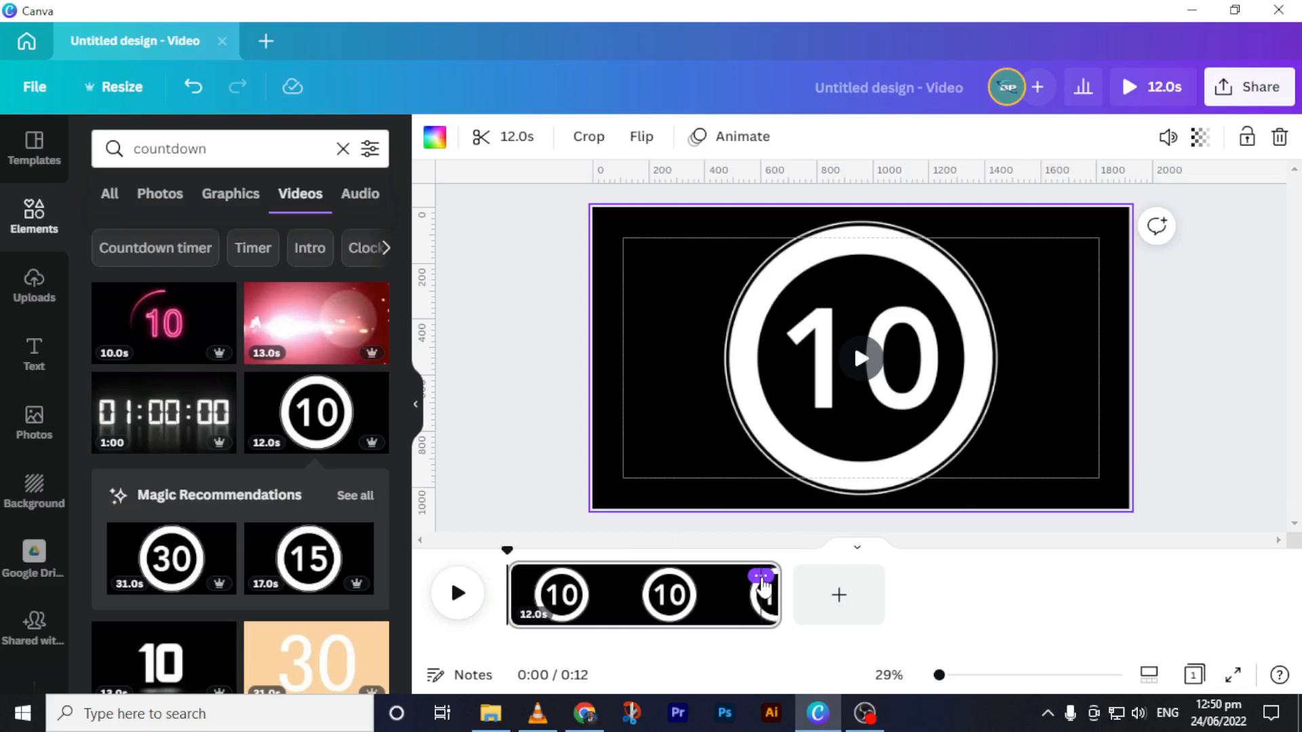
pyautogui.click(761, 577)
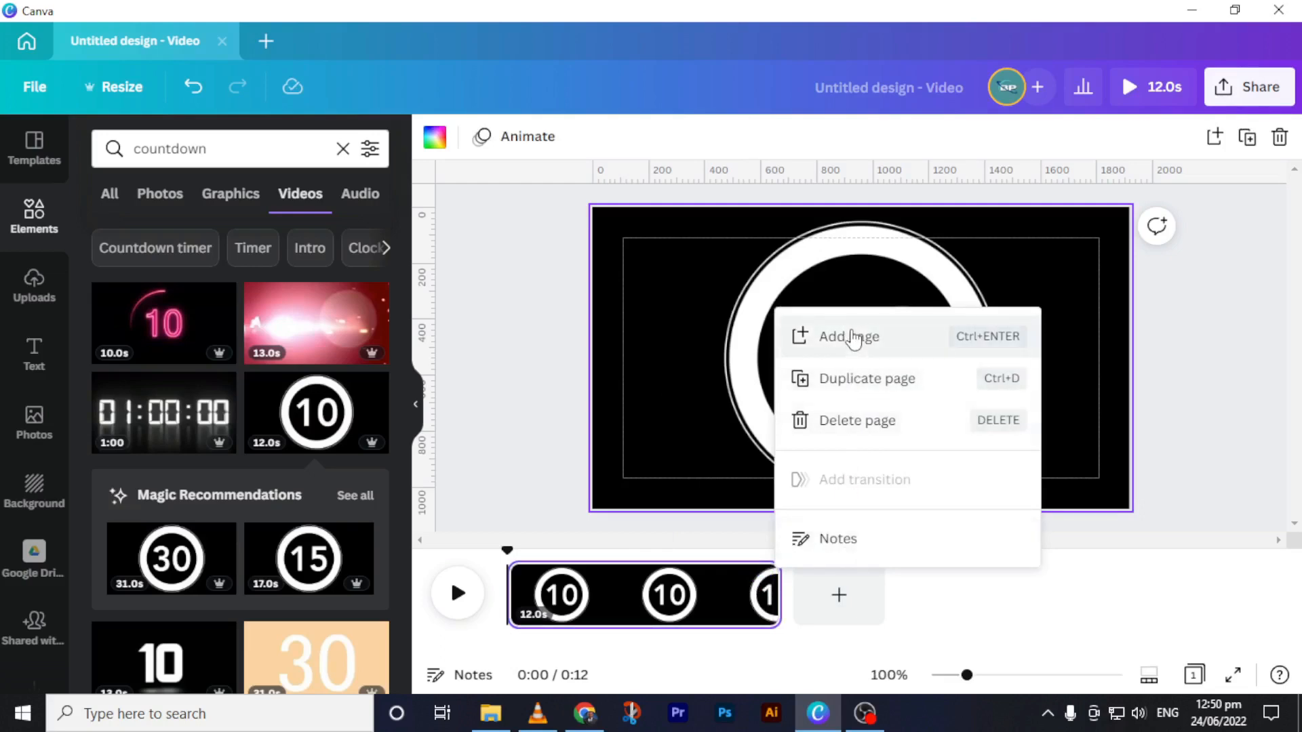
pyautogui.click(686, 591)
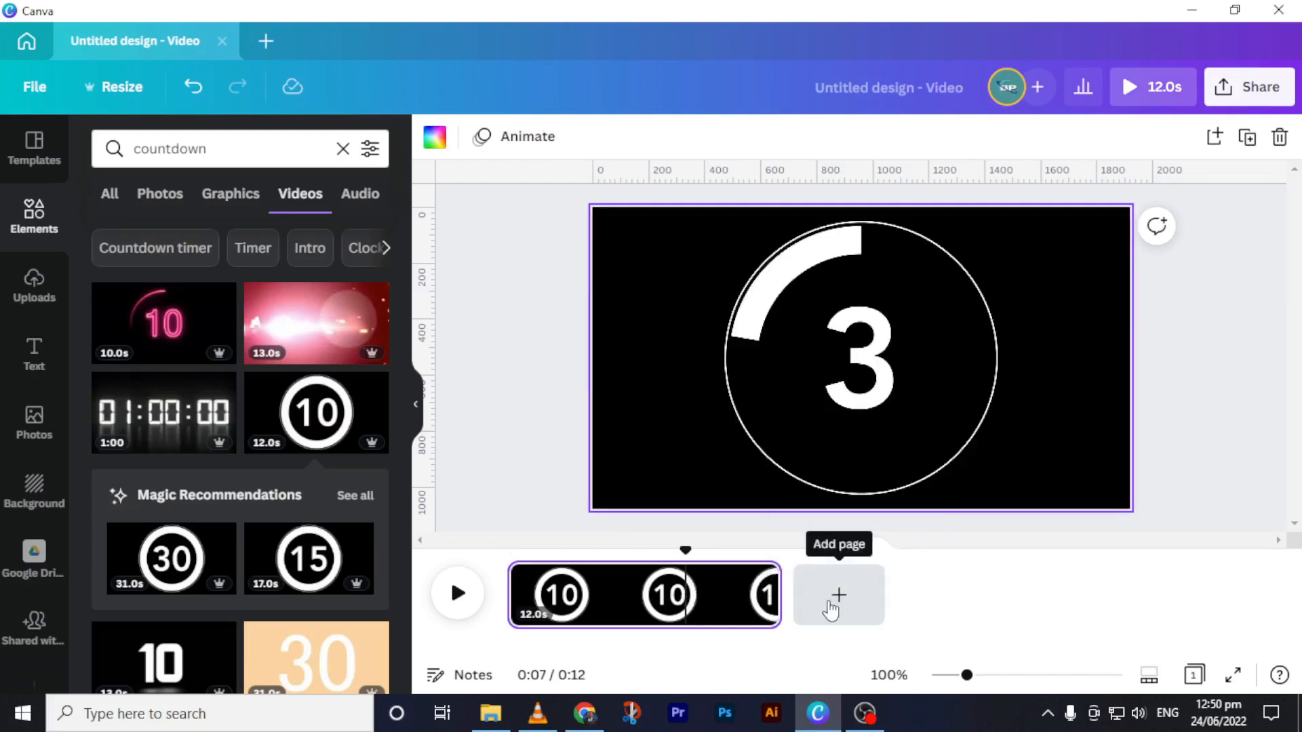
pyautogui.click(831, 609)
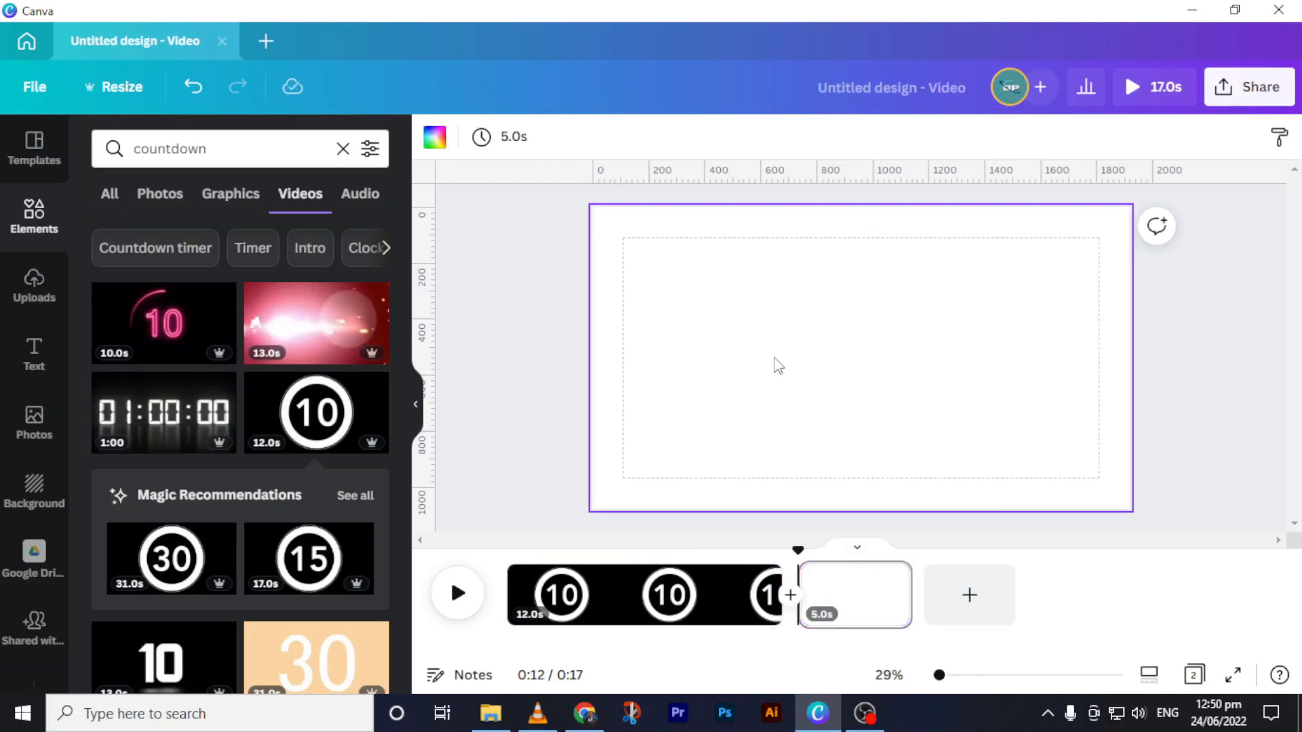
# - Search the elements library for "electric shock beam" and limit the results to videos
pyautogui.click(29, 222)
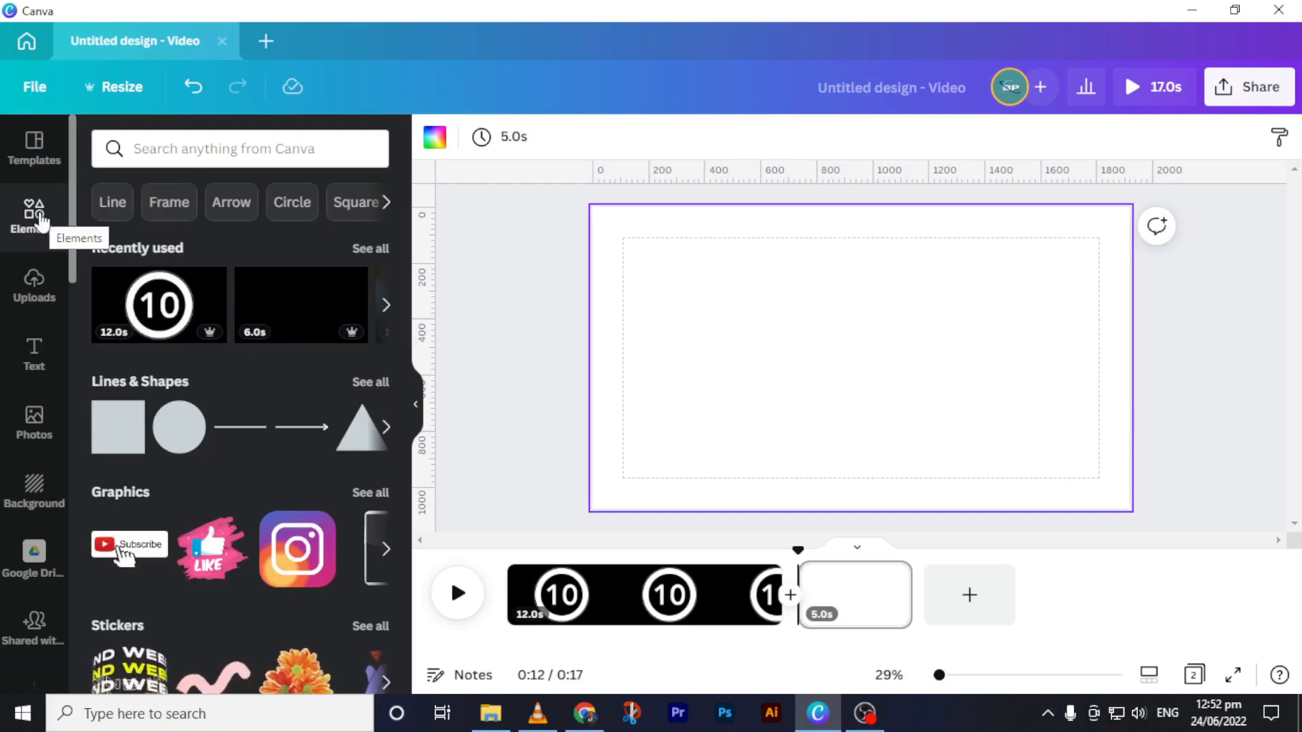
pyautogui.click(211, 149)
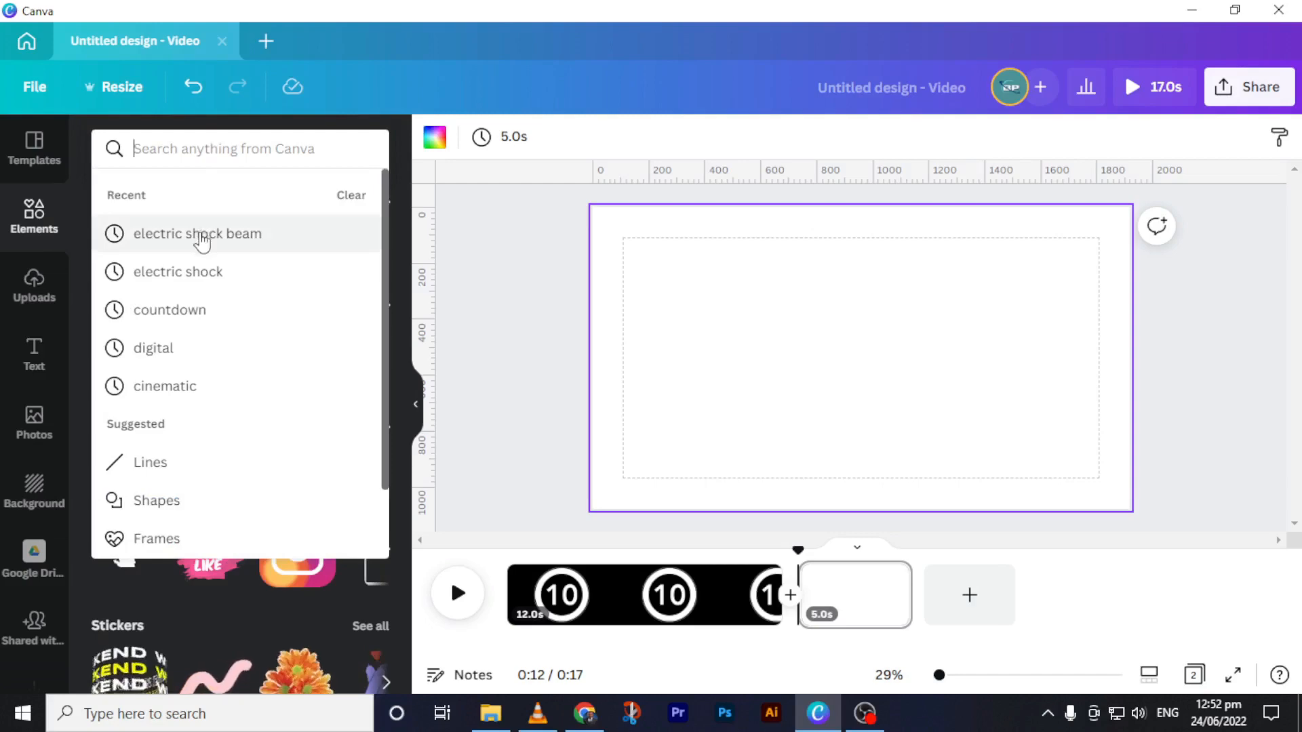
pyautogui.click(155, 238)
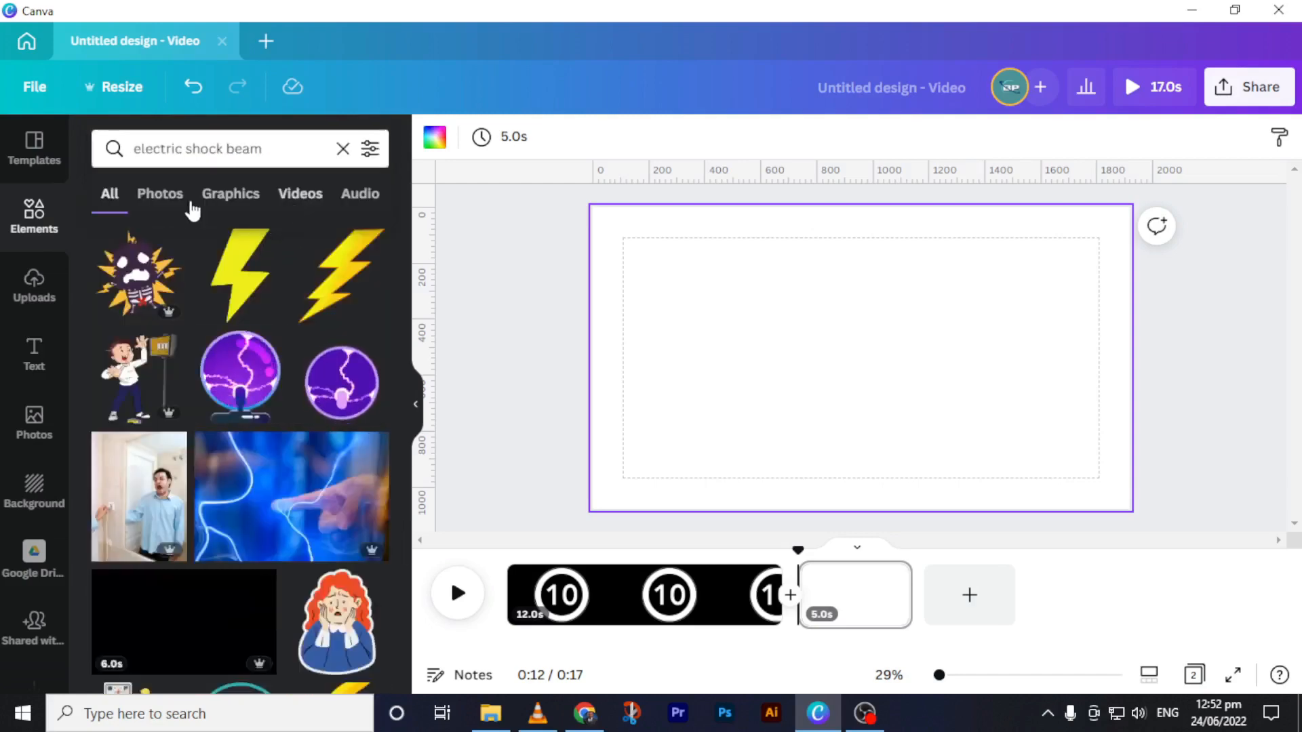
pyautogui.click(295, 197)
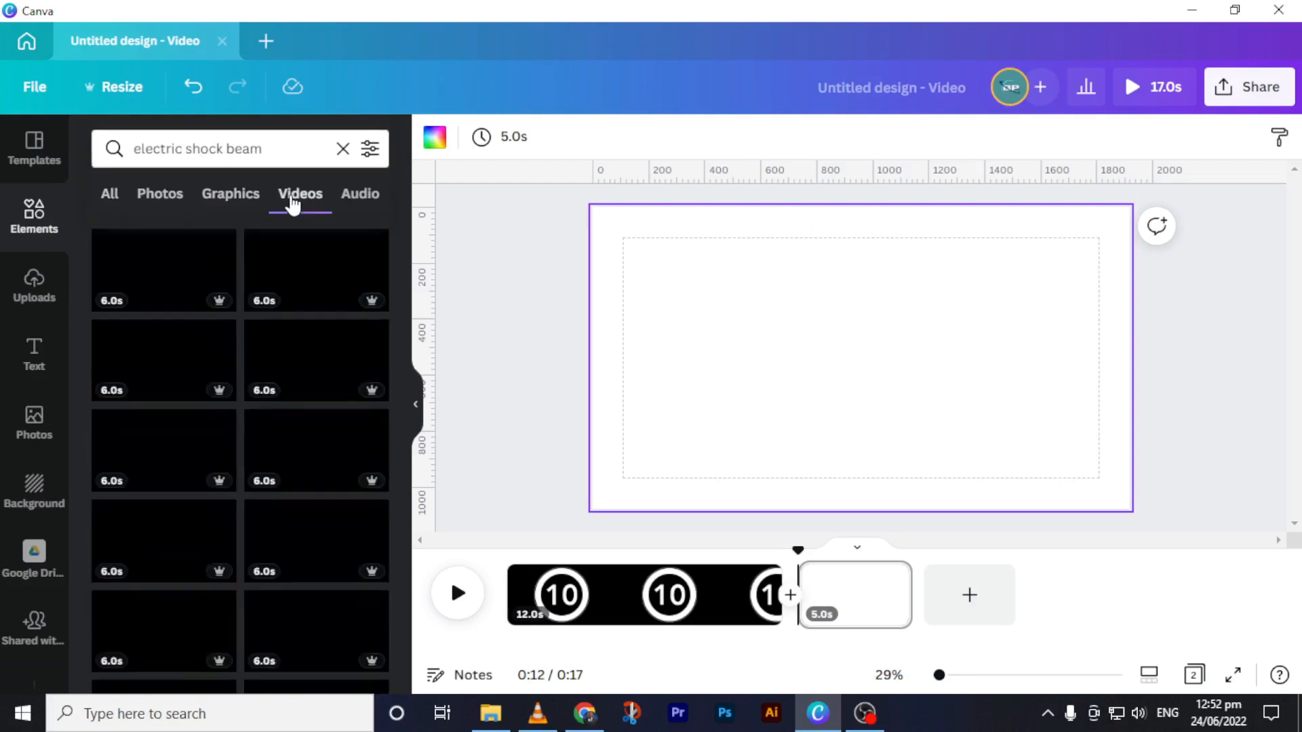
# - Add the 6-second golden electric beam video to the new page and set it as the background
pyautogui.moveTo(299, 268)
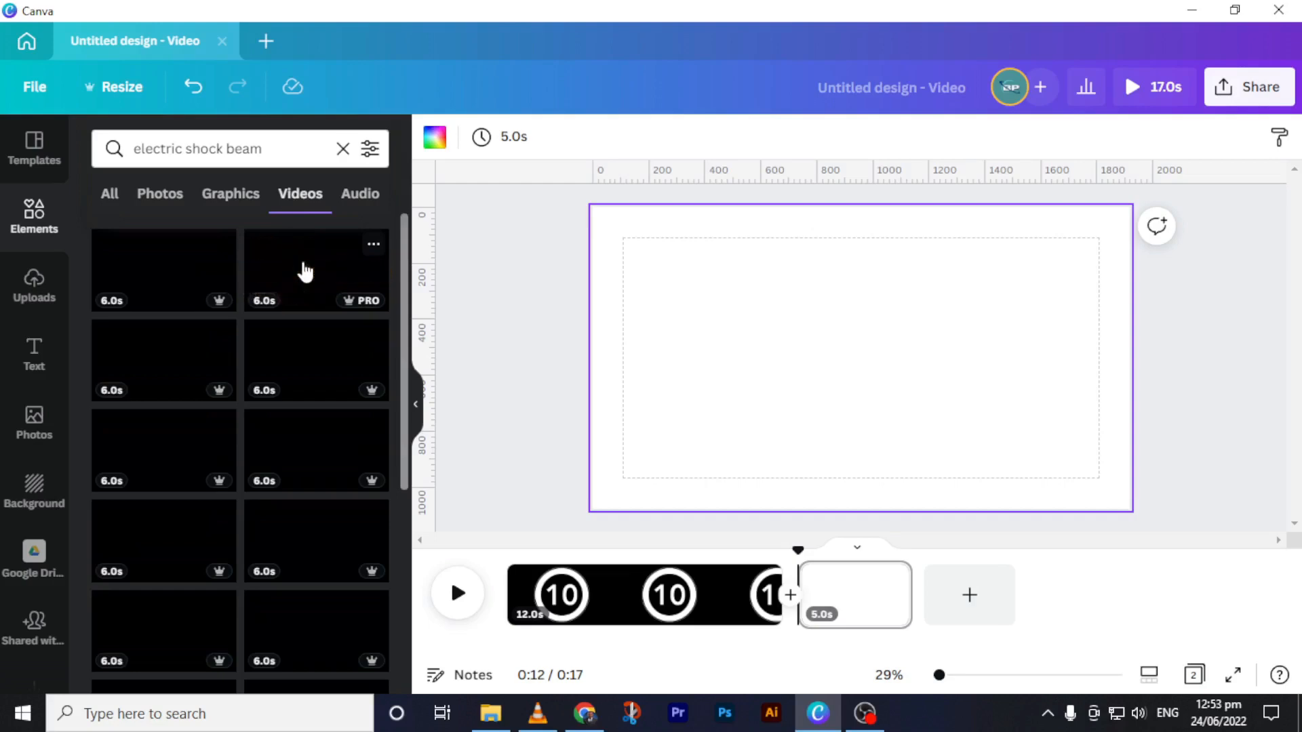
pyautogui.click(305, 271)
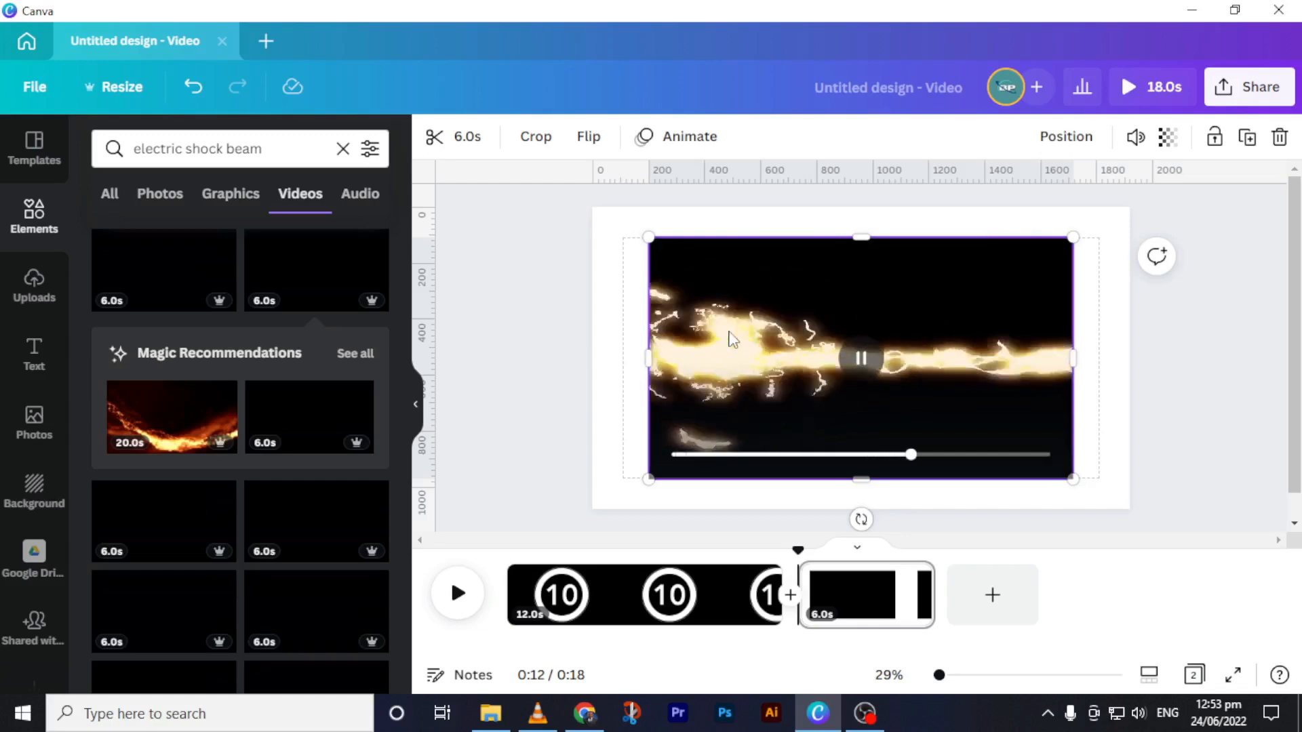
pyautogui.rightClick(729, 274)
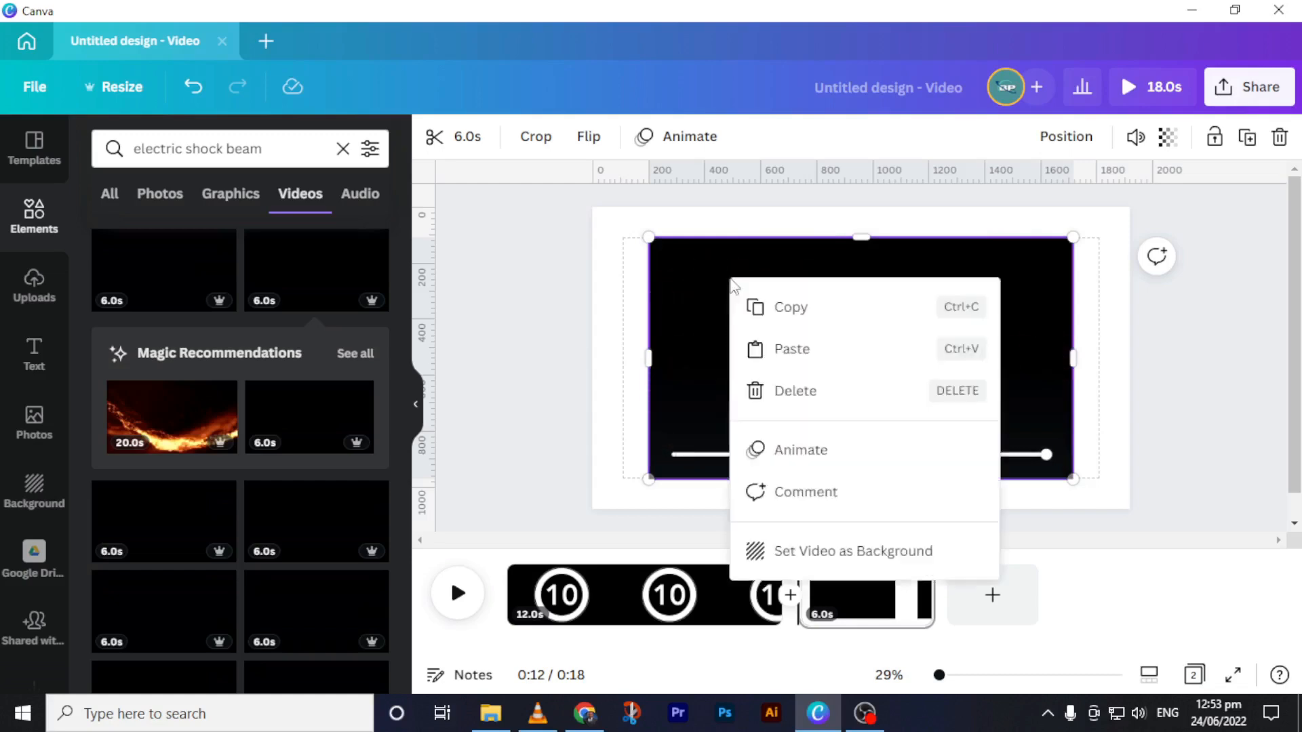
pyautogui.click(837, 550)
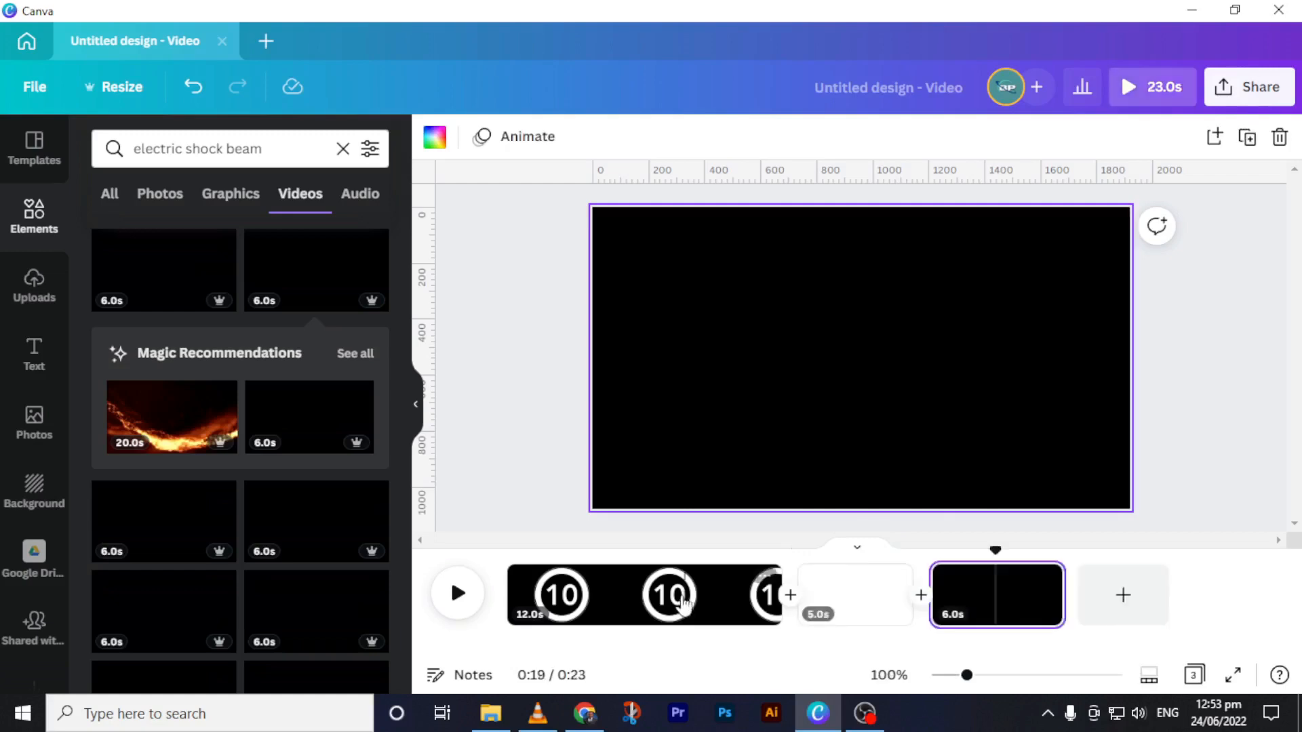
# - Move the electric beam page ahead of the countdown page and return the playhead to the start of the timeline
pyautogui.click(675, 601)
pyautogui.click(1009, 600)
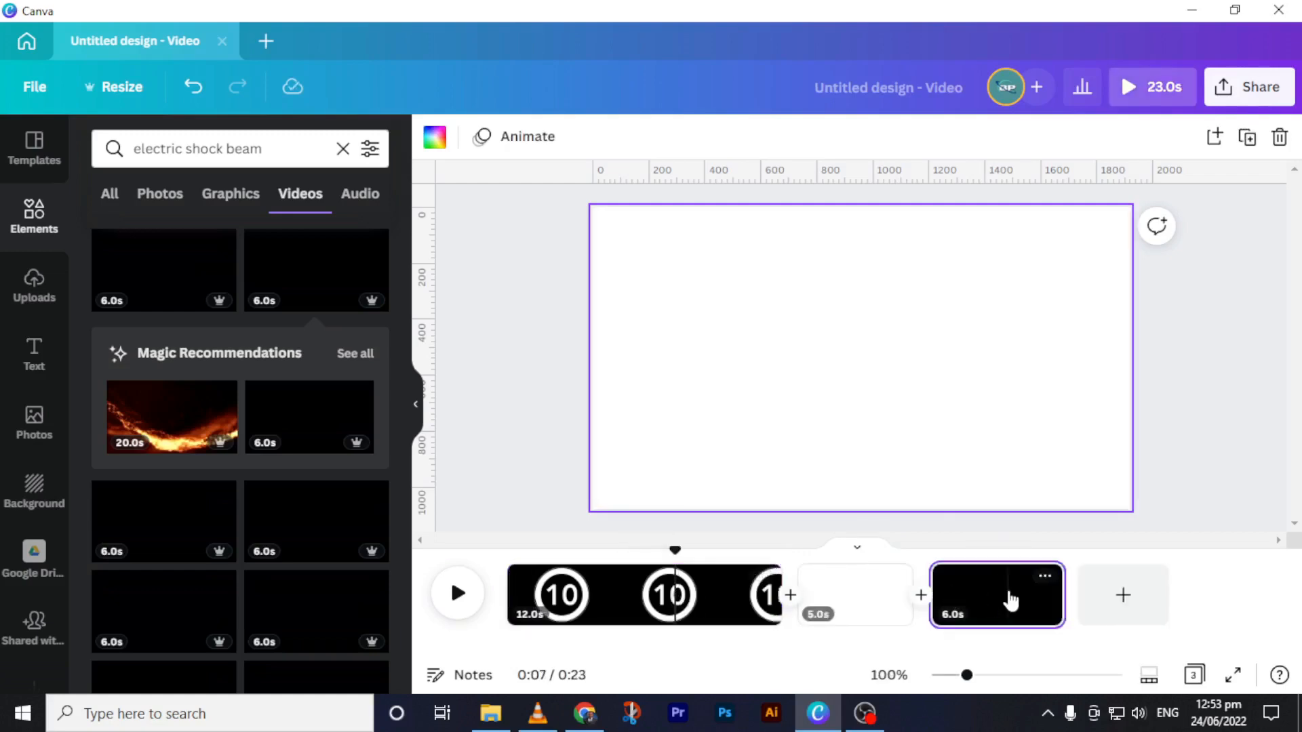
pyautogui.moveTo(1010, 600); pyautogui.dragTo(585, 595)
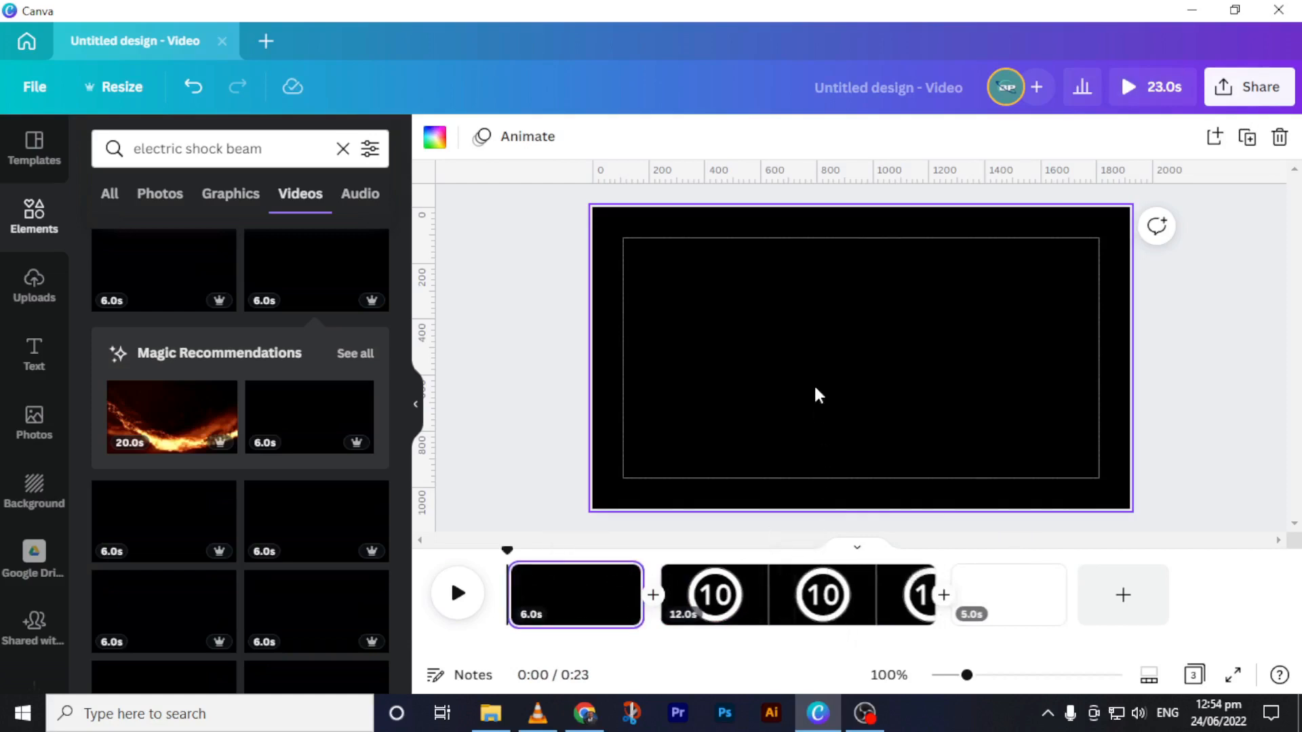
pyautogui.click(571, 603)
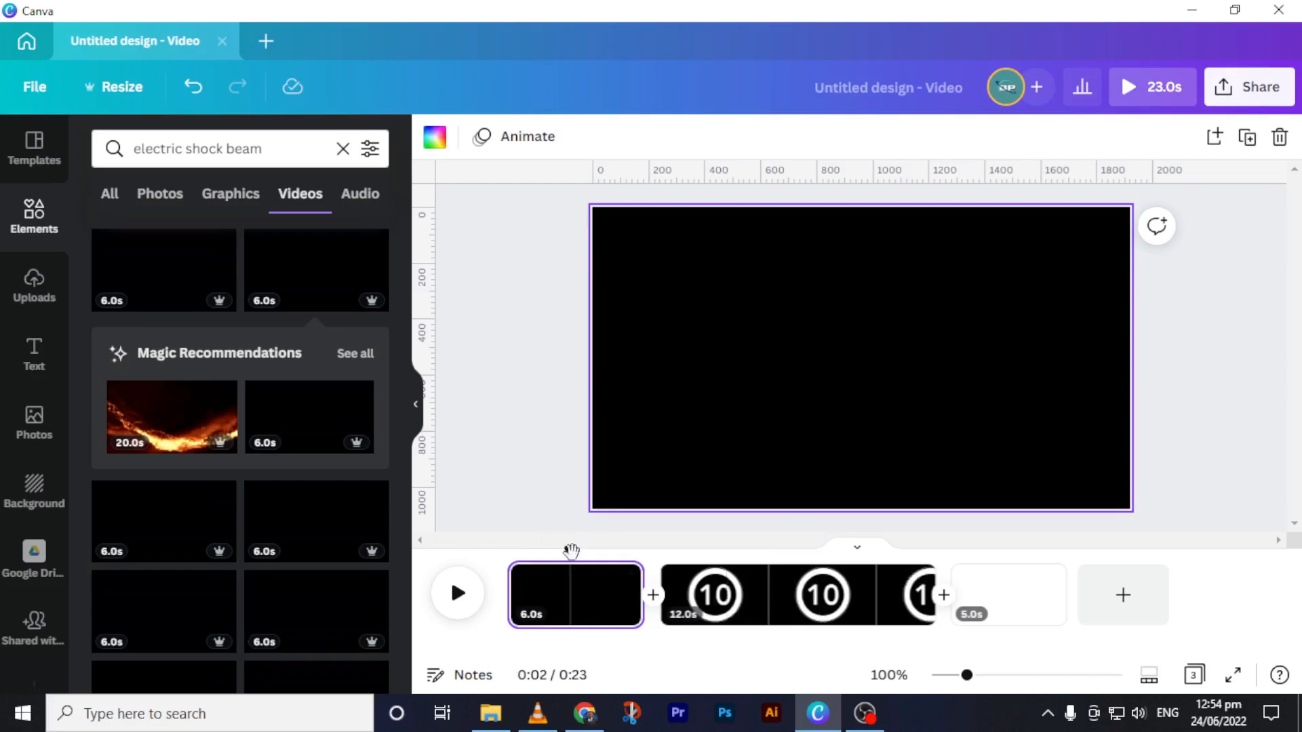
pyautogui.moveTo(556, 555); pyautogui.dragTo(515, 550)
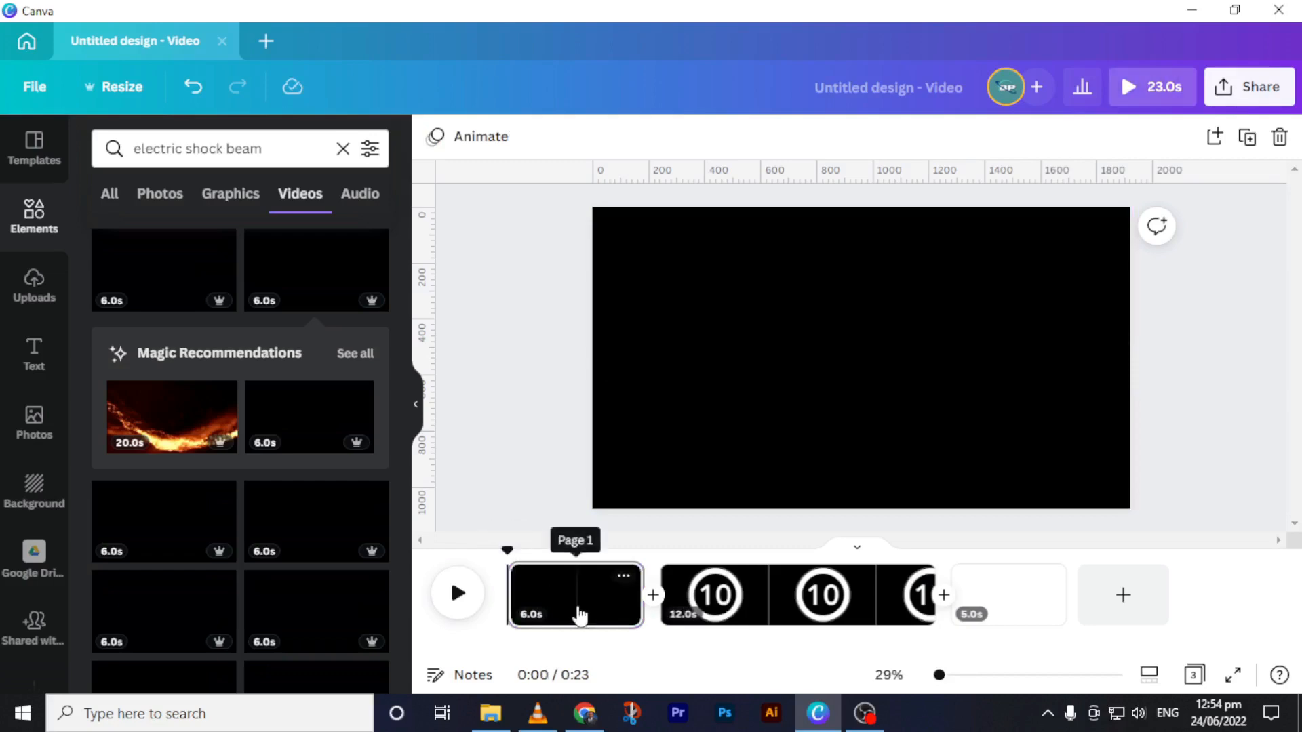
# - Add the uploaded Countdown_Timer sound effect to the video and return the playhead to the start
pyautogui.click(26, 299)
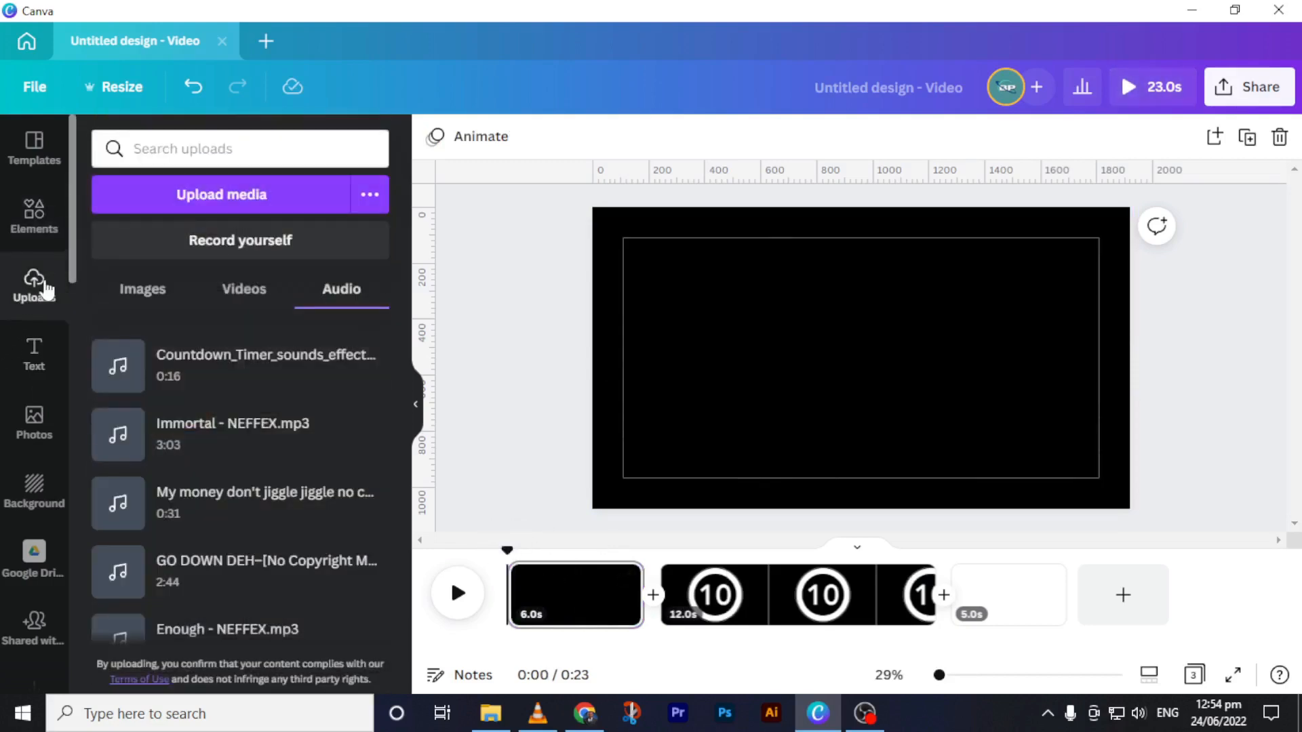
pyautogui.click(239, 379)
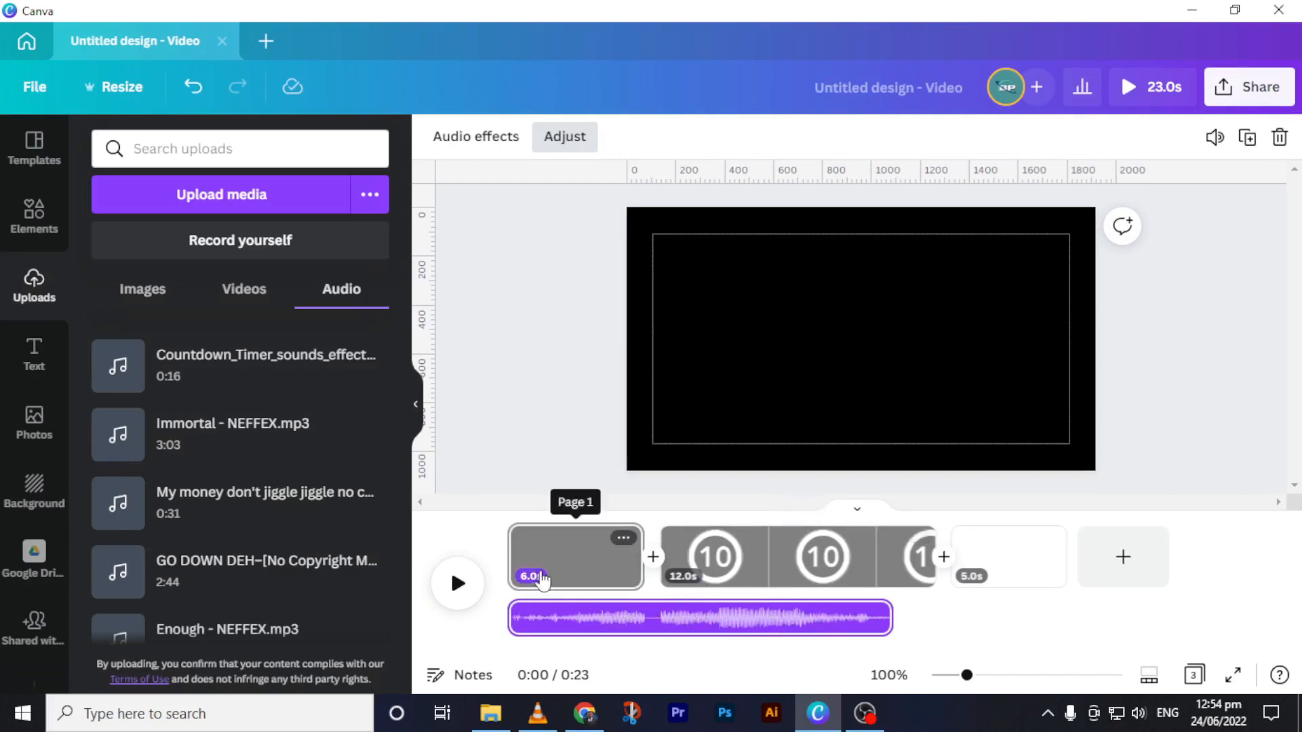
pyautogui.click(570, 562)
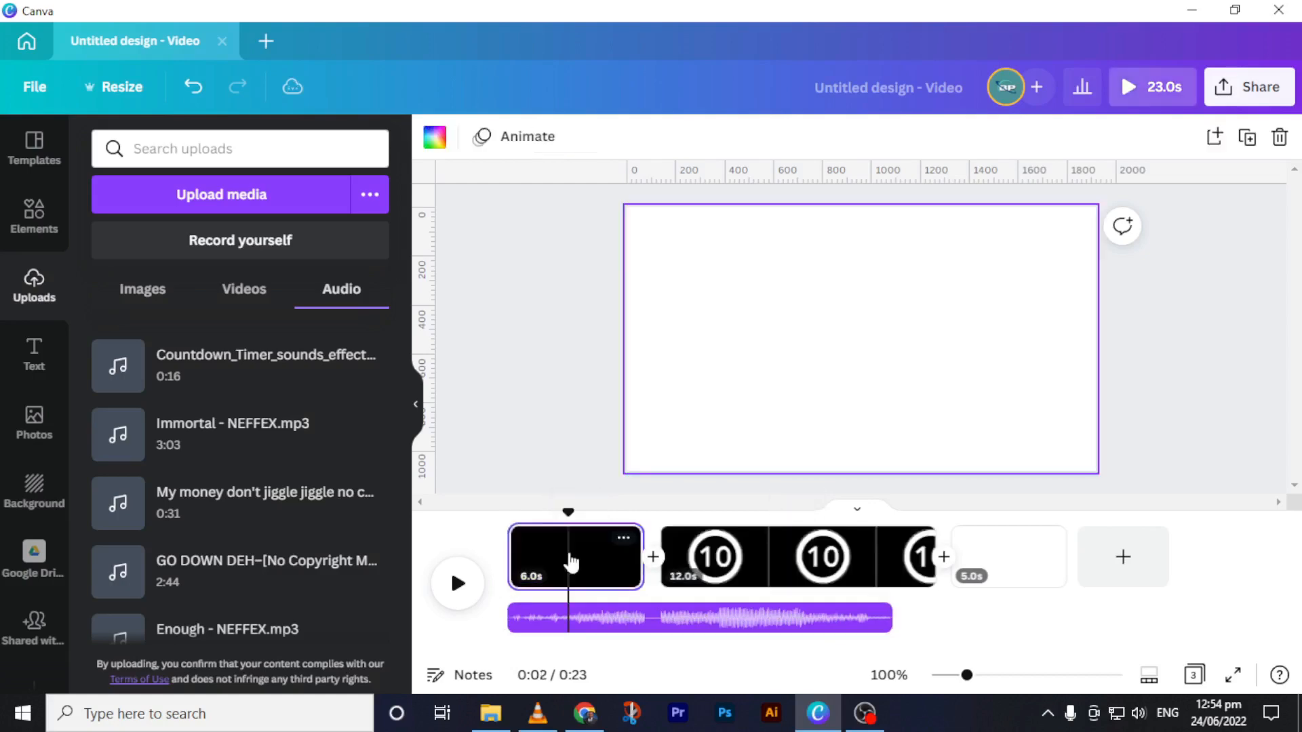
pyautogui.moveTo(568, 513); pyautogui.dragTo(507, 513)
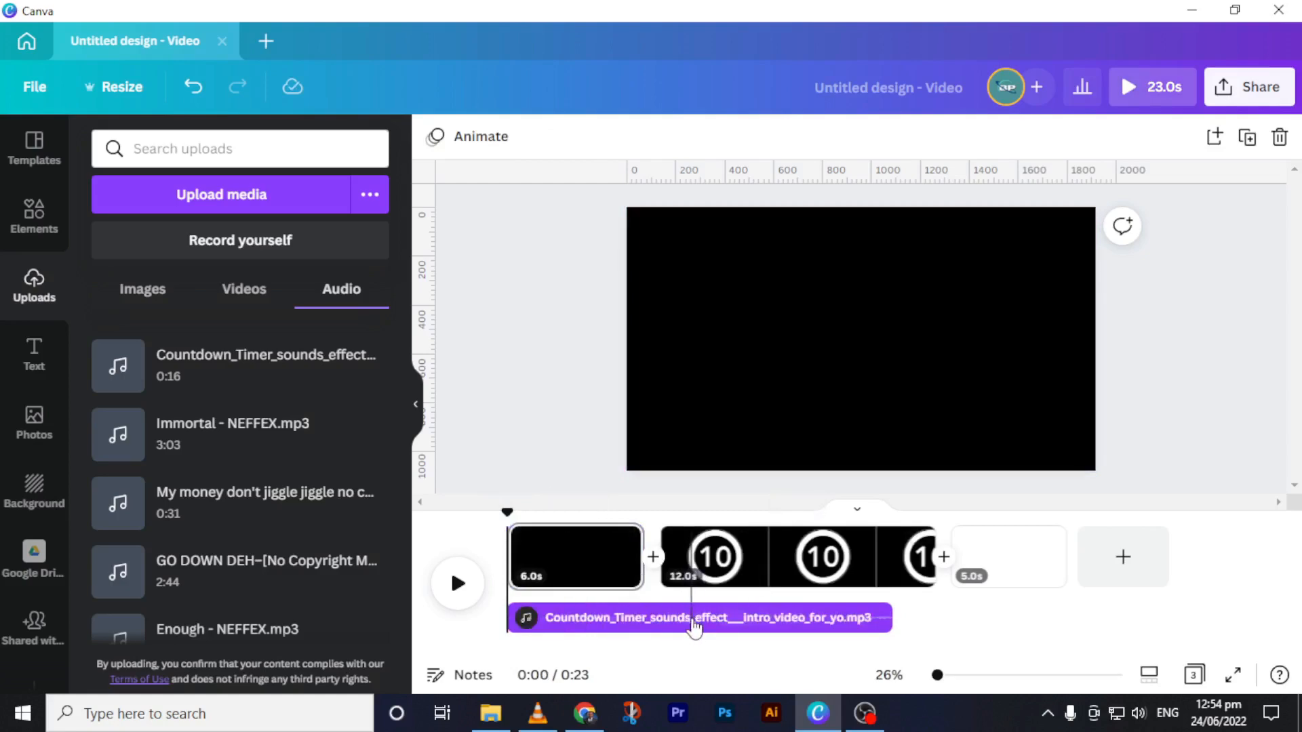
pyautogui.click(584, 567)
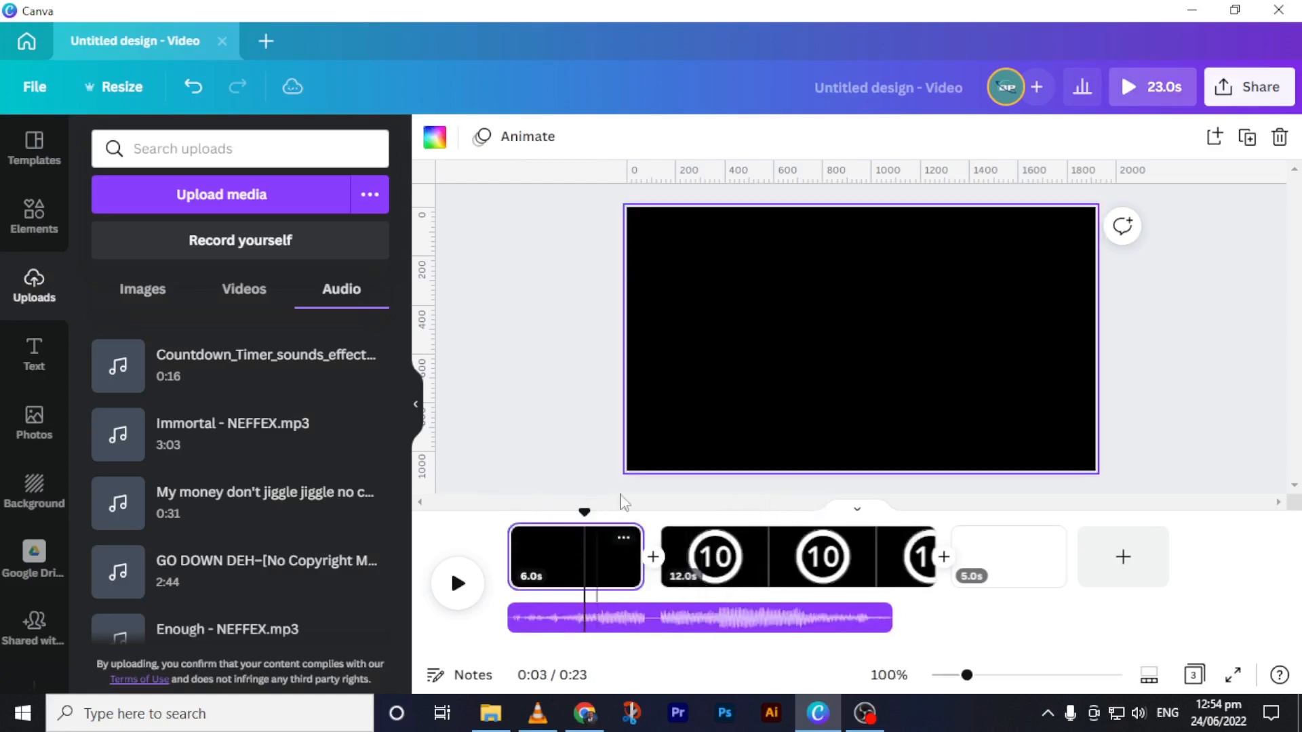
pyautogui.click(698, 311)
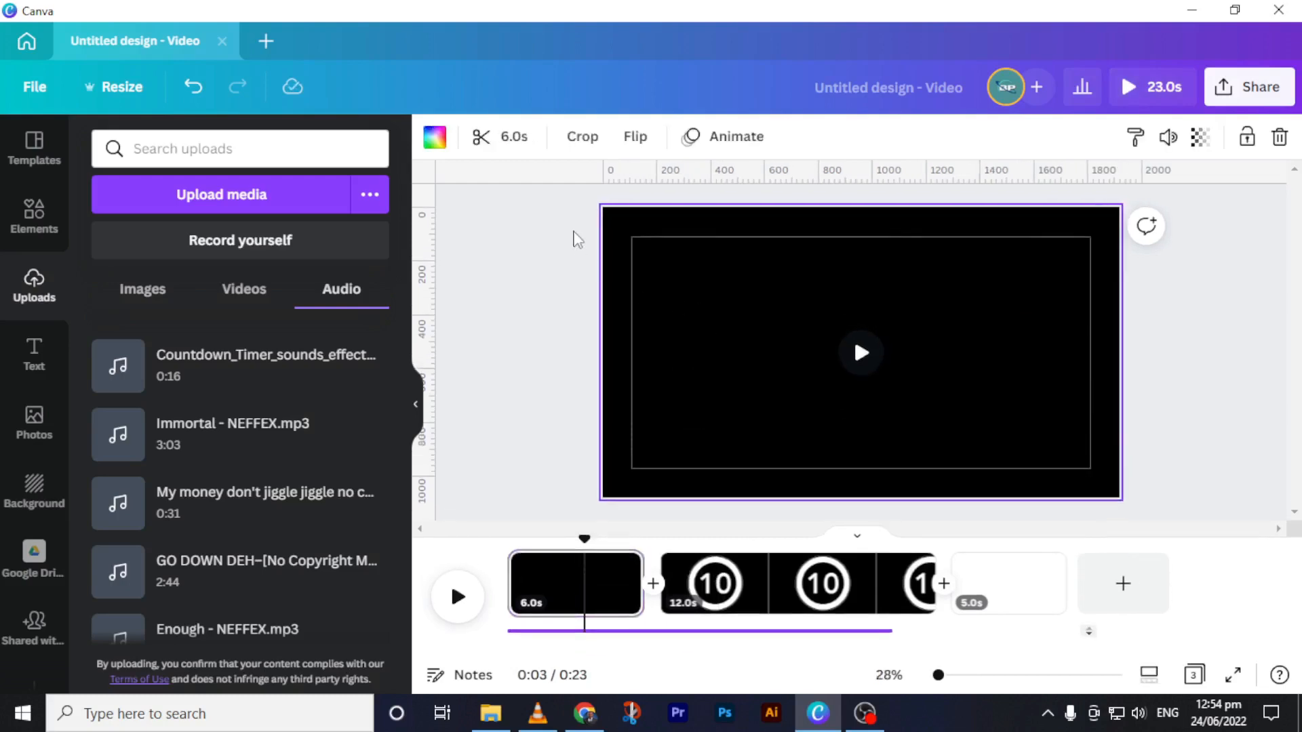
pyautogui.click(518, 142)
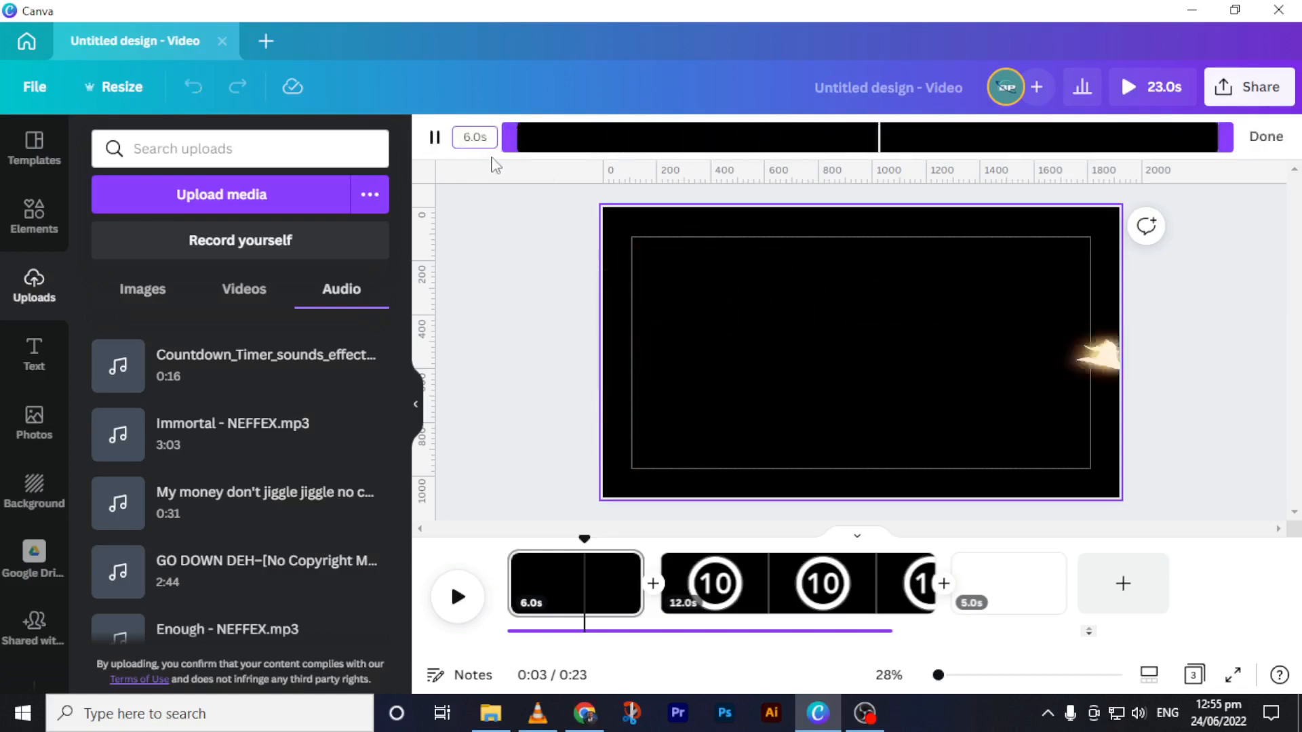
pyautogui.click(672, 328)
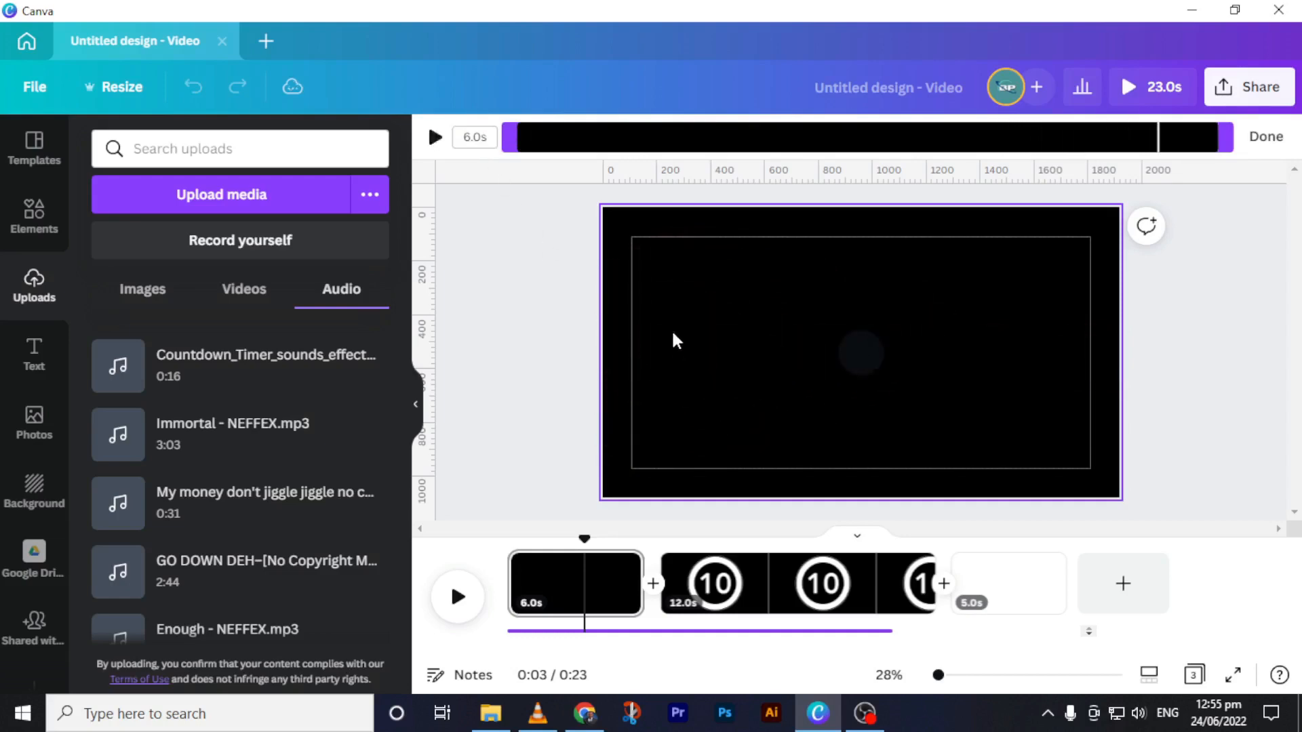
pyautogui.click(560, 595)
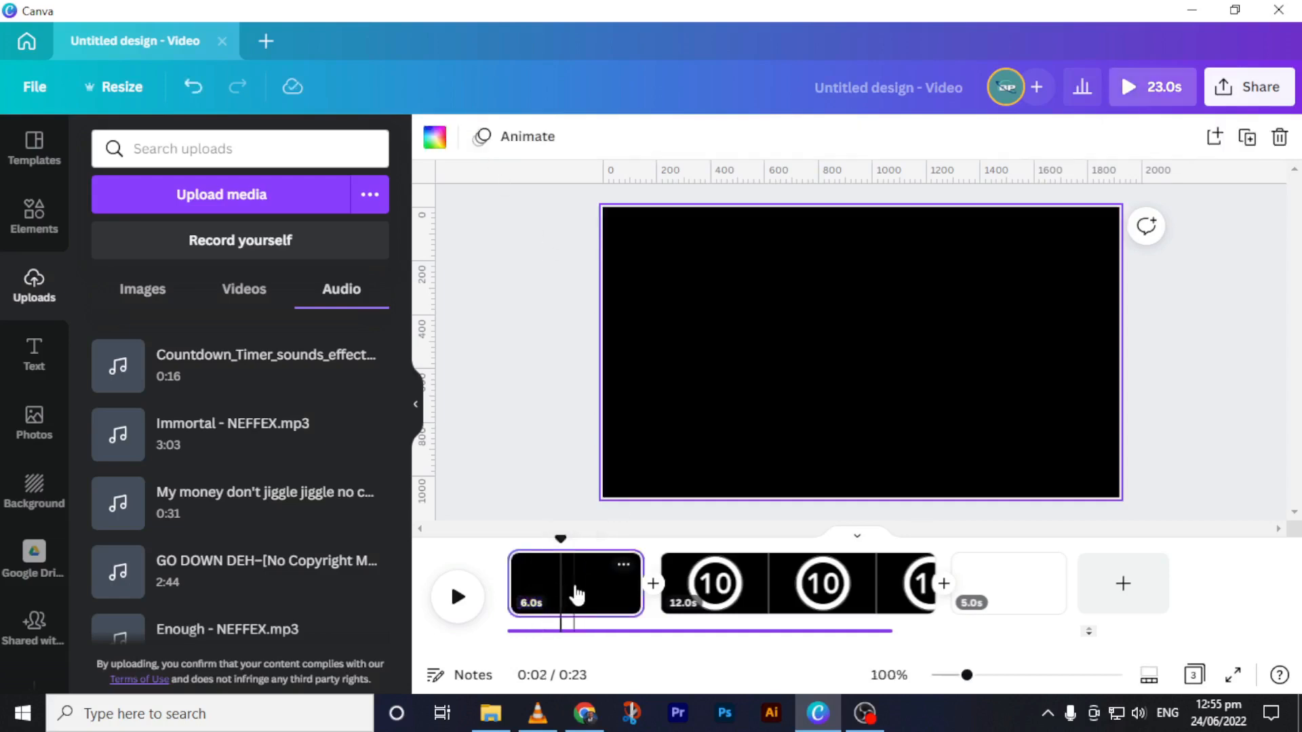
pyautogui.moveTo(561, 538); pyautogui.dragTo(509, 540)
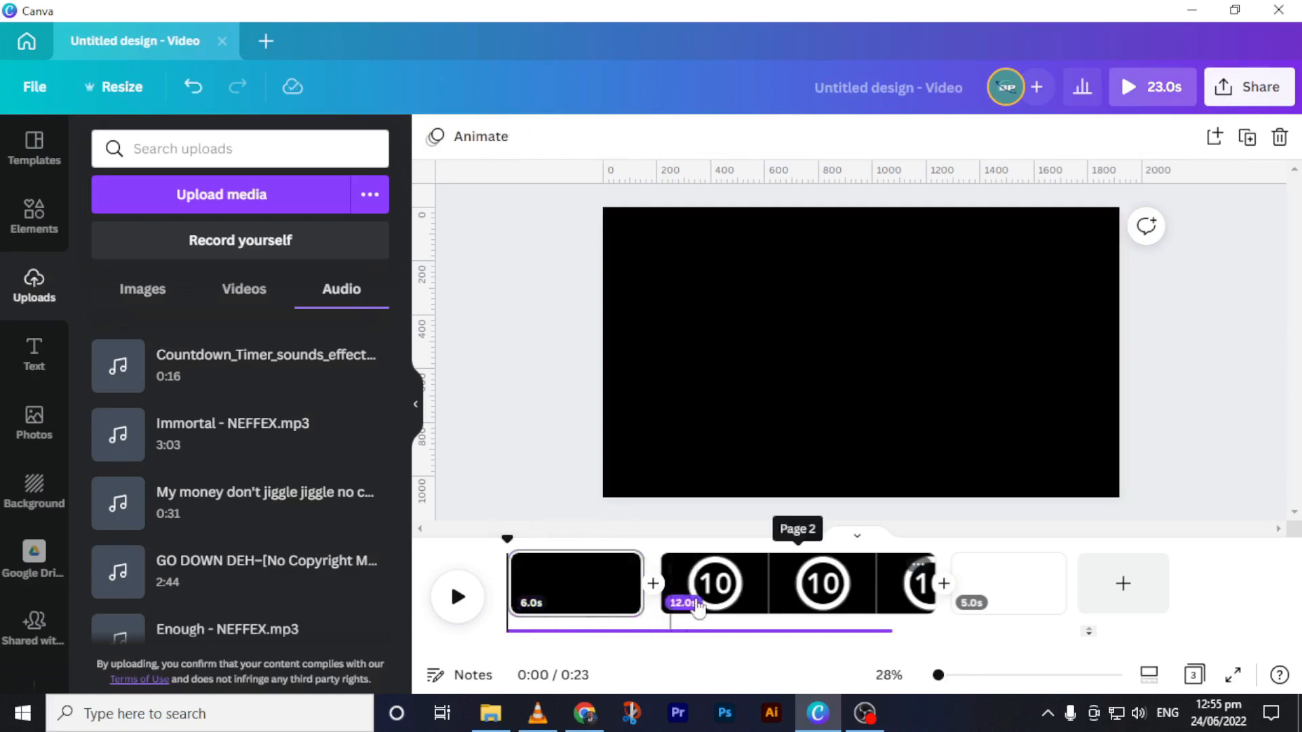
# - Trim the electric beam clip on the first page to 2.0 seconds
pyautogui.click(533, 605)
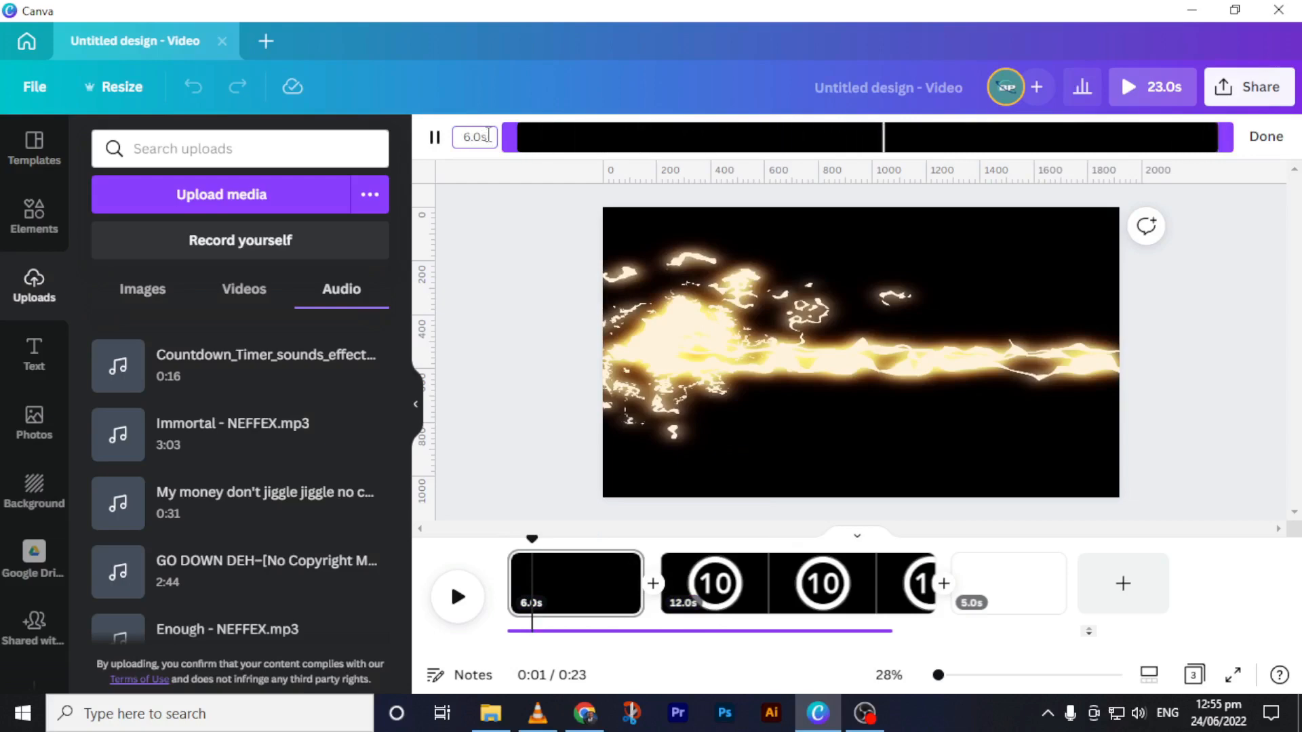
pyautogui.moveTo(489, 135); pyautogui.dragTo(465, 137)
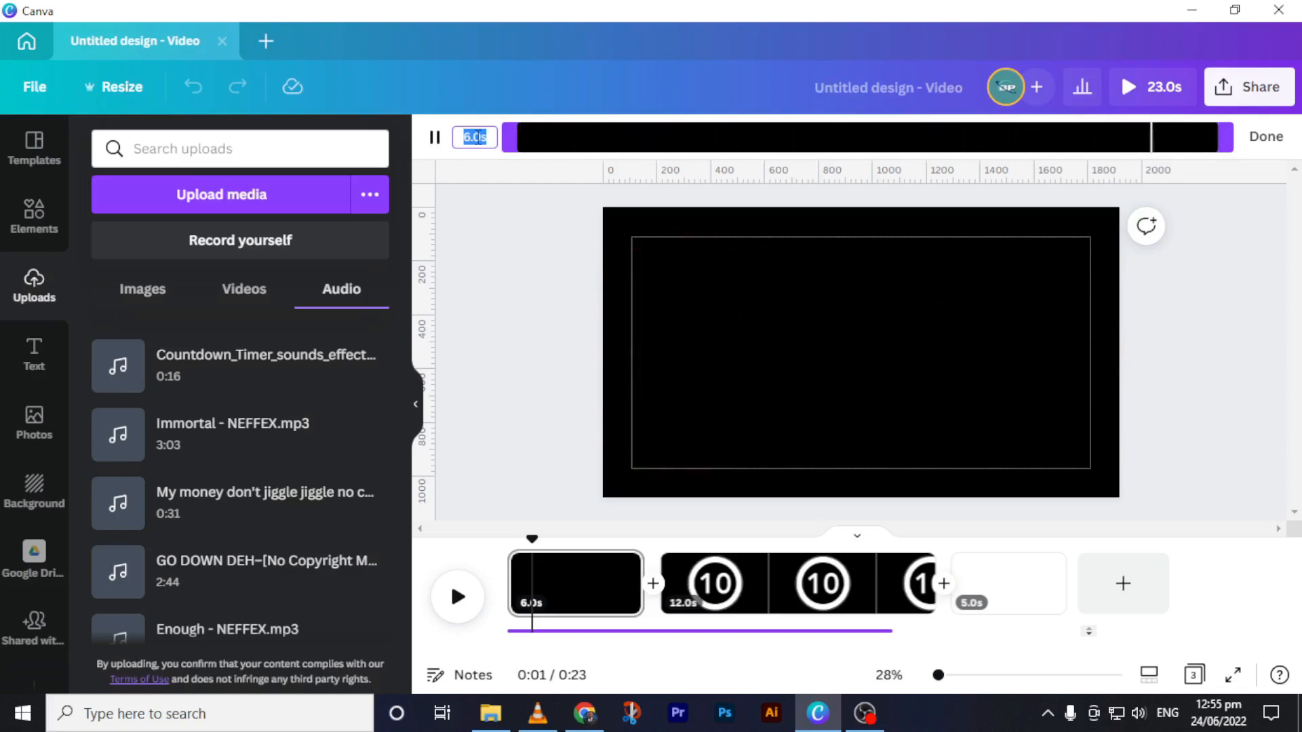
pyautogui.write('2')
pyautogui.press('Return')
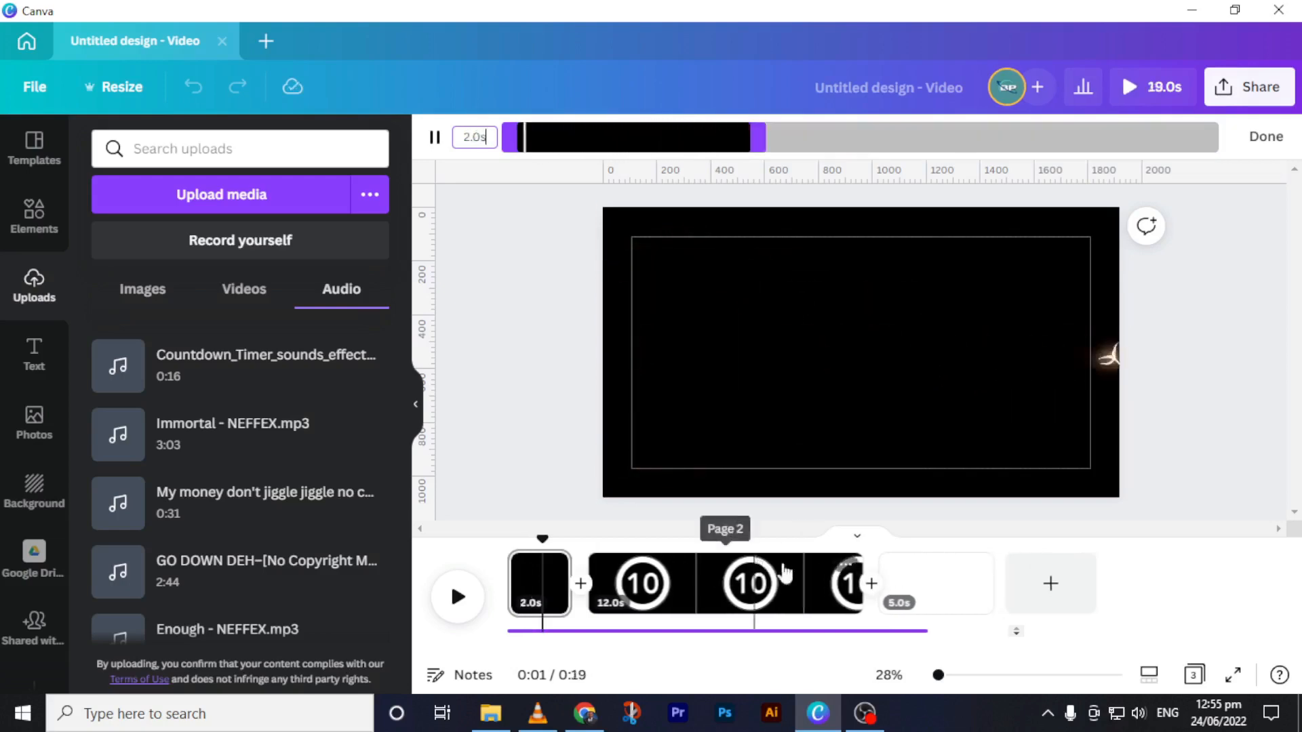
# - Delete the blank 5-second page at the end of the timeline
pyautogui.click(929, 589)
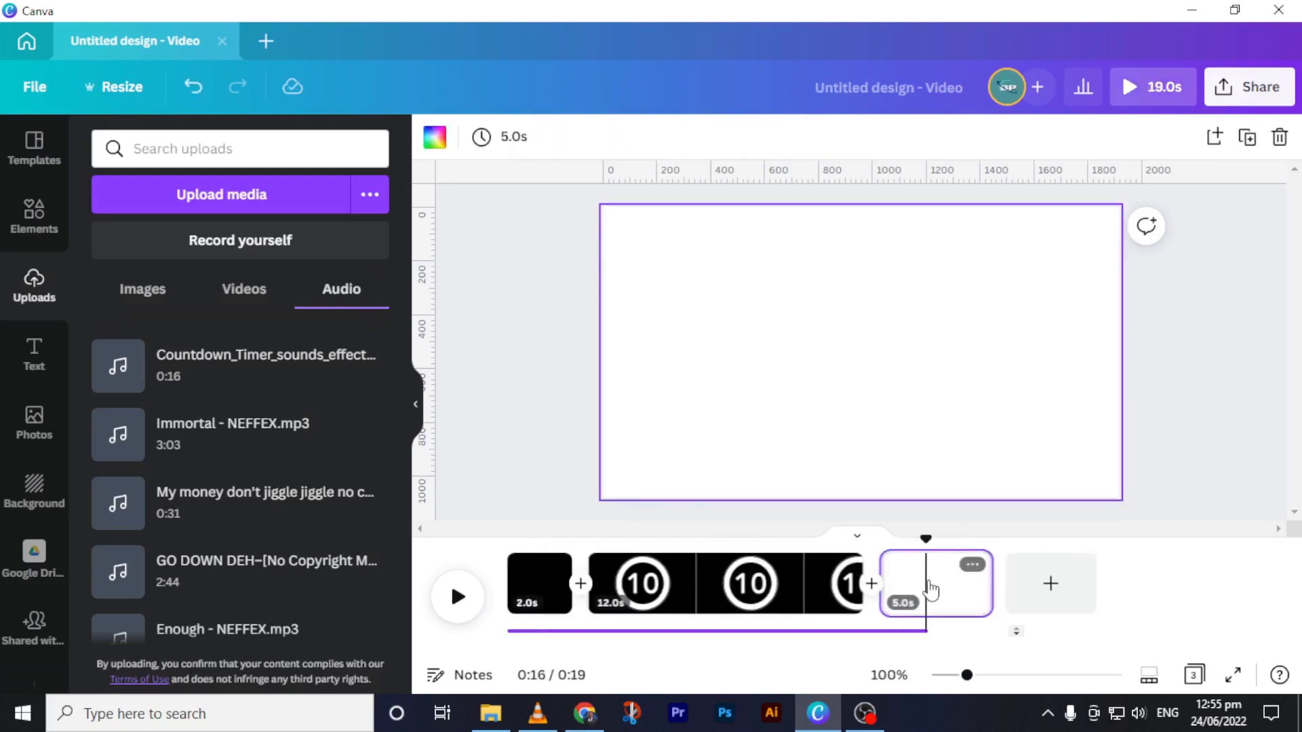
pyautogui.press('Delete')
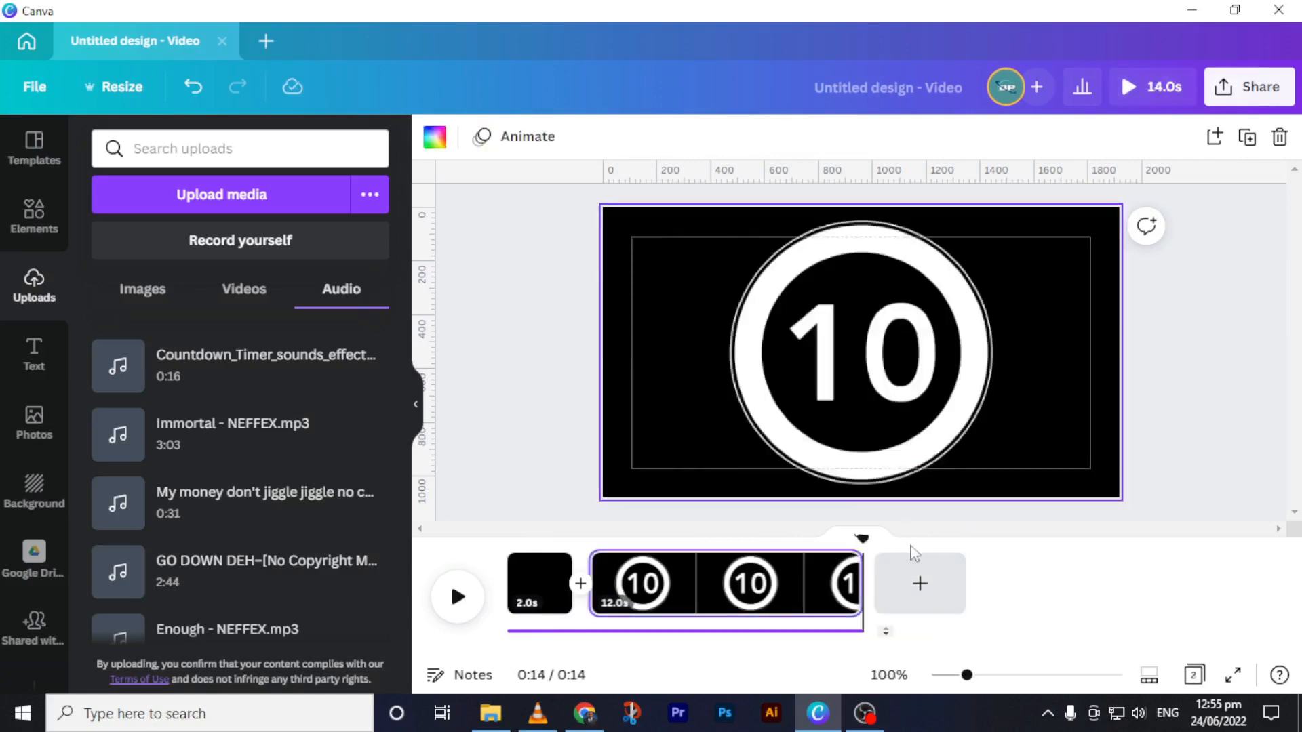
# - Add a Circle Wipe transition between the electric beam page and the countdown page, then select the countdown page
pyautogui.click(523, 569)
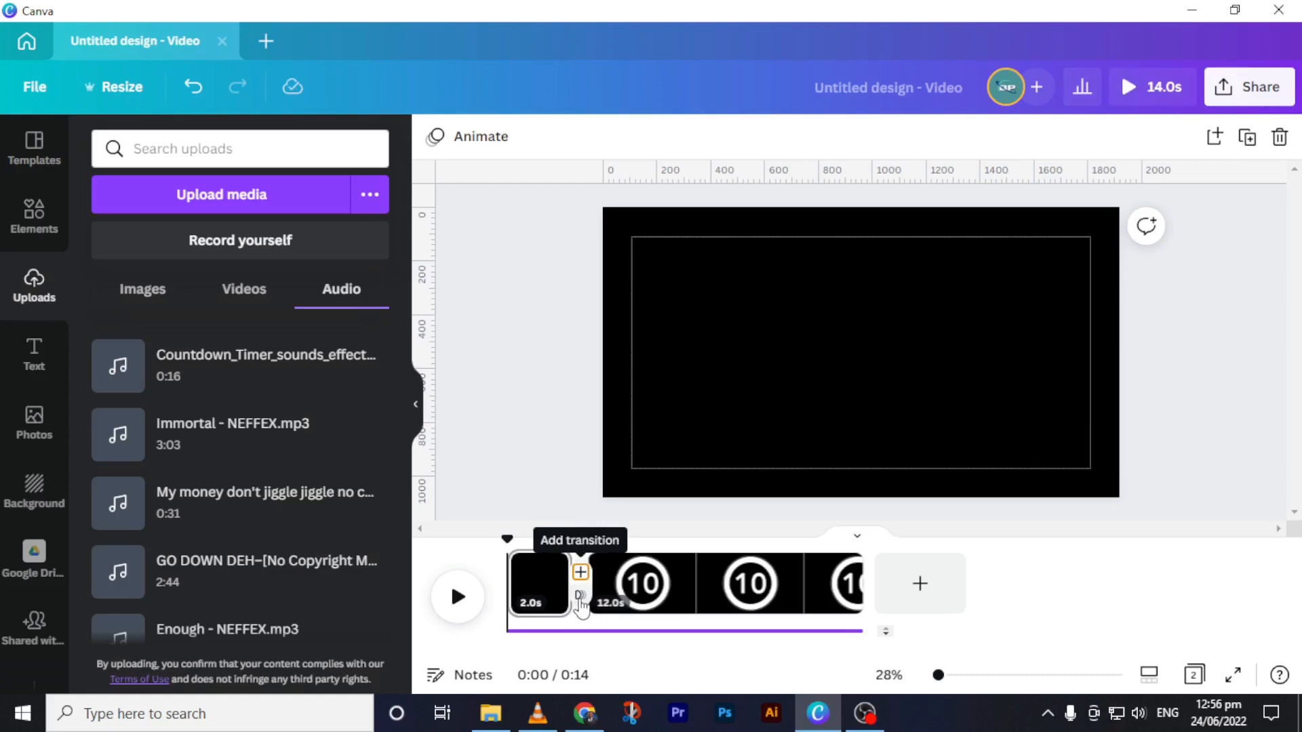
pyautogui.click(580, 597)
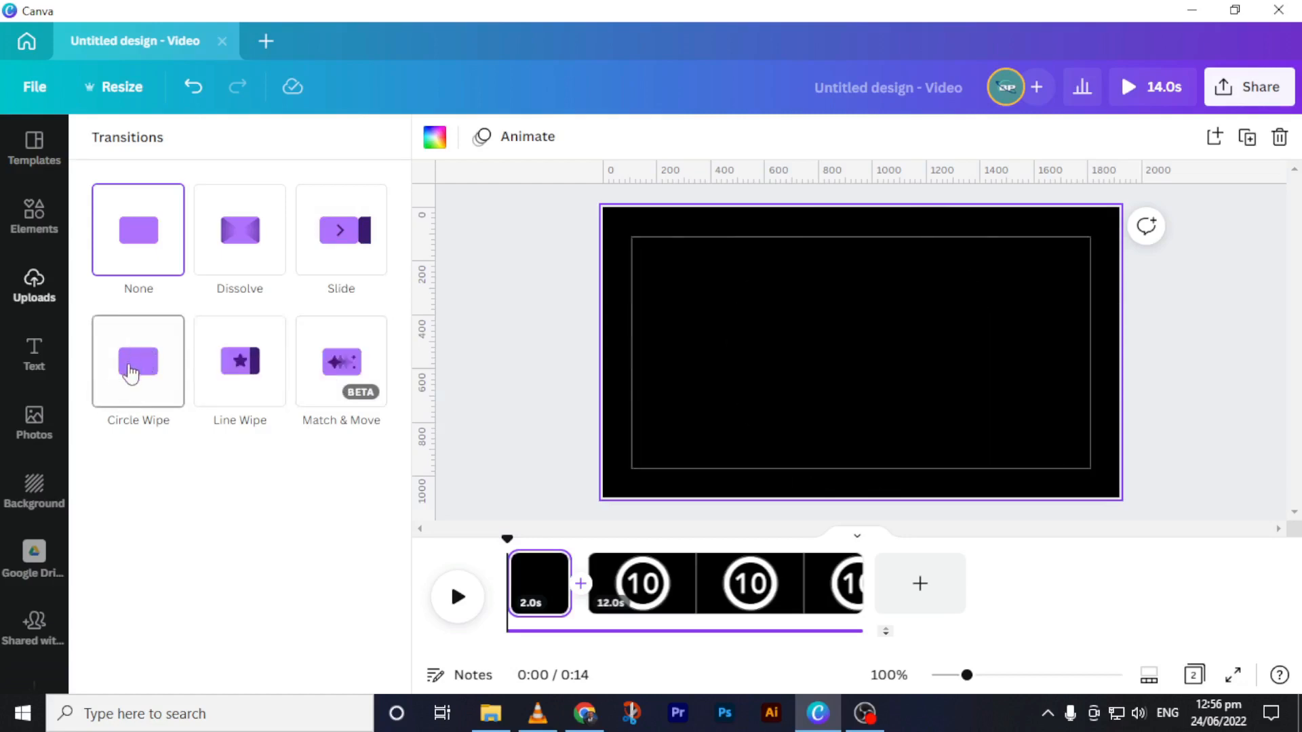
pyautogui.click(129, 374)
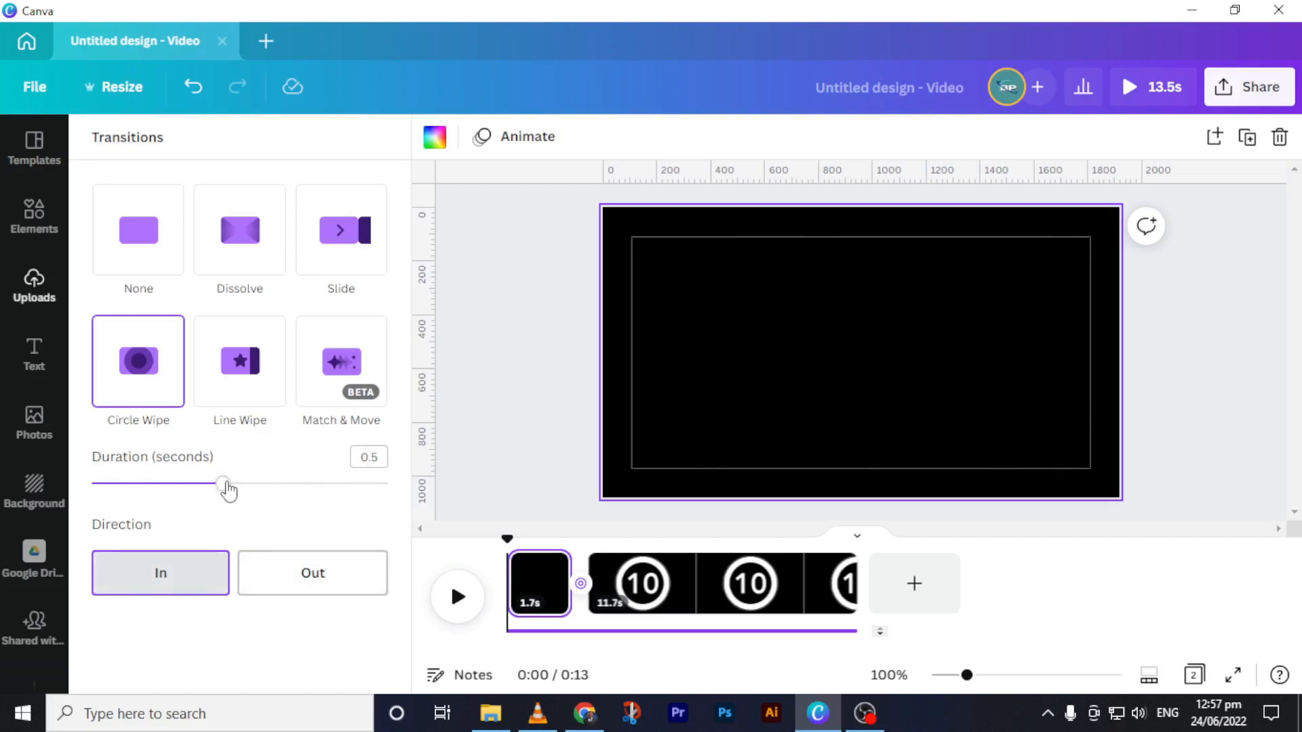
pyautogui.click(722, 591)
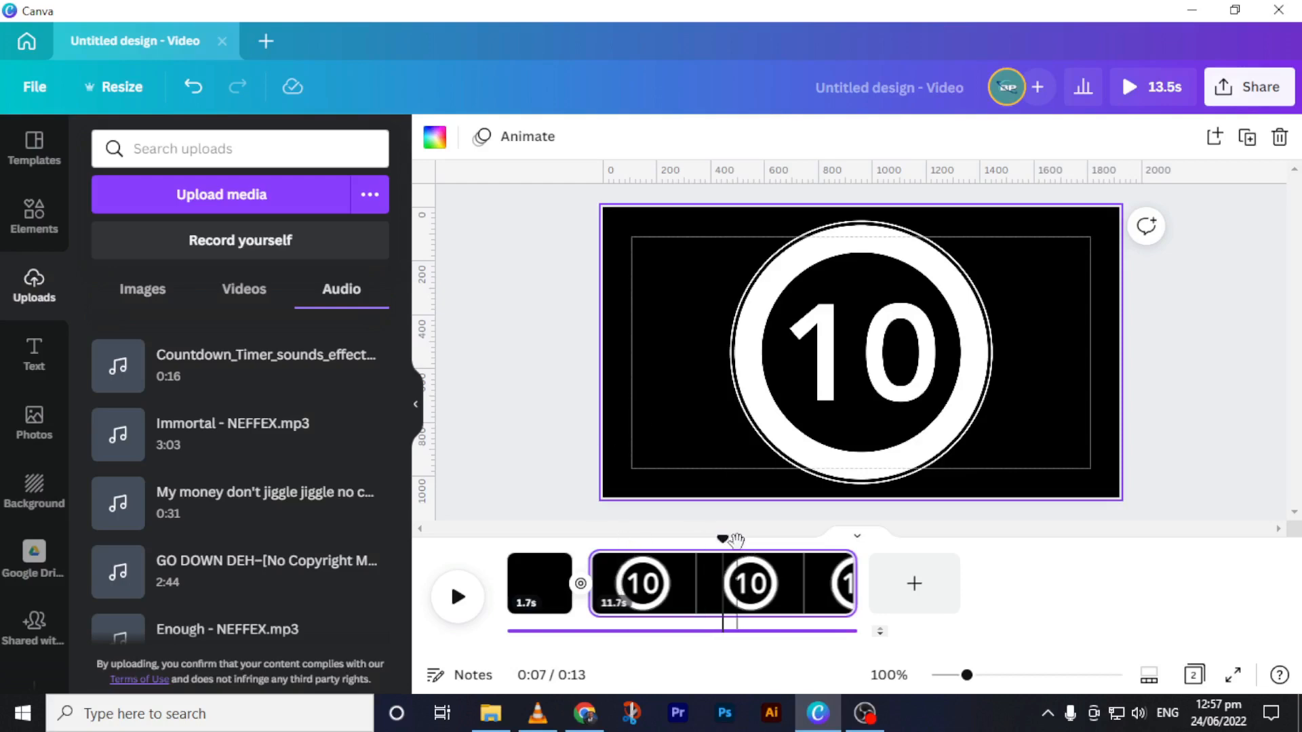
# - Preview the intro from the start, including the transition into the countdown page, and return the playhead to the beginning
pyautogui.moveTo(724, 539); pyautogui.dragTo(507, 539)
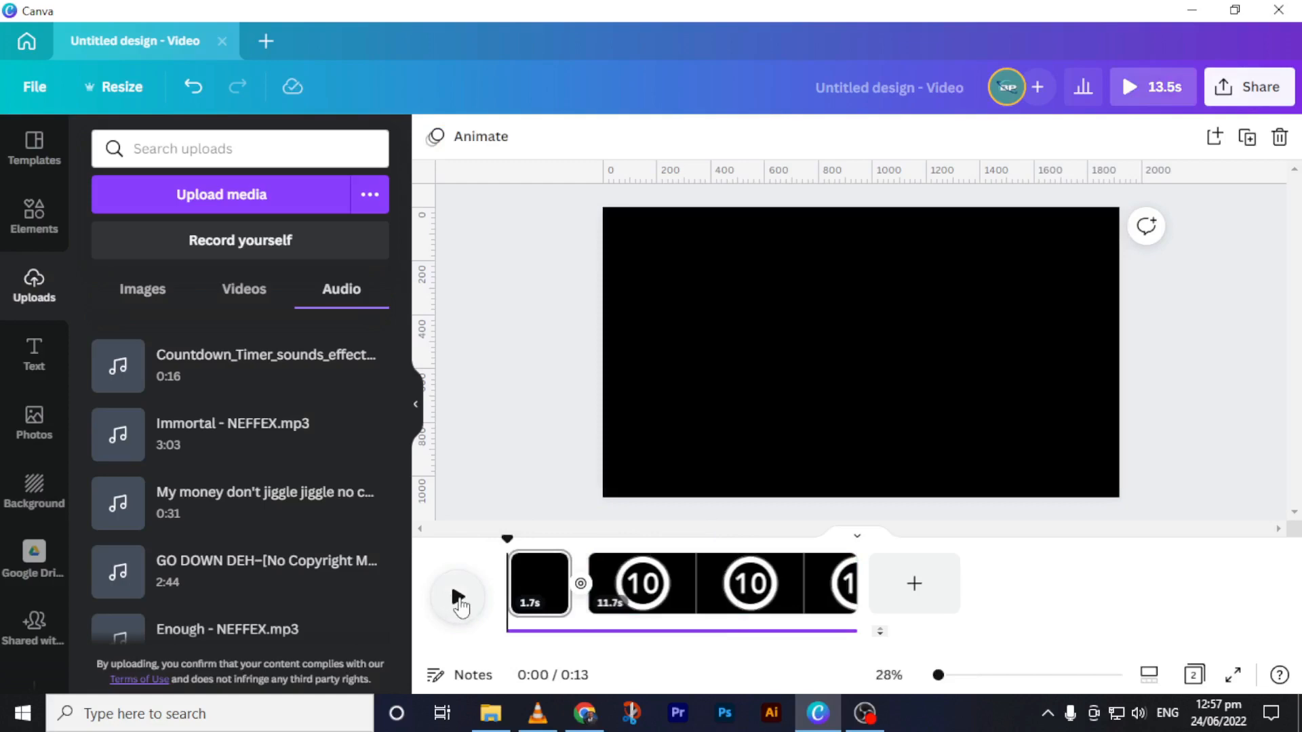
pyautogui.click(682, 590)
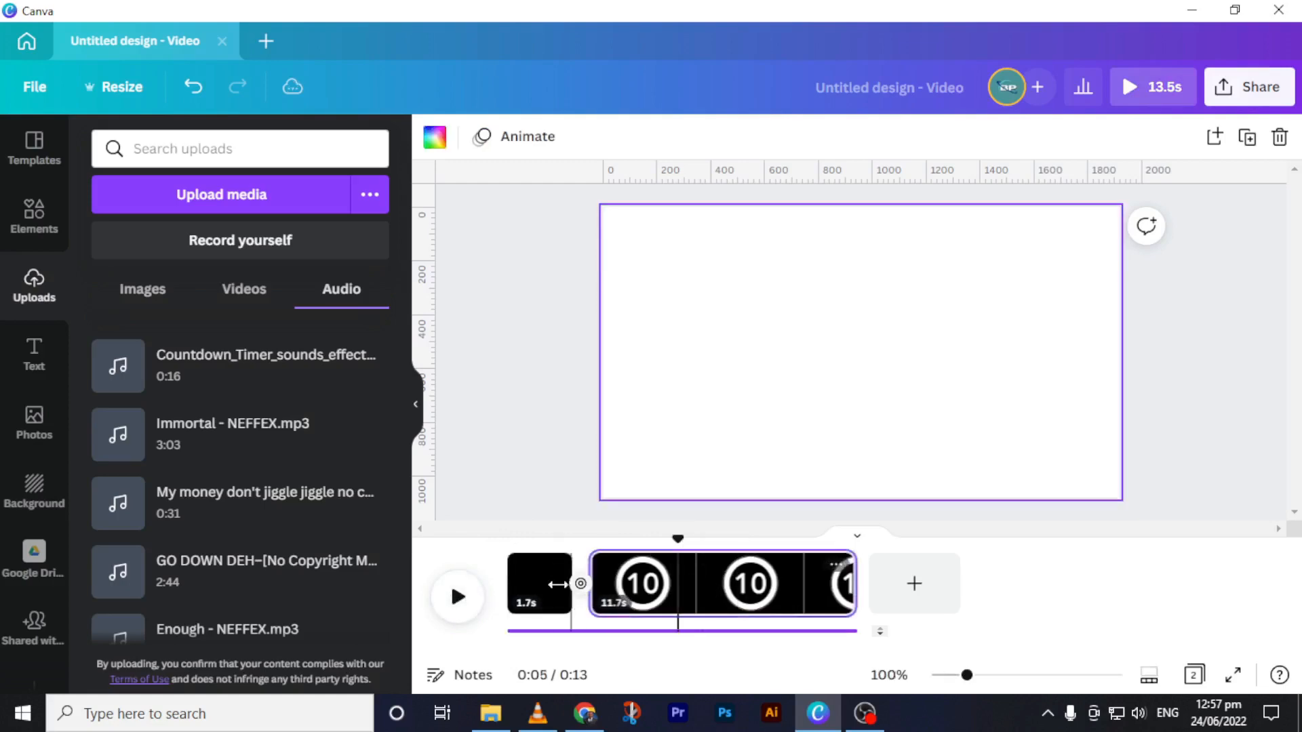
pyautogui.click(558, 584)
pyautogui.click(540, 636)
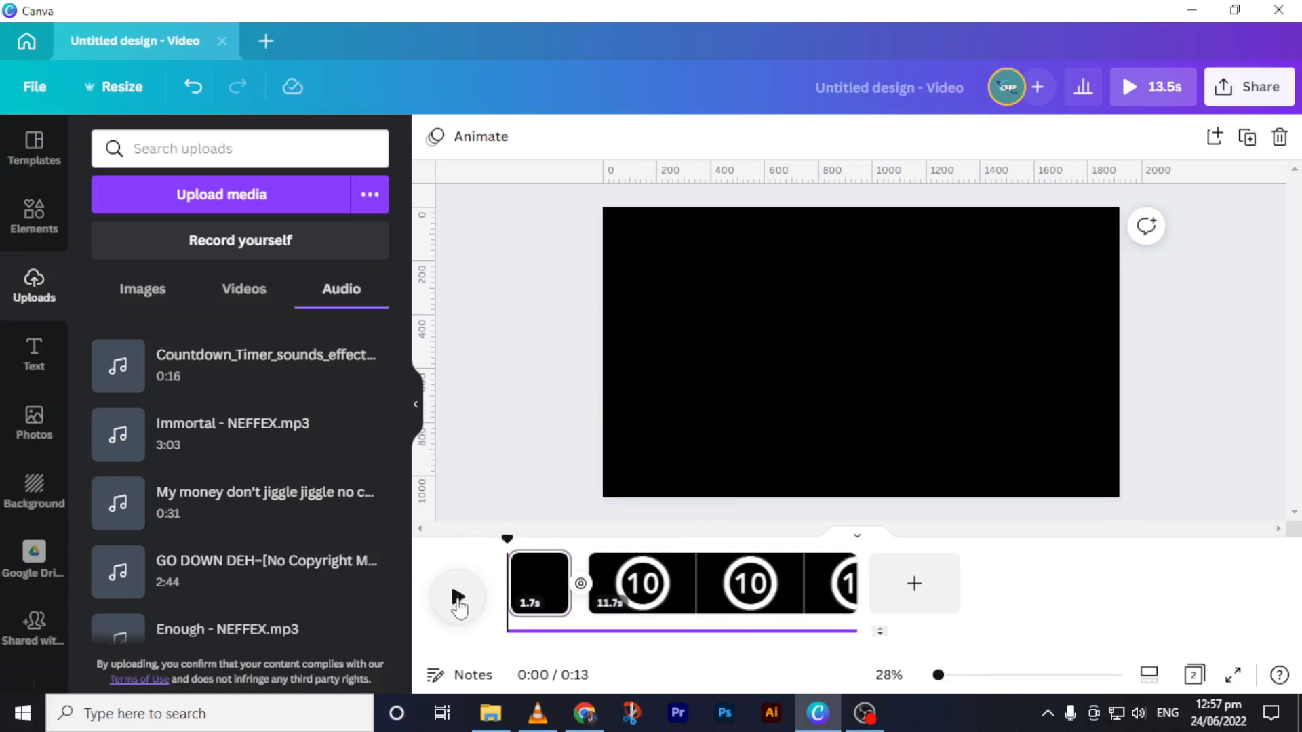
pyautogui.click(457, 598)
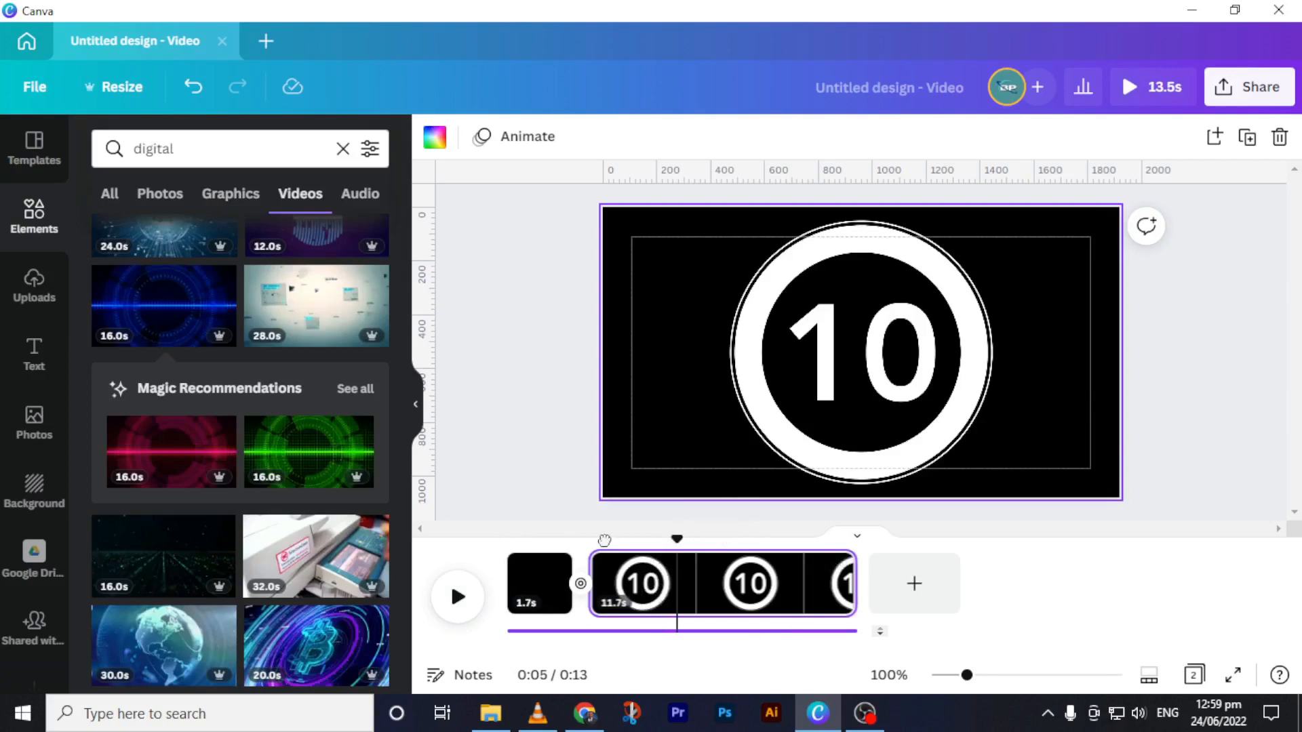
pyautogui.moveTo(675, 539); pyautogui.dragTo(493, 541)
pyautogui.click(608, 442)
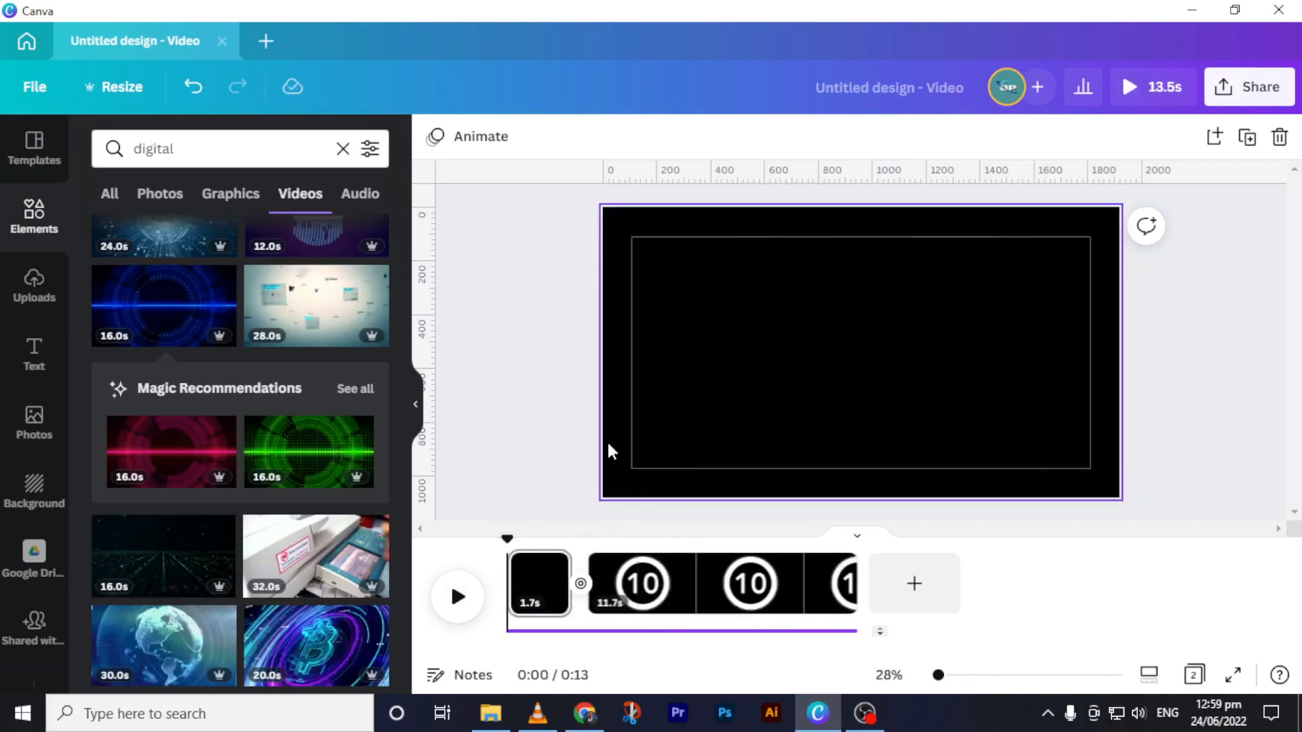
# - Search the elements for "digital" videos and add the 16.0s blue digital circle clip to the countdown page
pyautogui.click(30, 234)
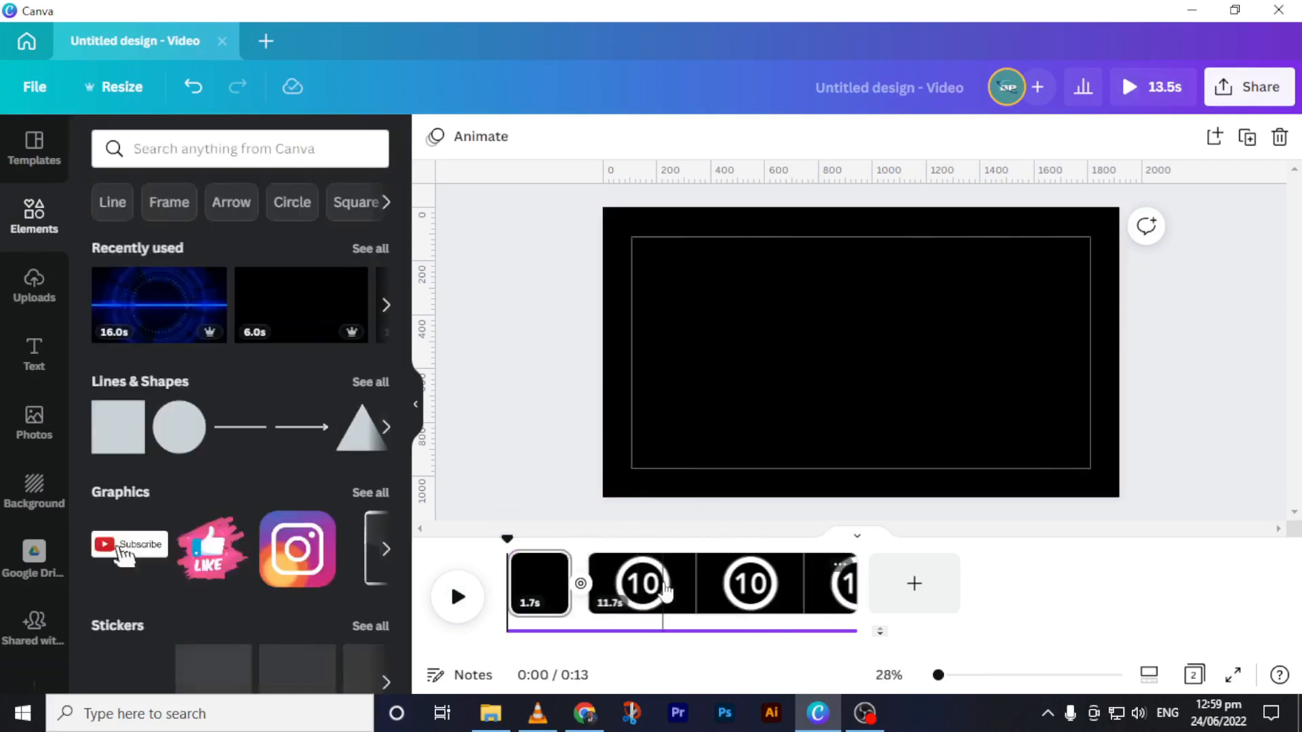
pyautogui.click(665, 591)
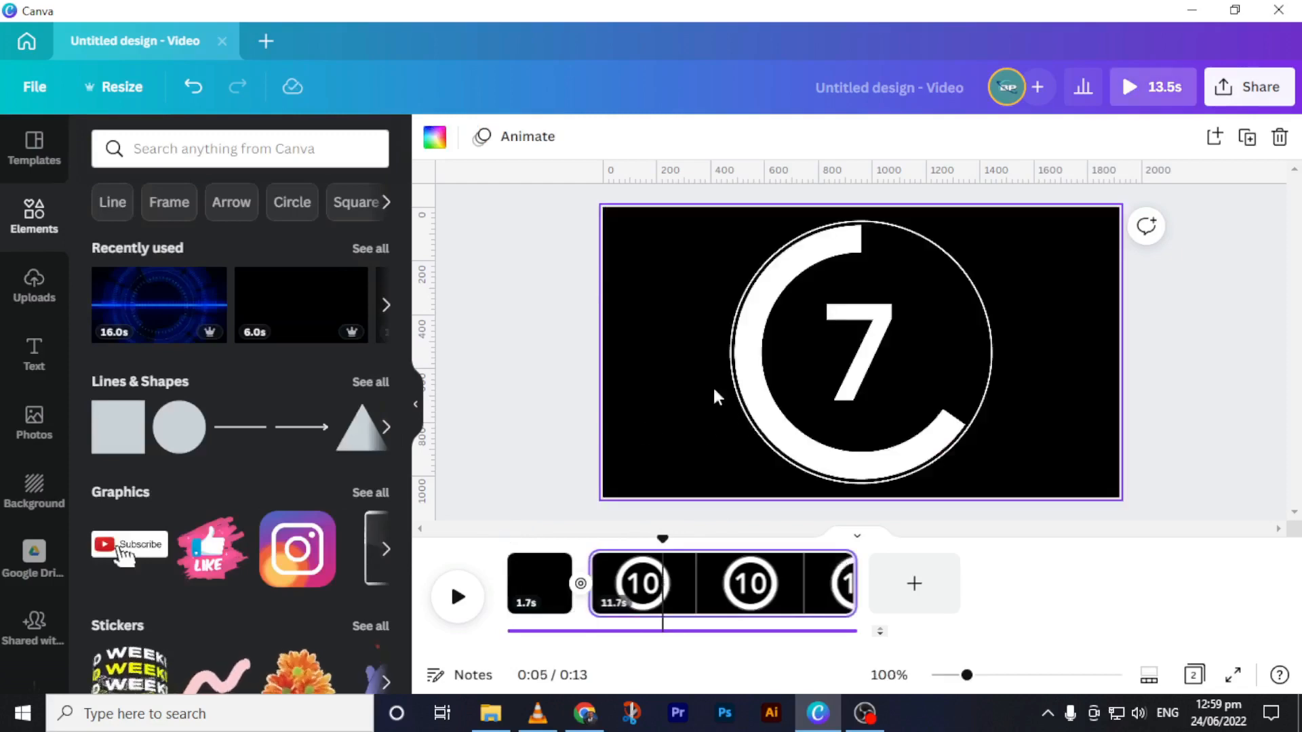
pyautogui.moveTo(663, 539); pyautogui.dragTo(503, 554)
pyautogui.click(662, 555)
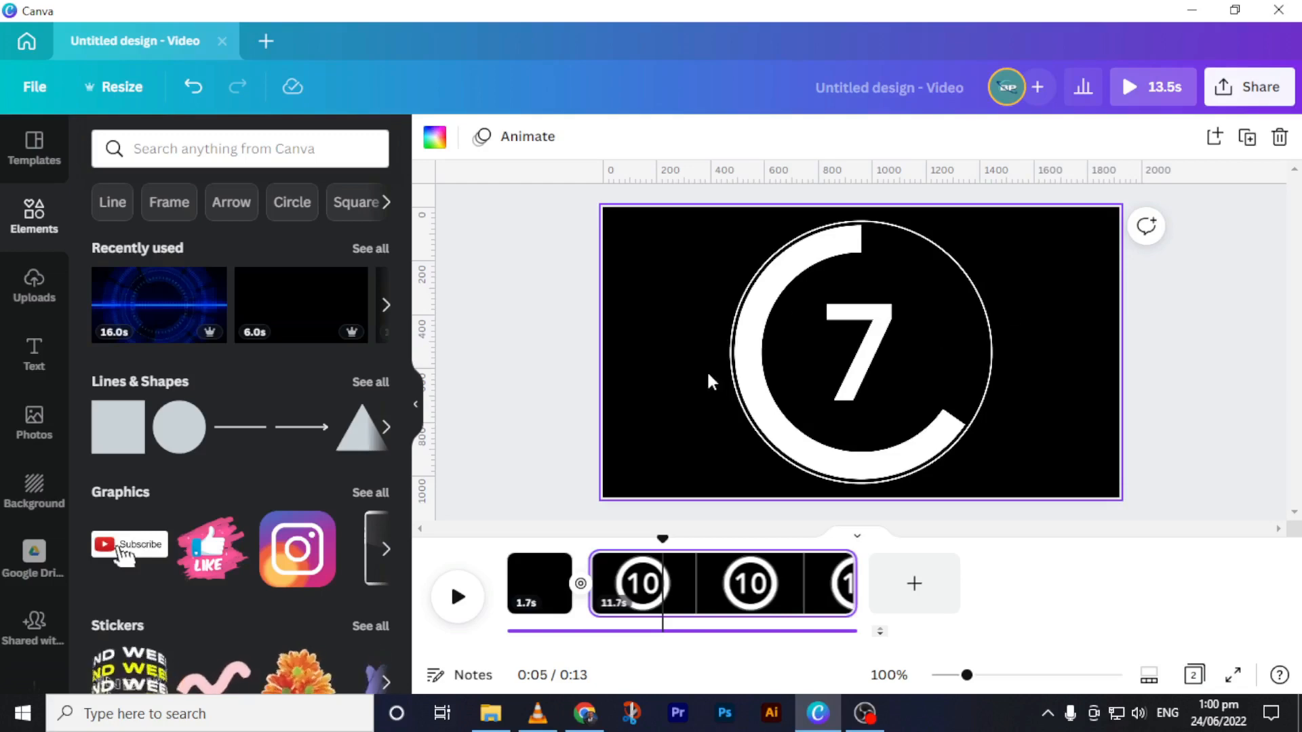
pyautogui.click(193, 150)
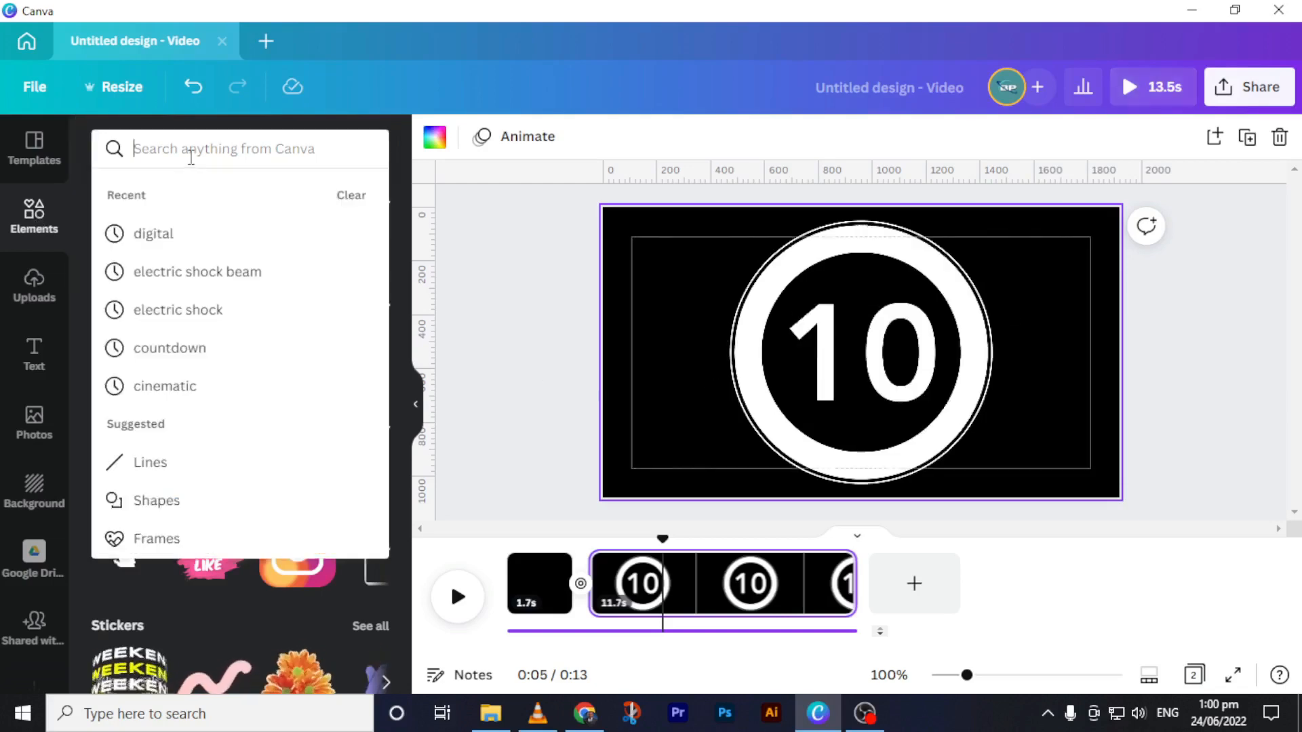
pyautogui.write('di')
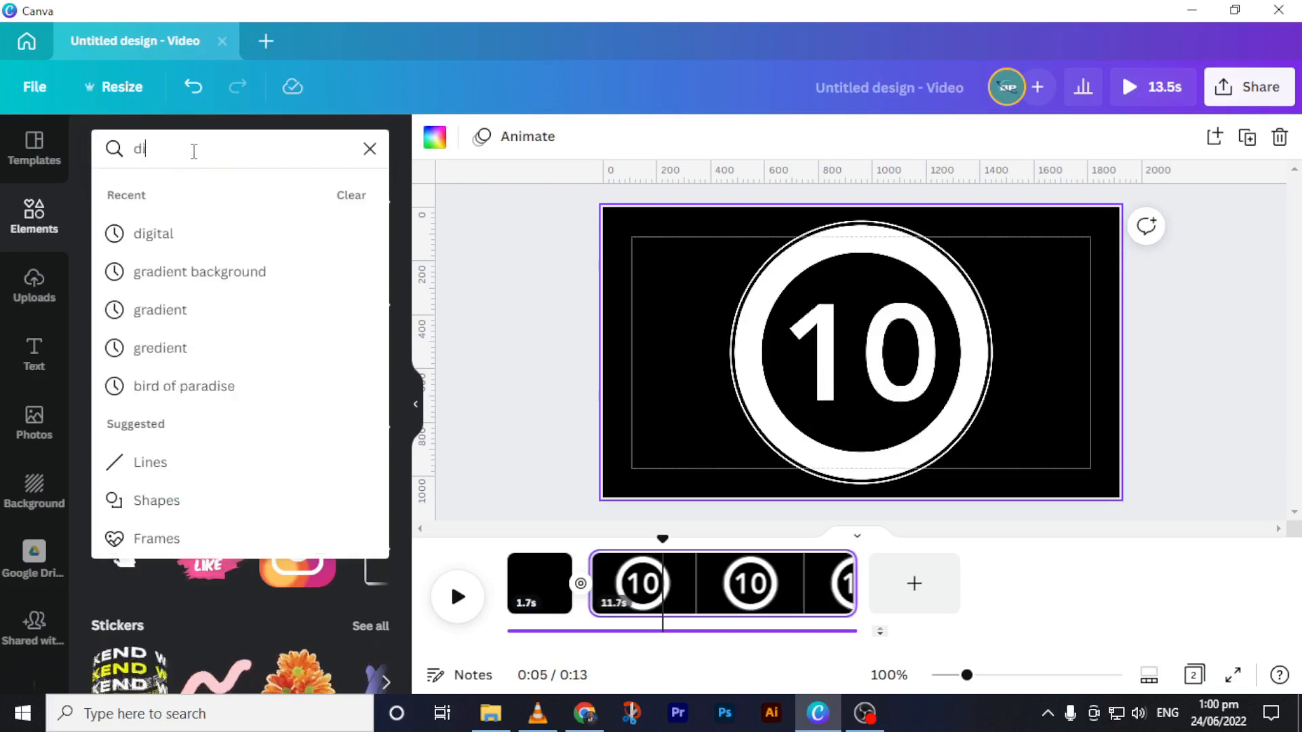
pyautogui.write('gital')
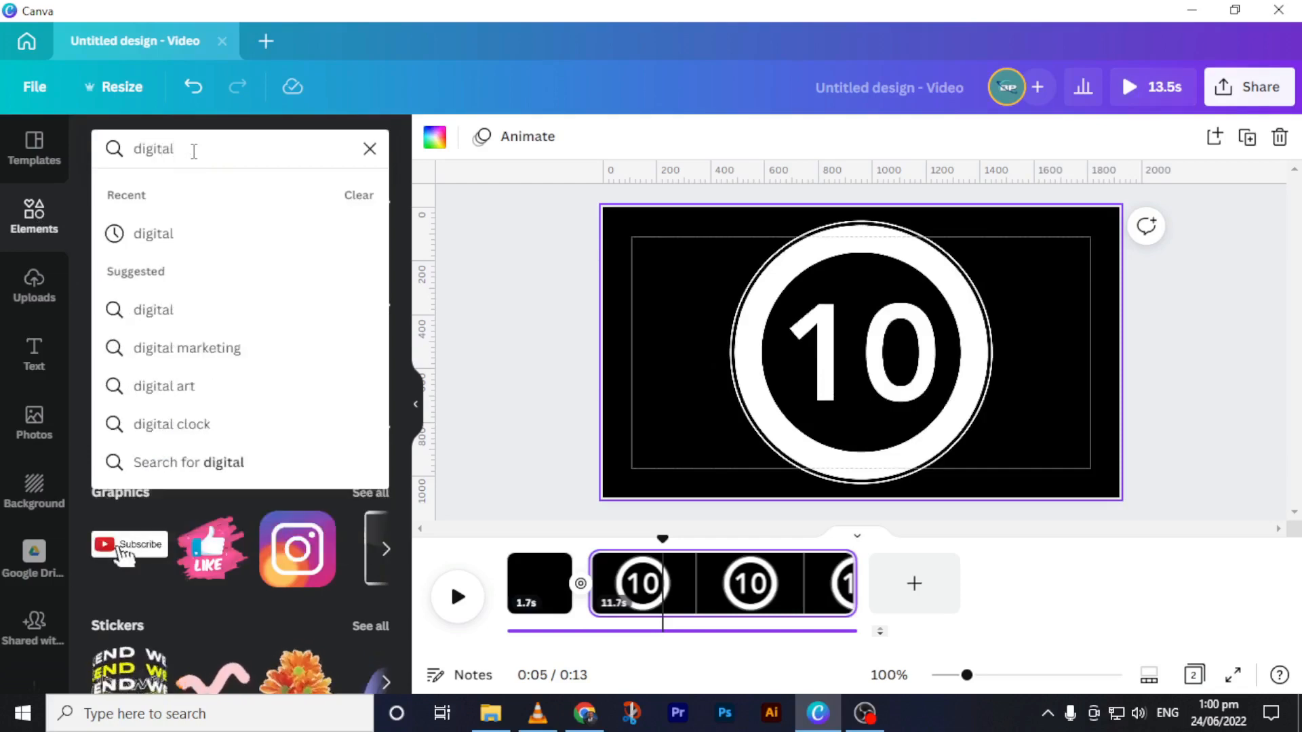
pyautogui.press('Return')
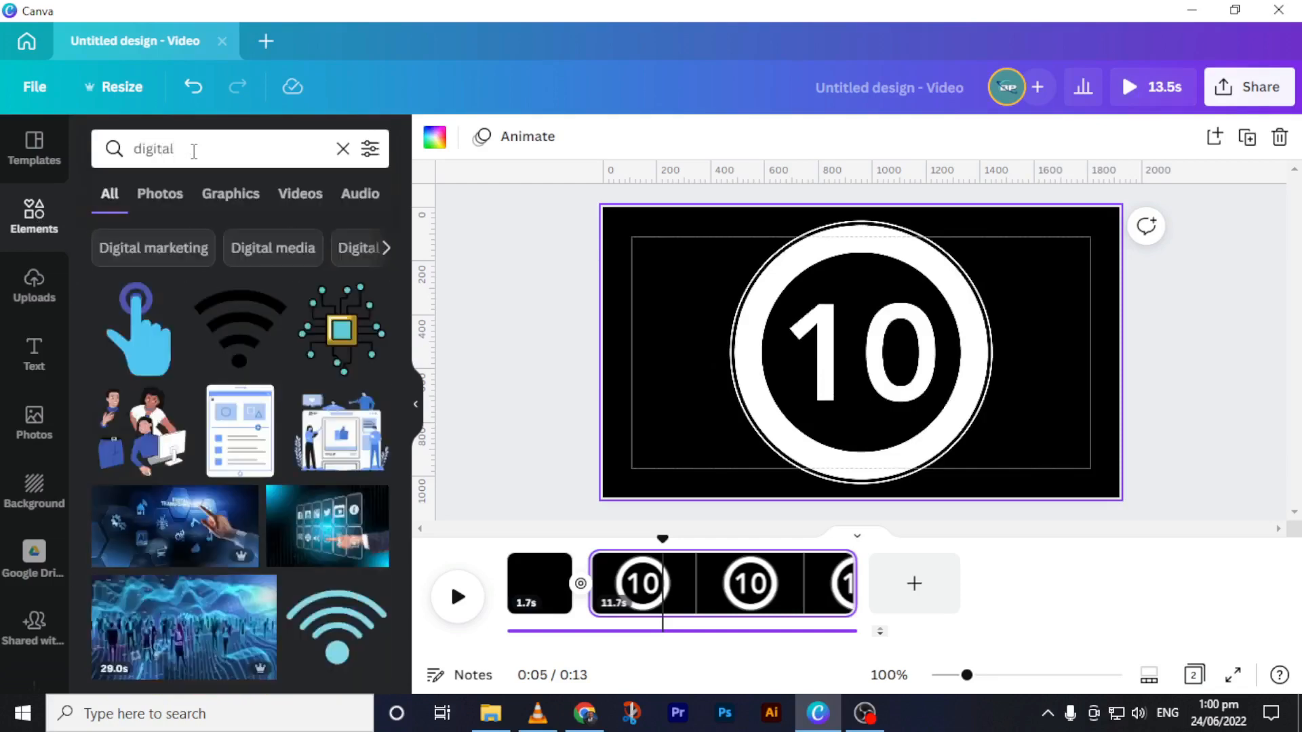
pyautogui.click(301, 194)
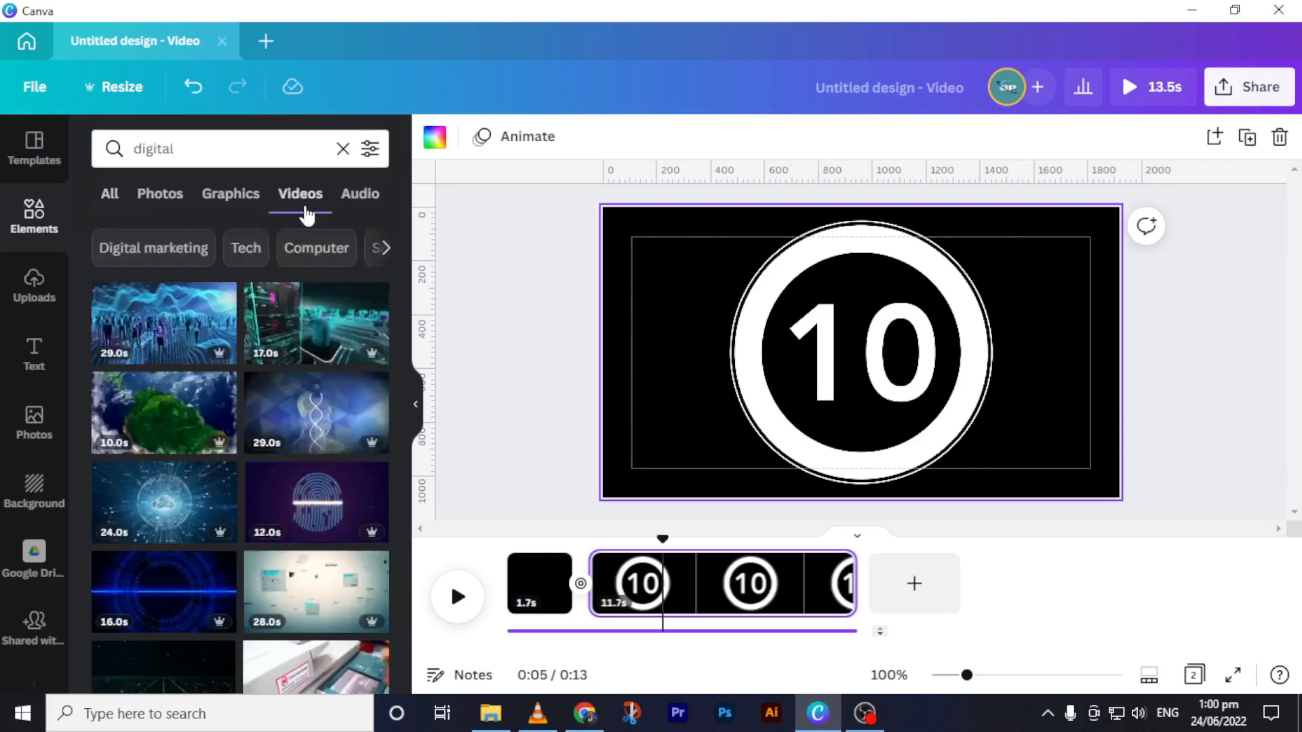
pyautogui.scroll(-5, 254, 366)
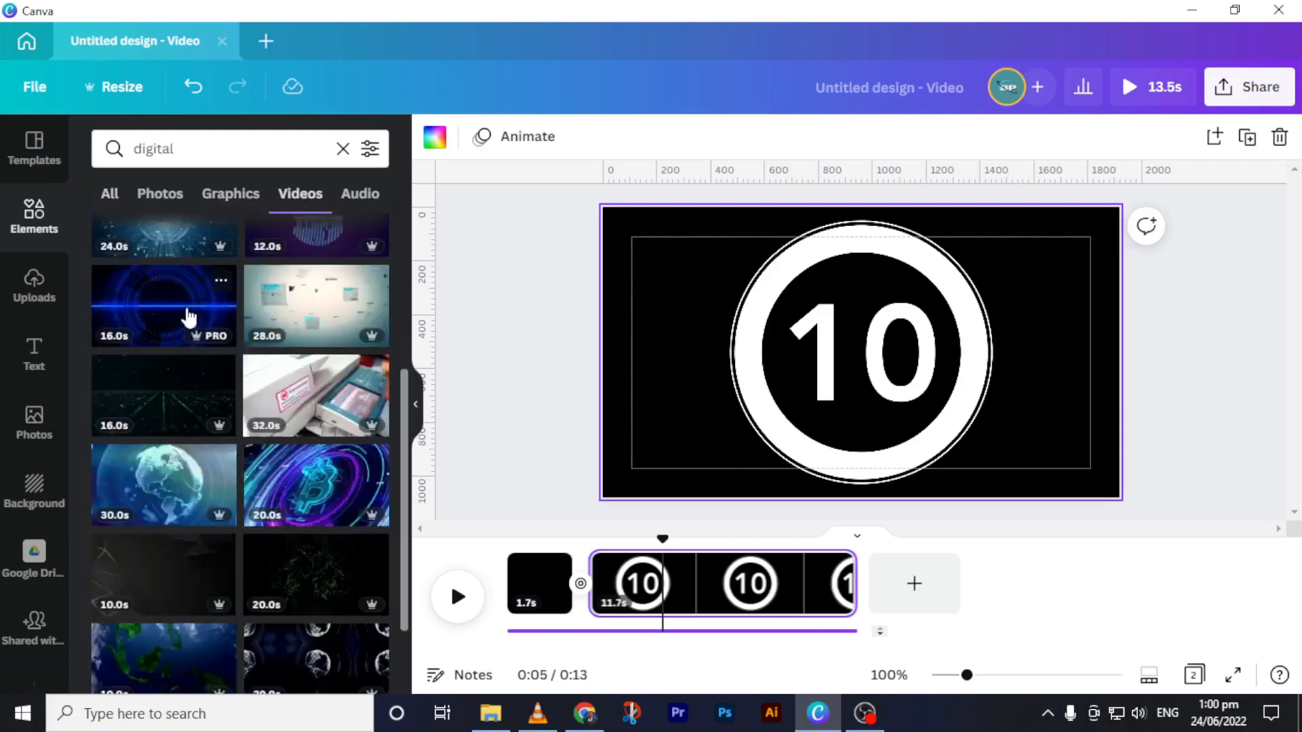
pyautogui.click(149, 309)
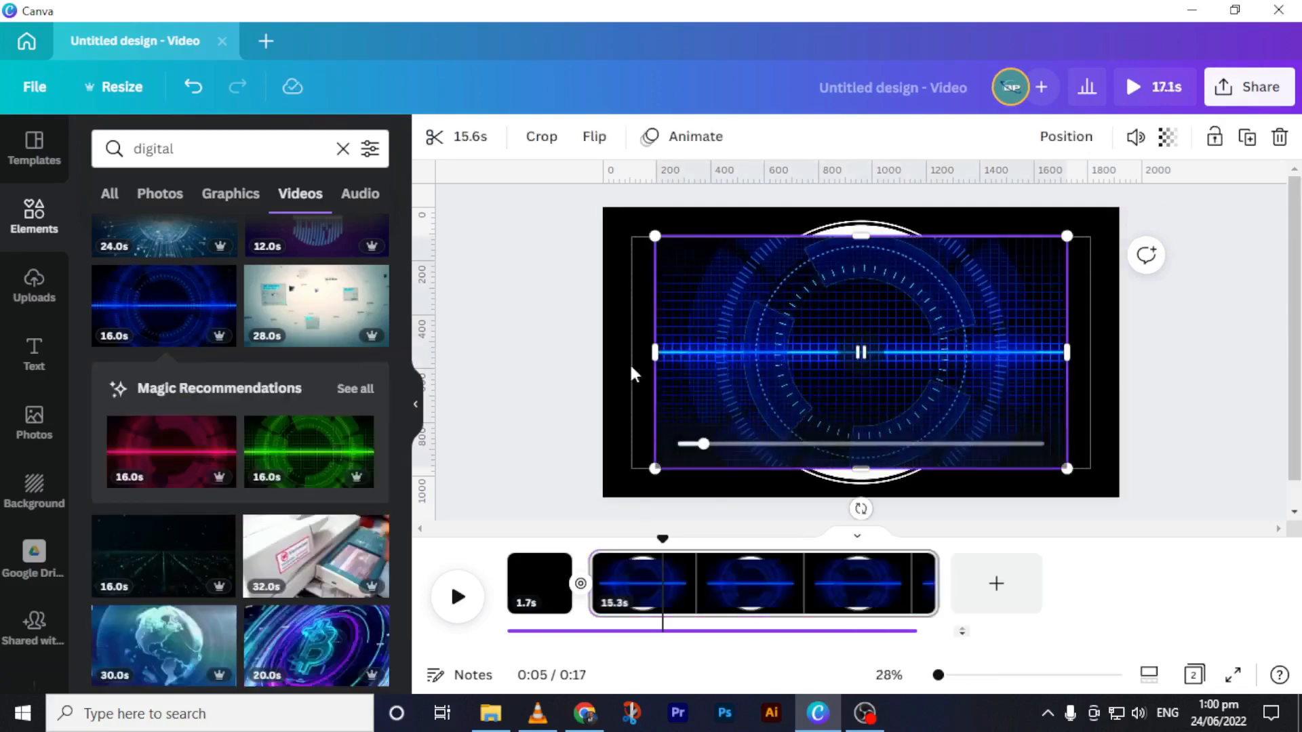
# - Detach the countdown video from the background of the second page
pyautogui.click(621, 368)
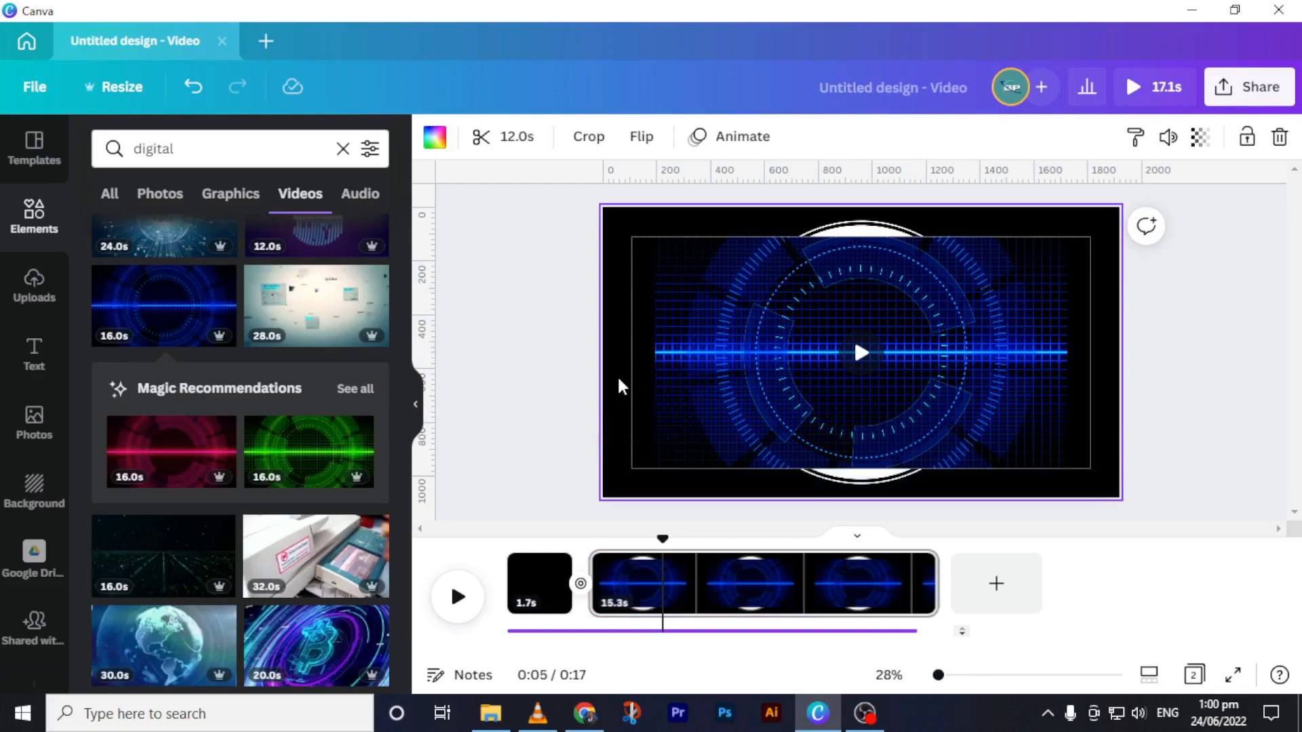
pyautogui.click(700, 366)
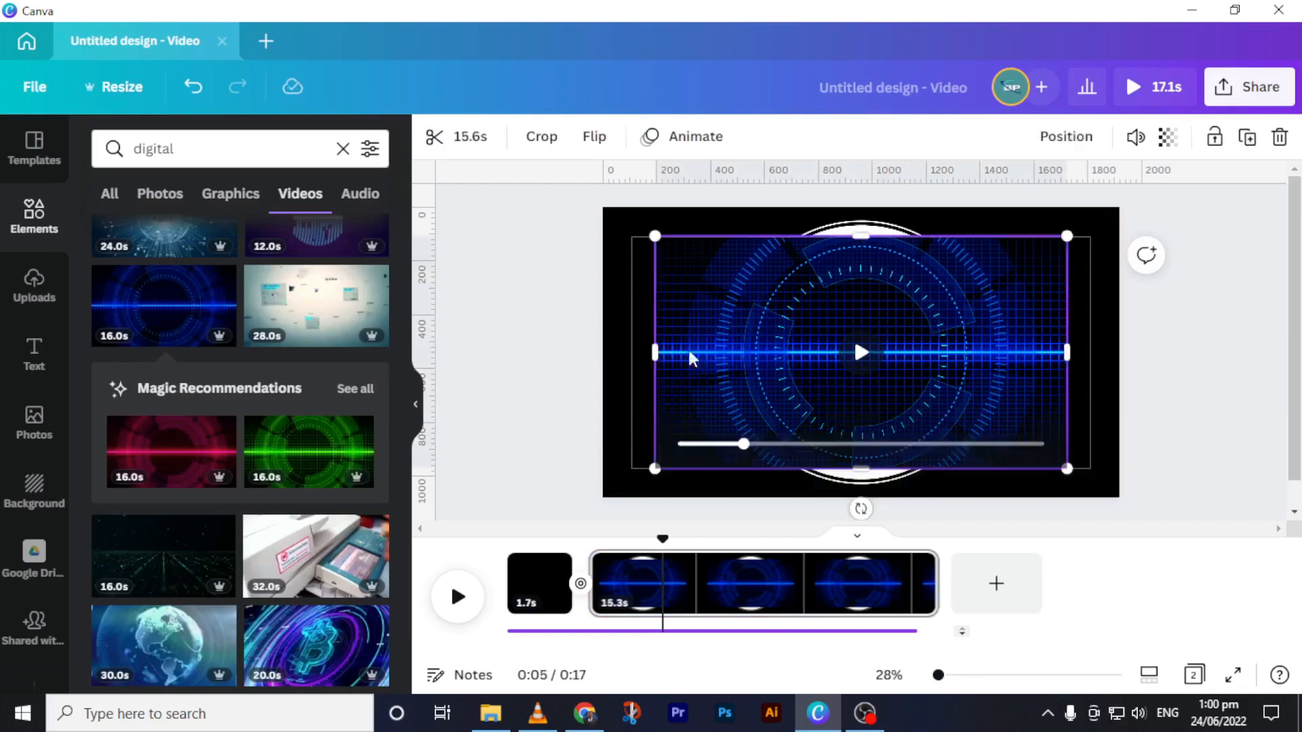
pyautogui.click(615, 331)
pyautogui.click(670, 338)
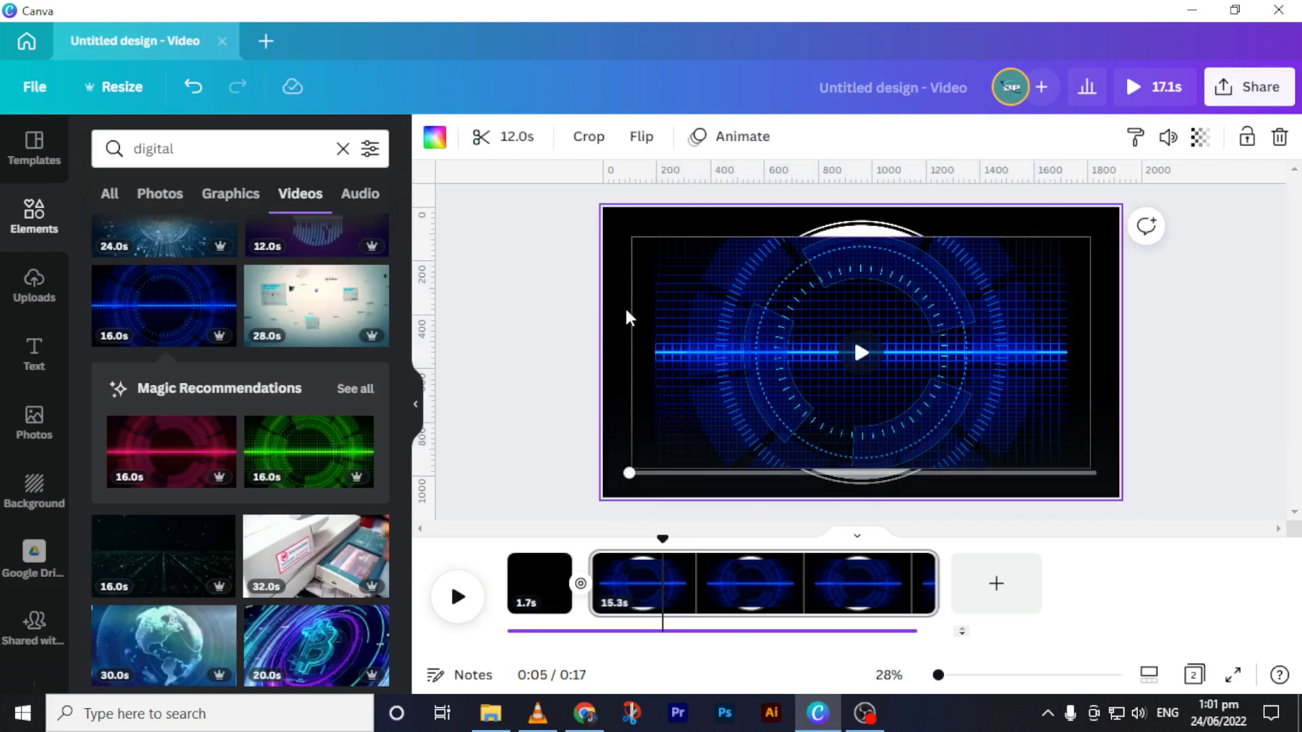
pyautogui.click(629, 308)
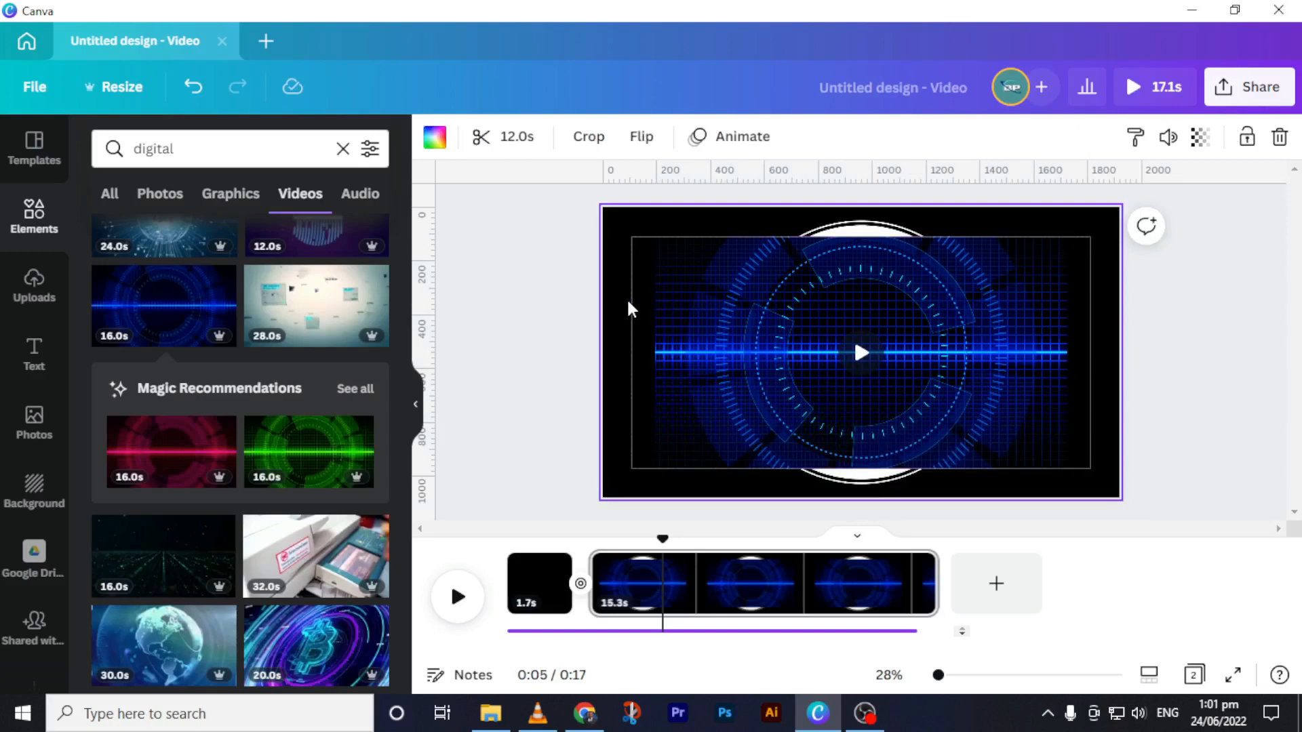
pyautogui.rightClick(629, 308)
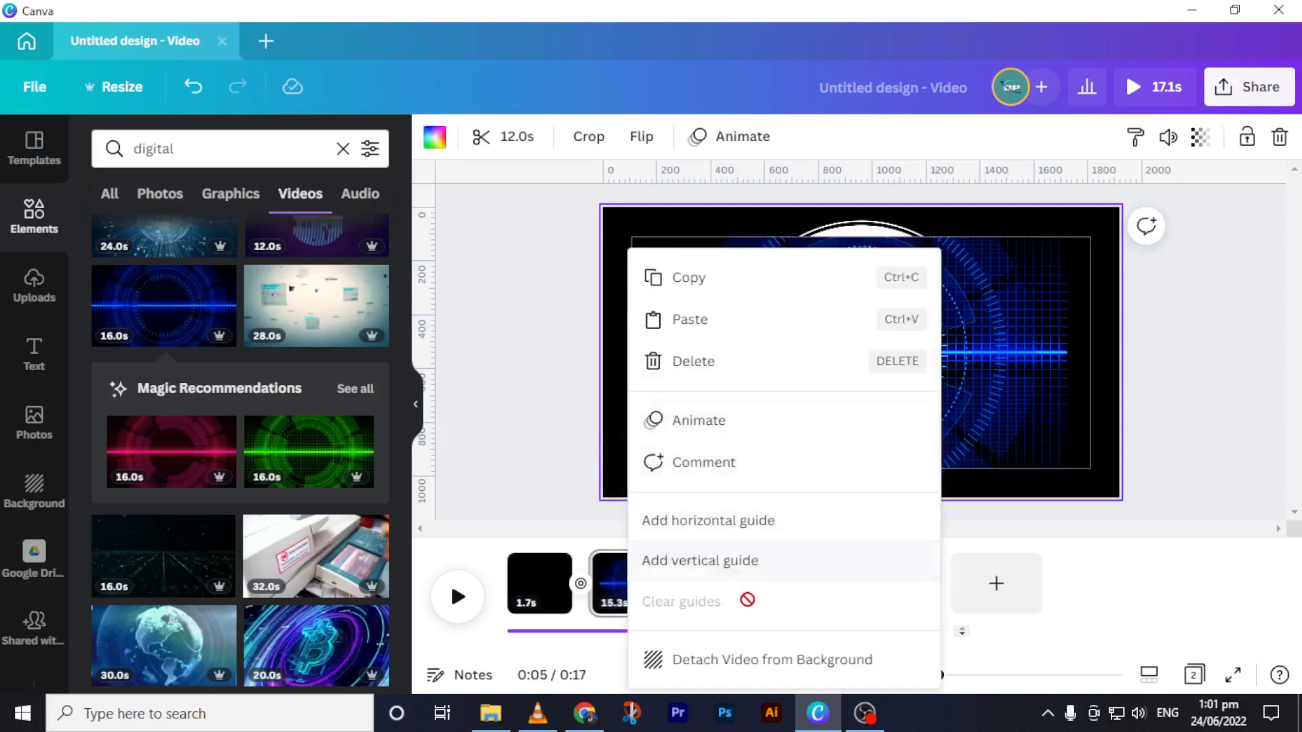
pyautogui.click(734, 664)
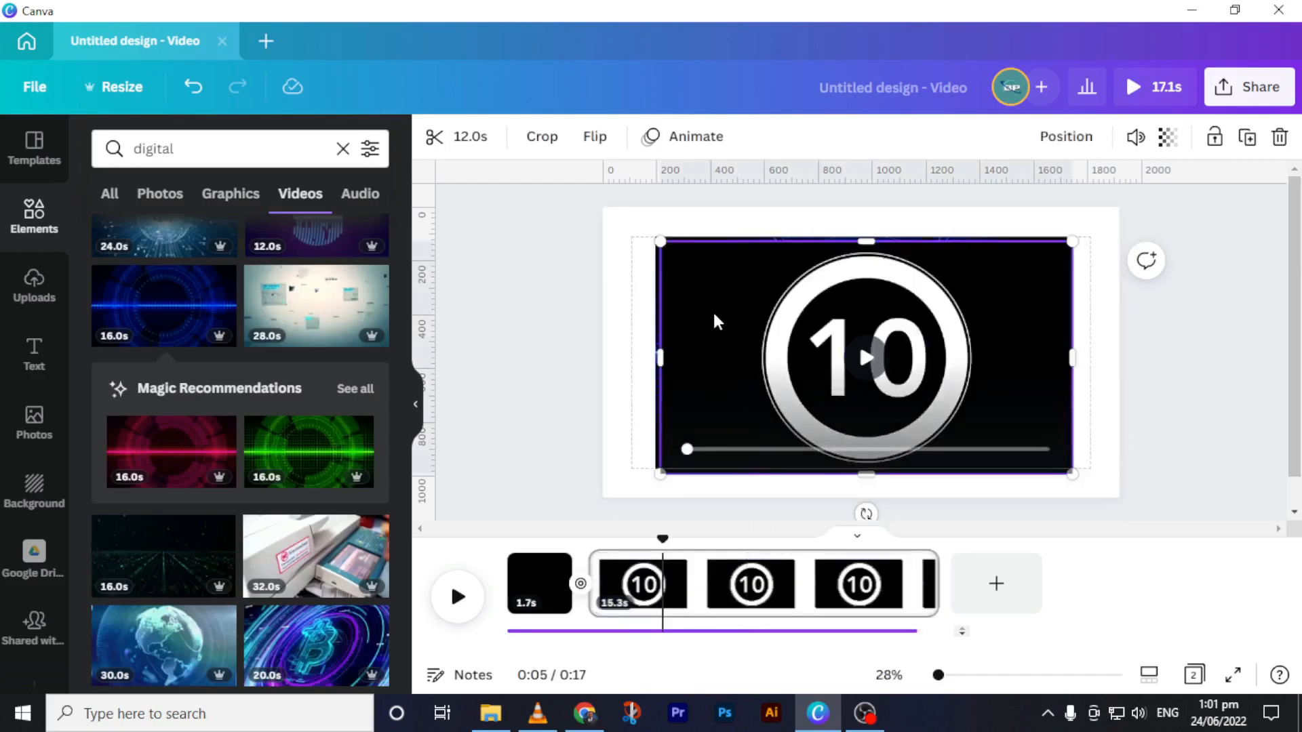
# - Move the detached countdown video aside and set the blue digital clip as the page background
pyautogui.moveTo(714, 314); pyautogui.dragTo(829, 322)
pyautogui.click(688, 318)
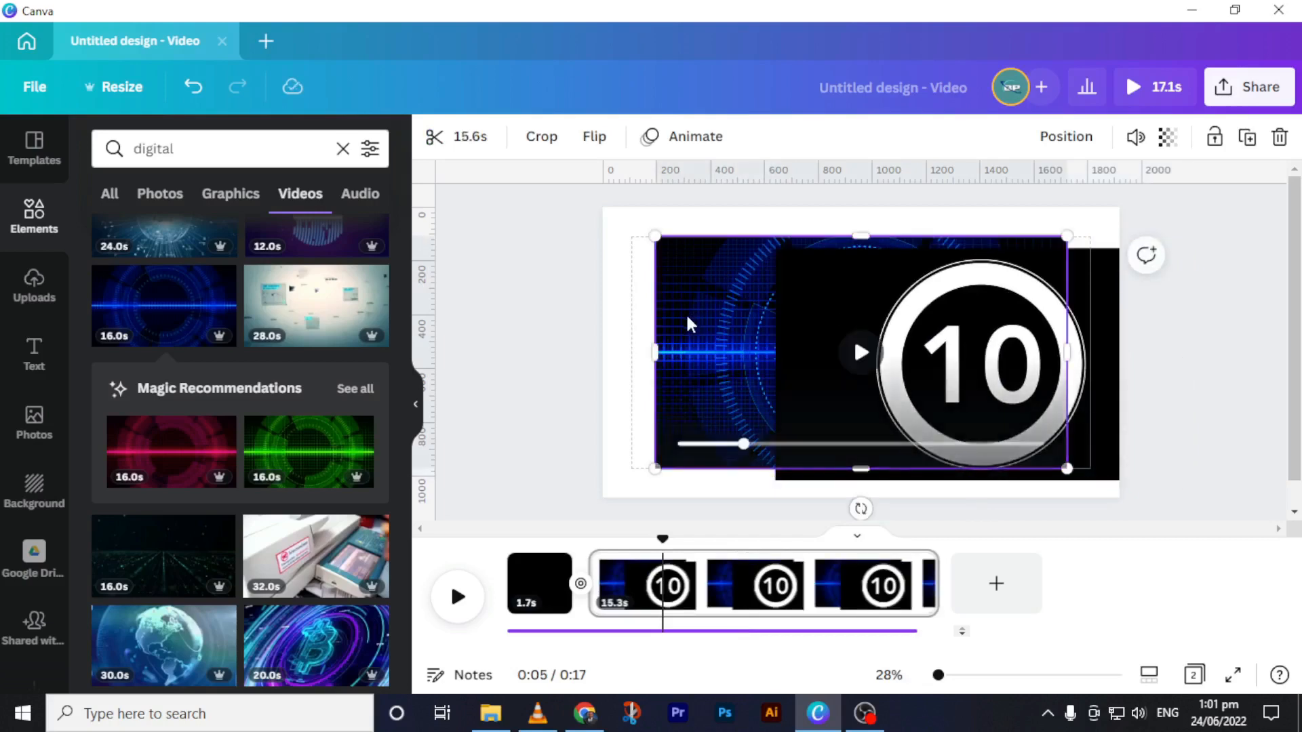
pyautogui.rightClick(686, 322)
pyautogui.click(767, 662)
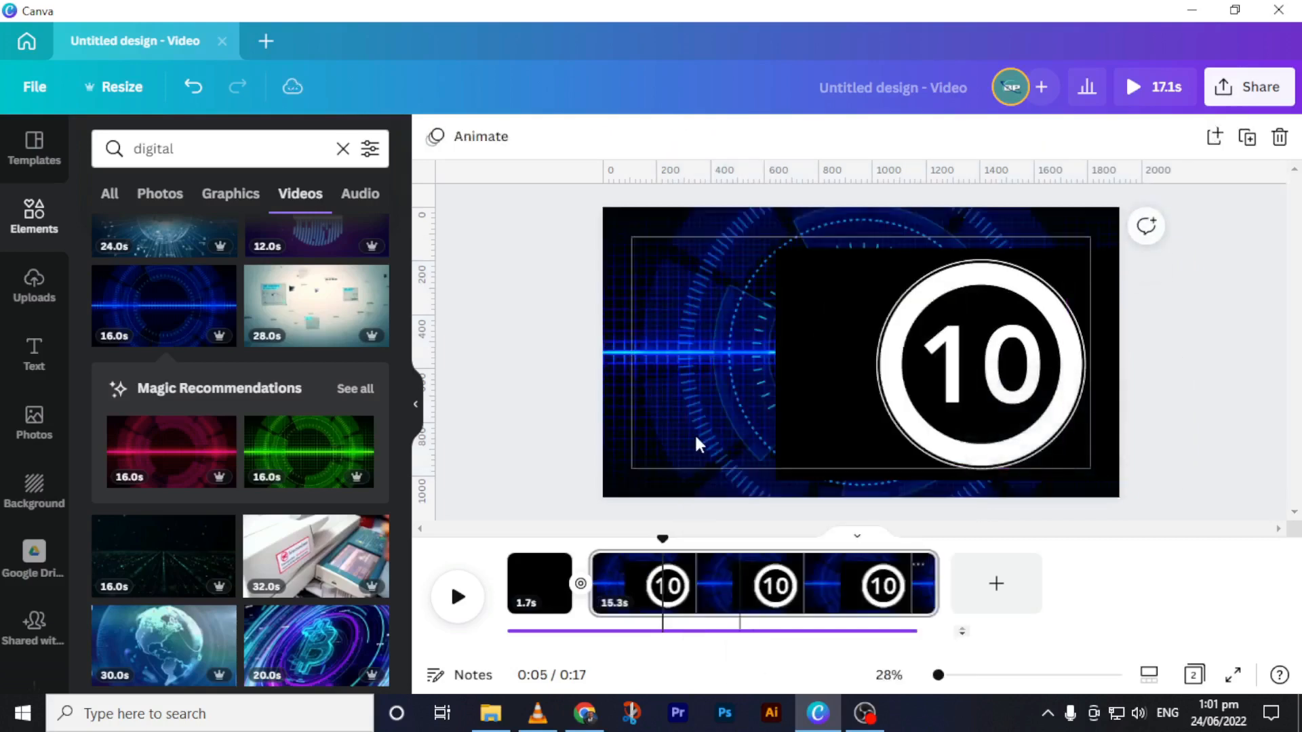
# - Move and enlarge the countdown video to cover the whole page, and align it to the page's middle
pyautogui.click(680, 401)
pyautogui.moveTo(814, 415); pyautogui.dragTo(674, 392)
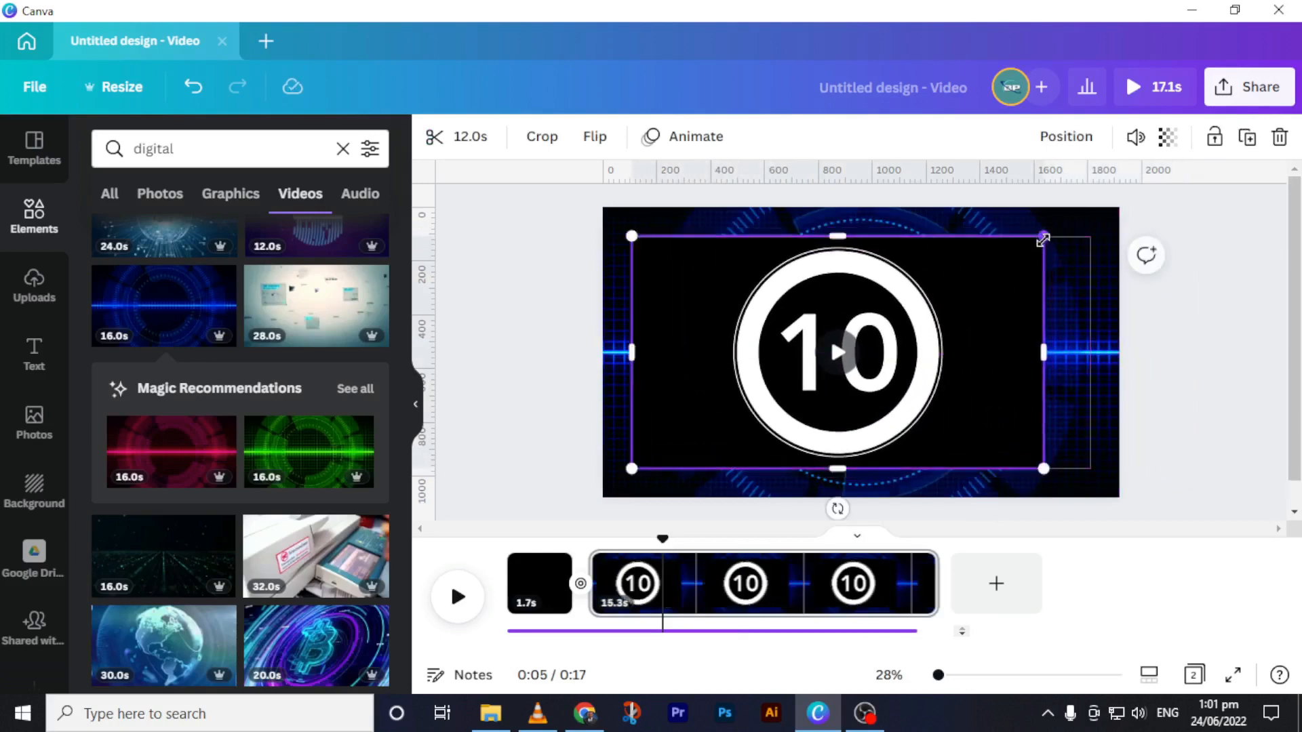
pyautogui.moveTo(1046, 236); pyautogui.dragTo(1090, 210)
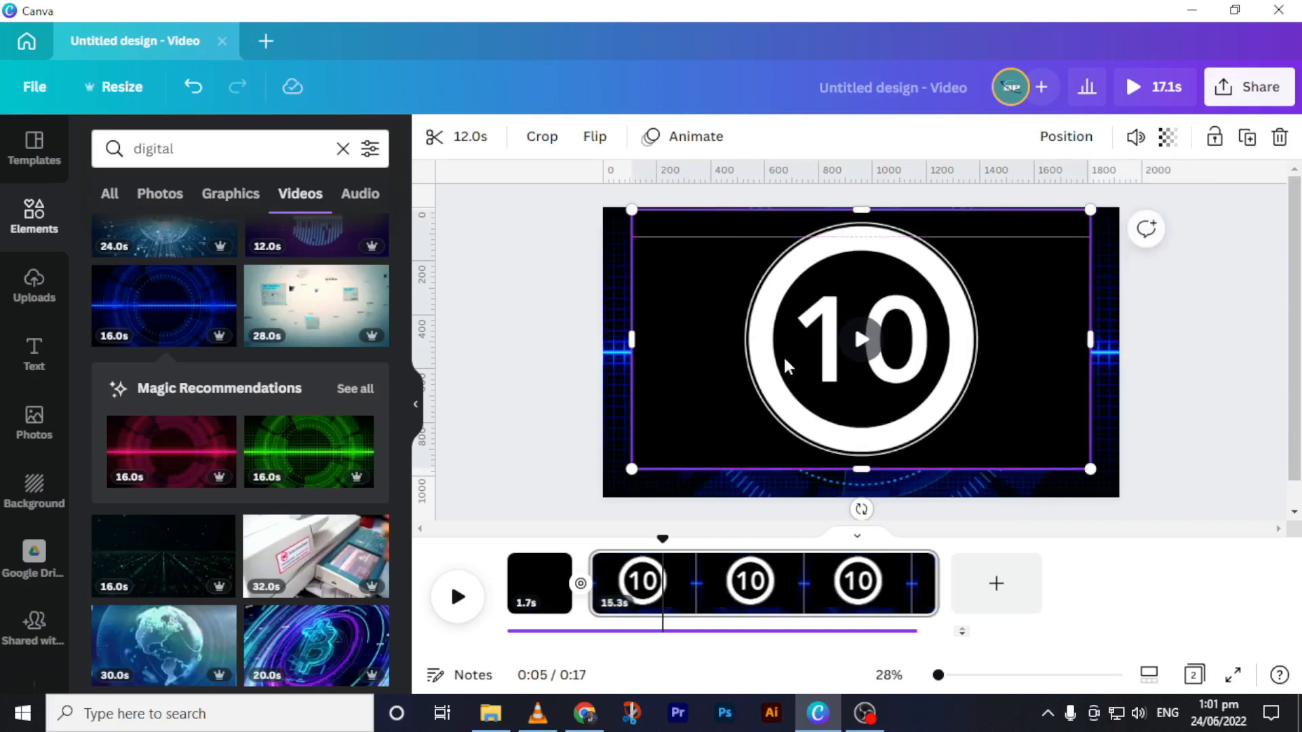
pyautogui.moveTo(631, 470); pyautogui.dragTo(603, 486)
pyautogui.moveTo(1091, 486)
pyautogui.mouseDown()
pyautogui.moveTo(1128, 493)
pyautogui.moveTo(1114, 495)
pyautogui.mouseUp()
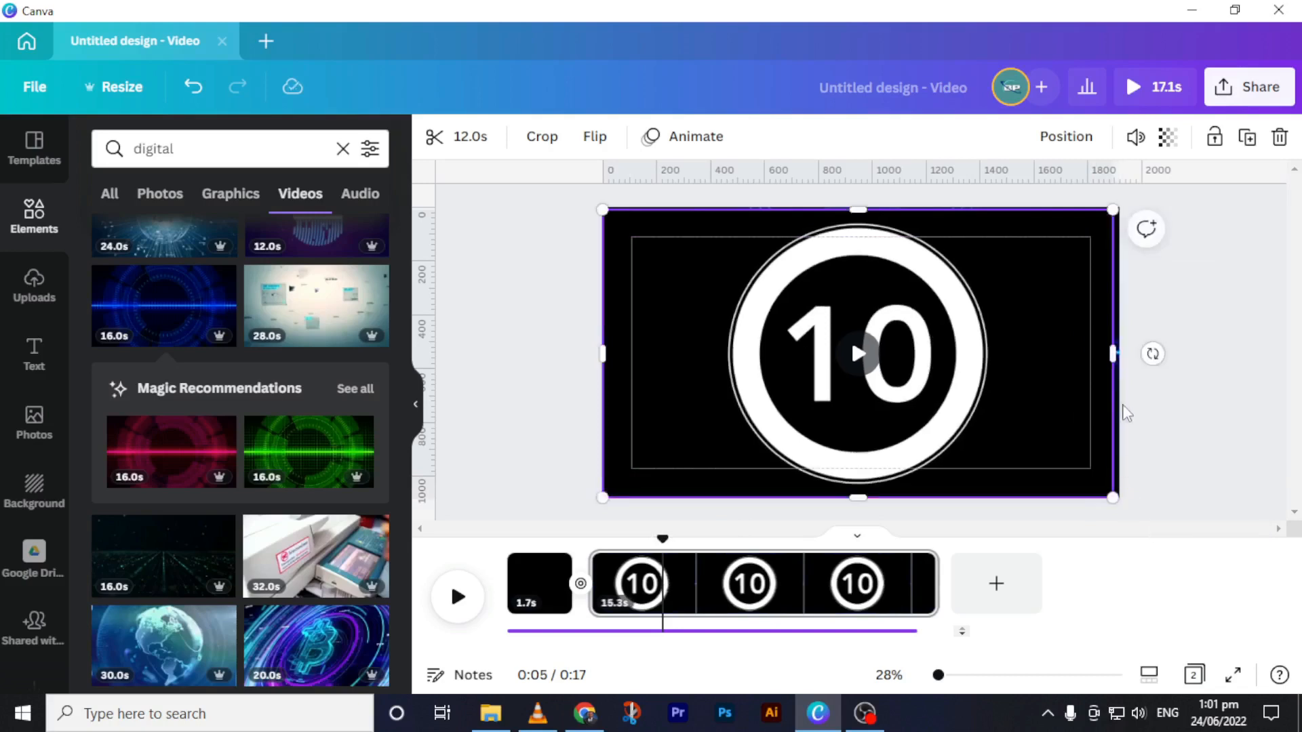
pyautogui.moveTo(1116, 353); pyautogui.dragTo(1119, 353)
pyautogui.click(1066, 136)
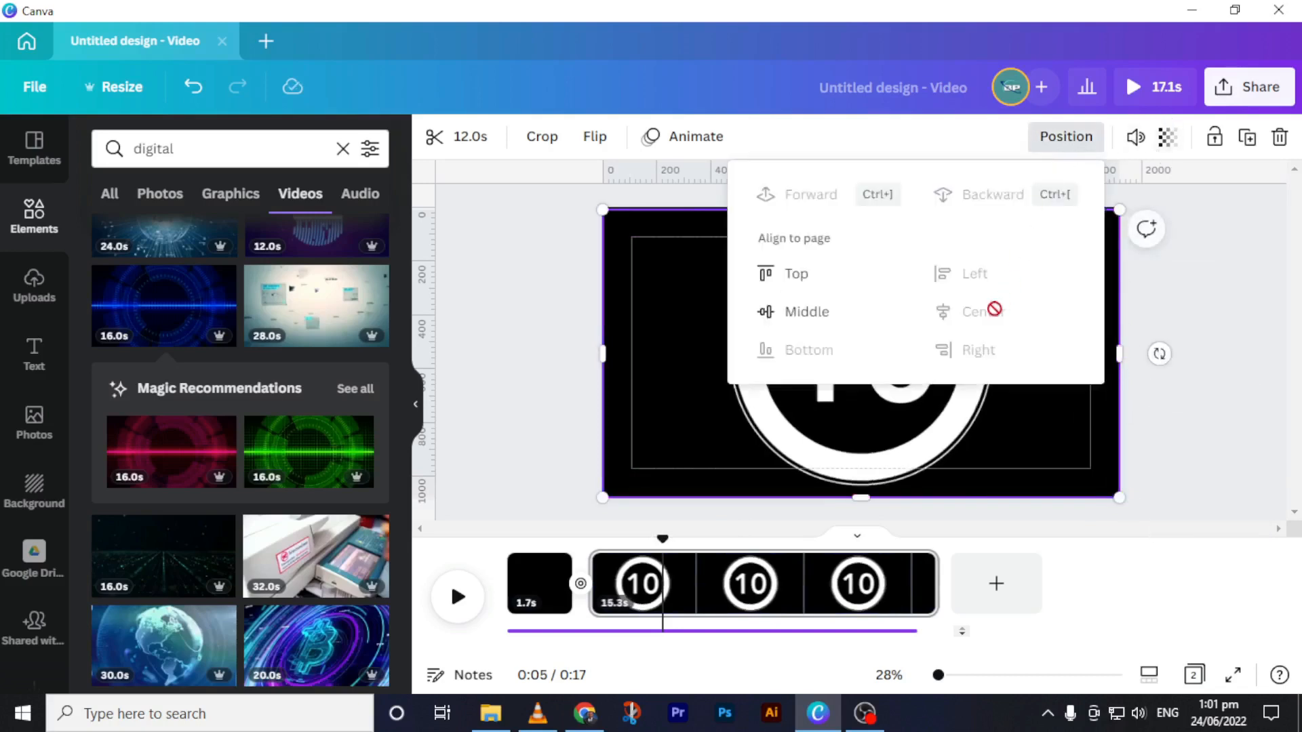
pyautogui.click(807, 312)
pyautogui.click(655, 358)
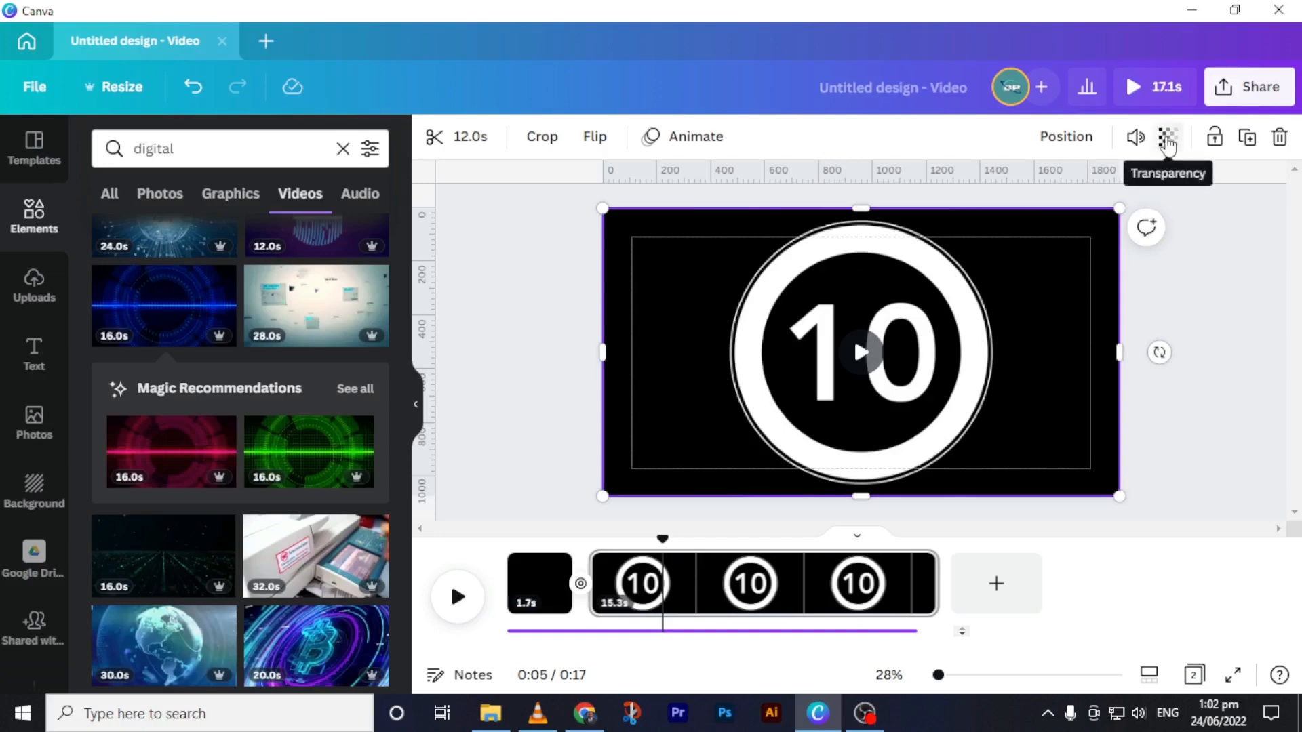
# - Set the countdown video's transparency to 50 and return the playhead to the start of the timeline
pyautogui.click(1167, 139)
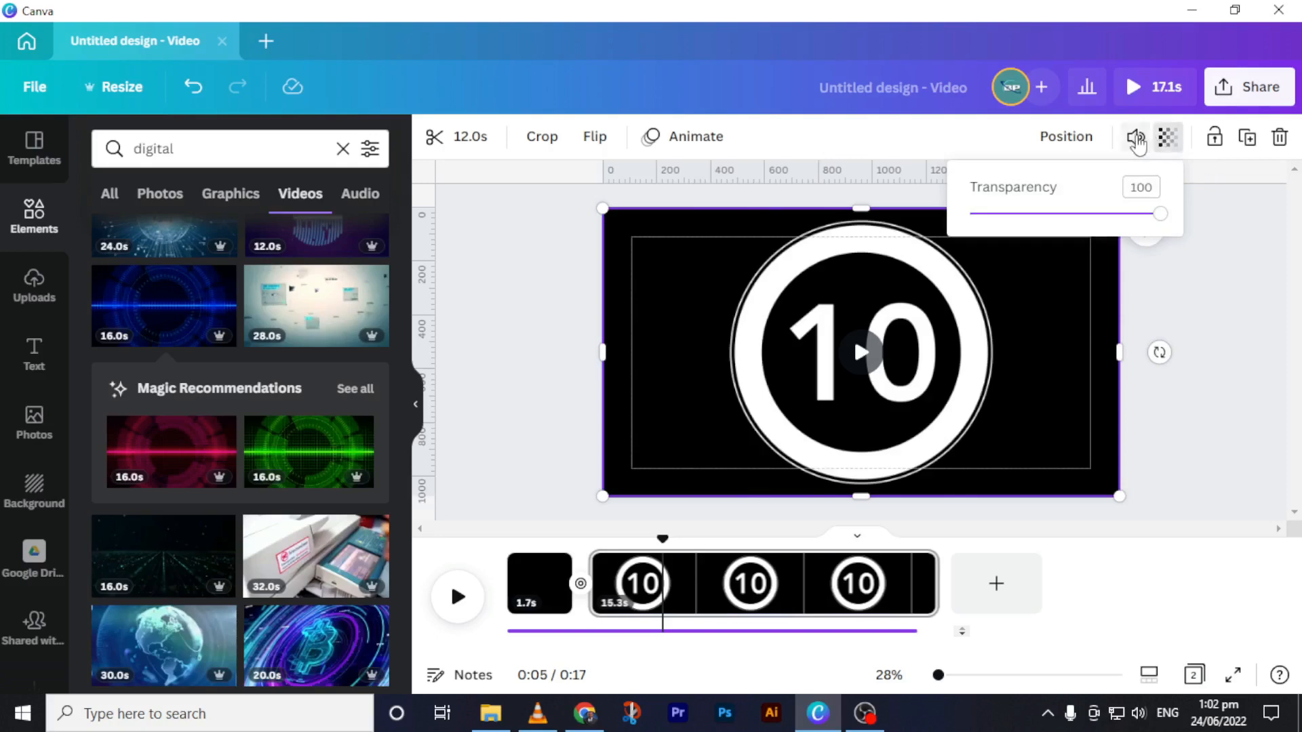
pyautogui.click(1136, 137)
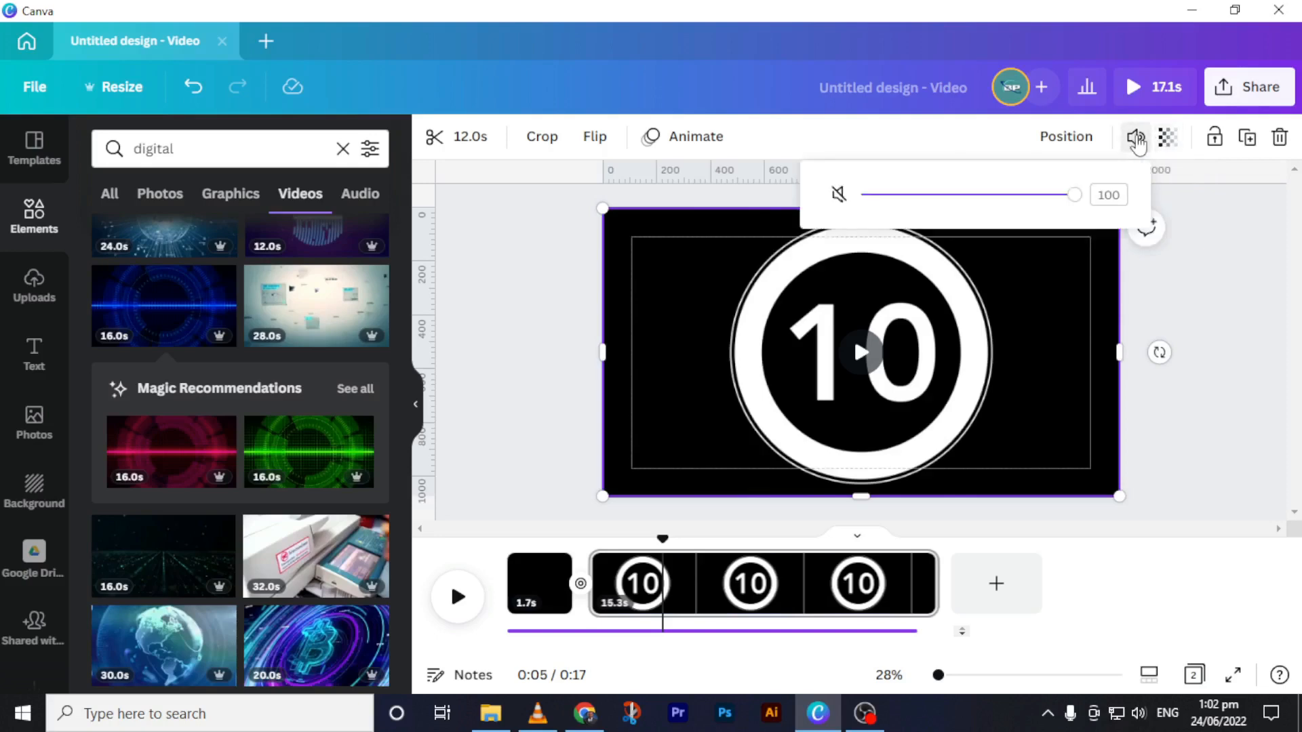
pyautogui.click(1066, 137)
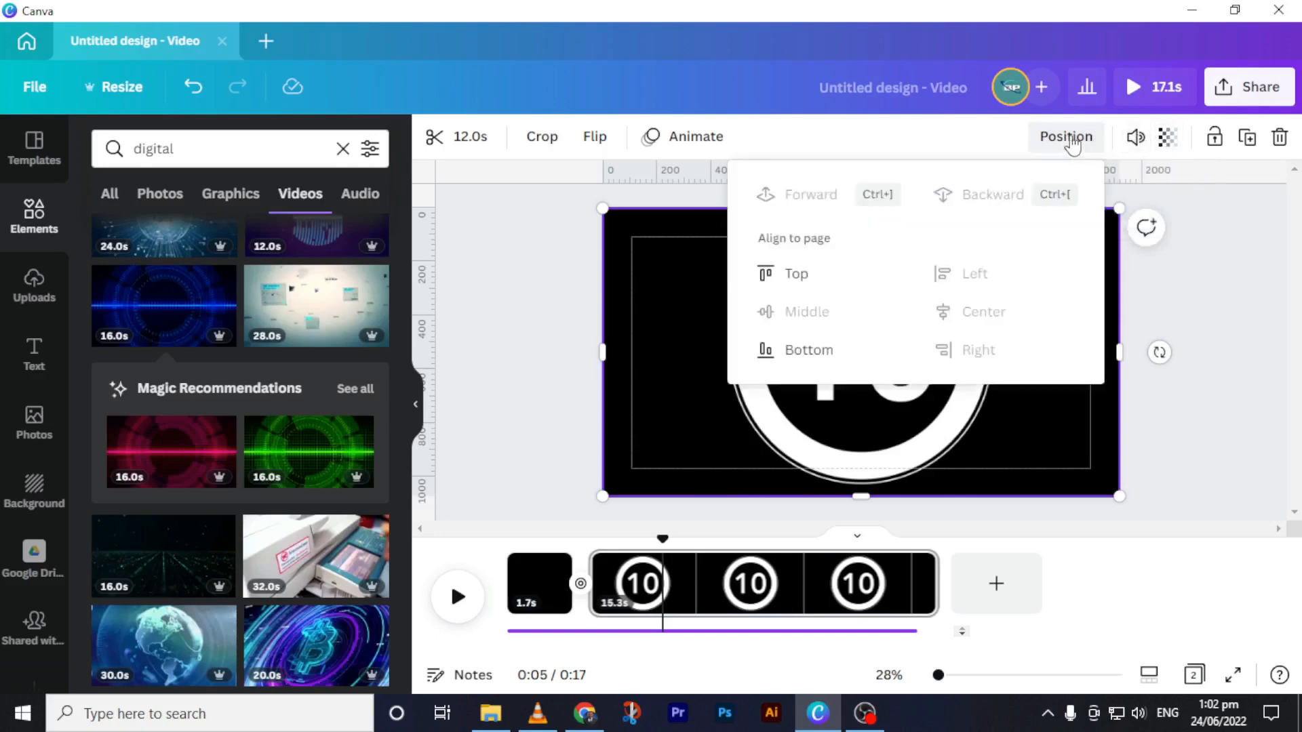
pyautogui.click(1135, 137)
pyautogui.click(1163, 137)
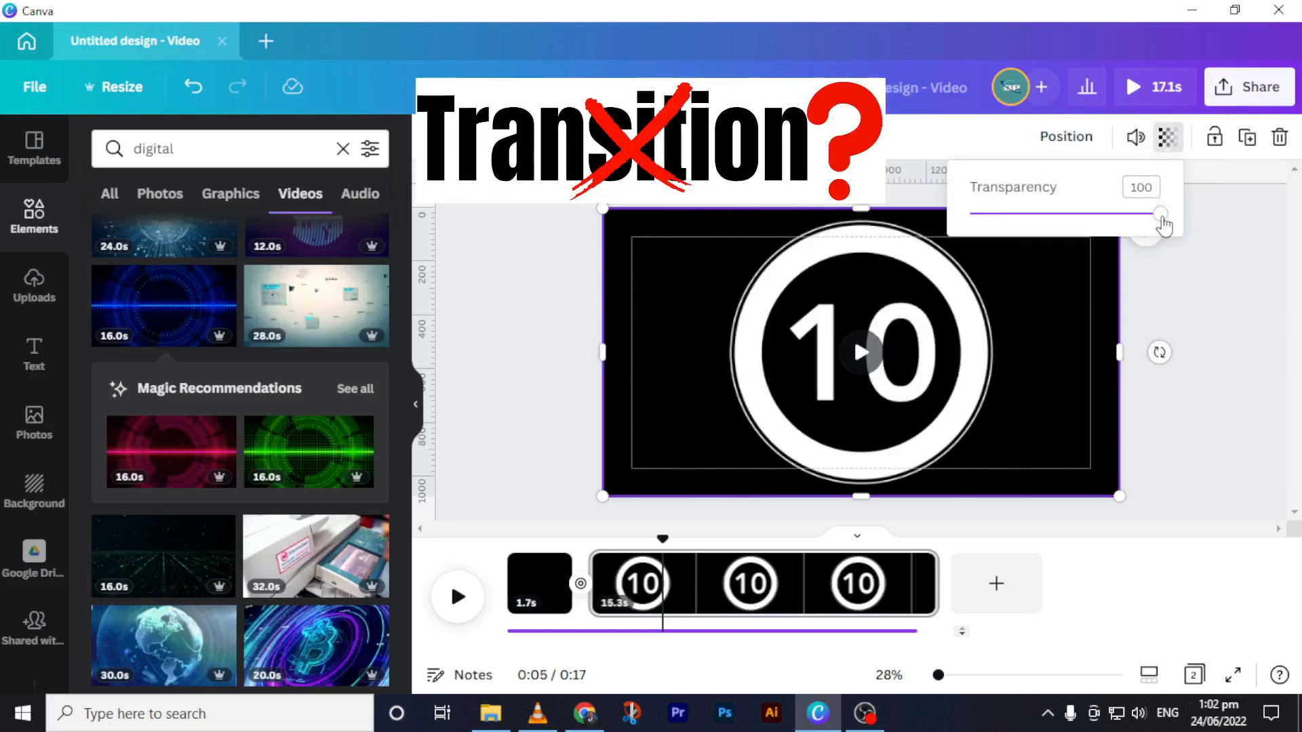
pyautogui.moveTo(1162, 216); pyautogui.dragTo(1066, 216)
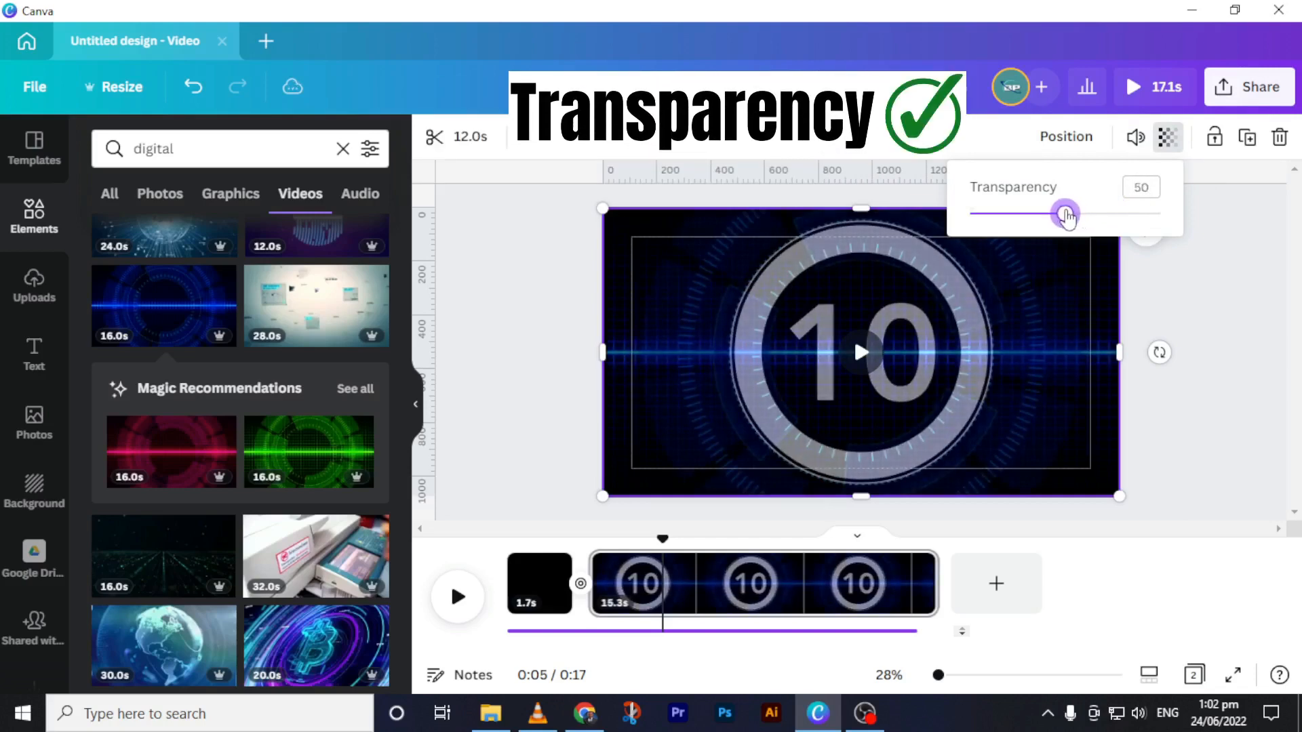
pyautogui.click(1026, 319)
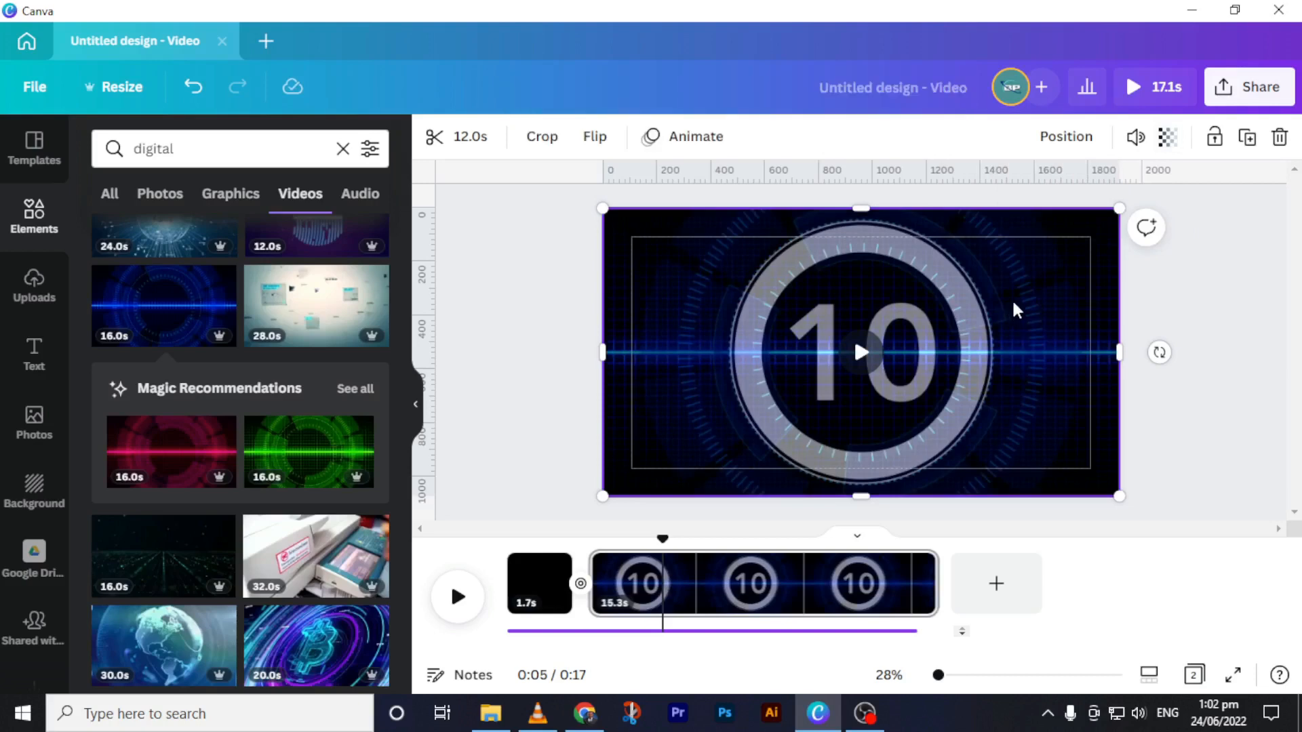
pyautogui.moveTo(664, 543); pyautogui.dragTo(512, 539)
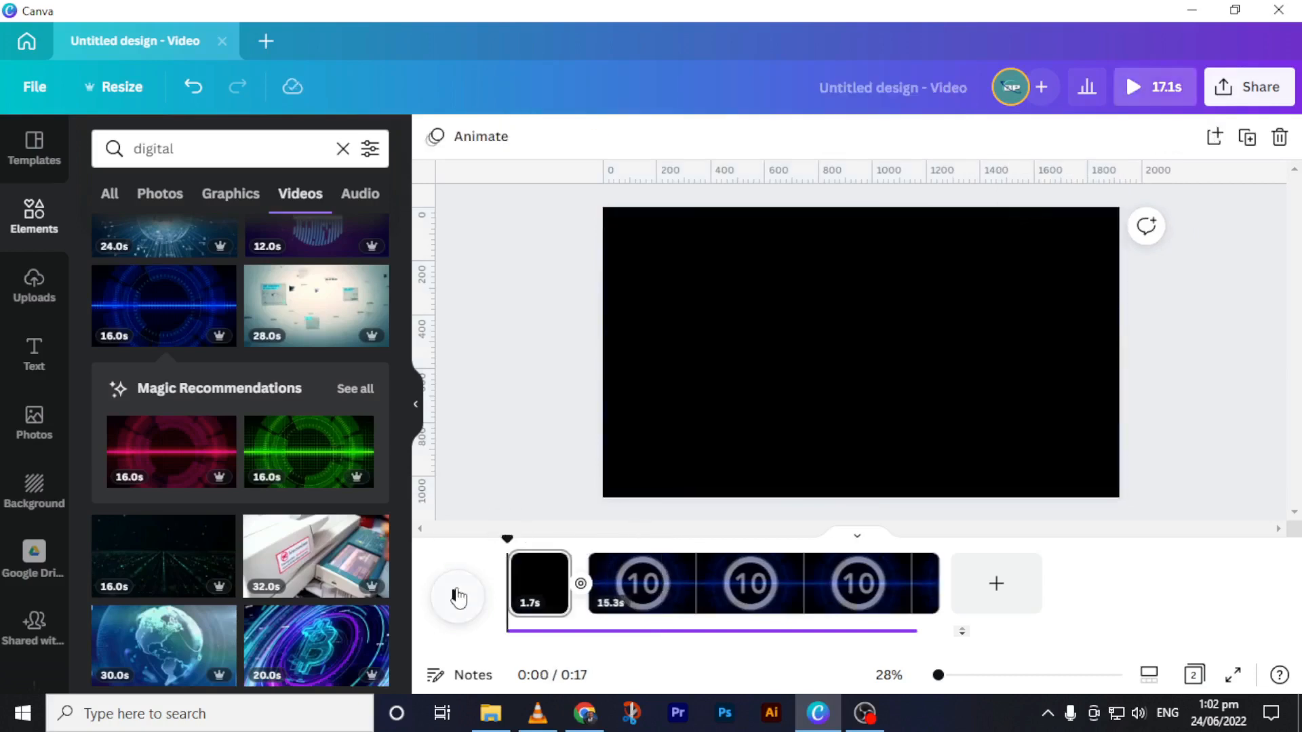
# - Play the video, move the second page's countdown aside, and trim the digital background clip to 12 seconds
pyautogui.click(458, 597)
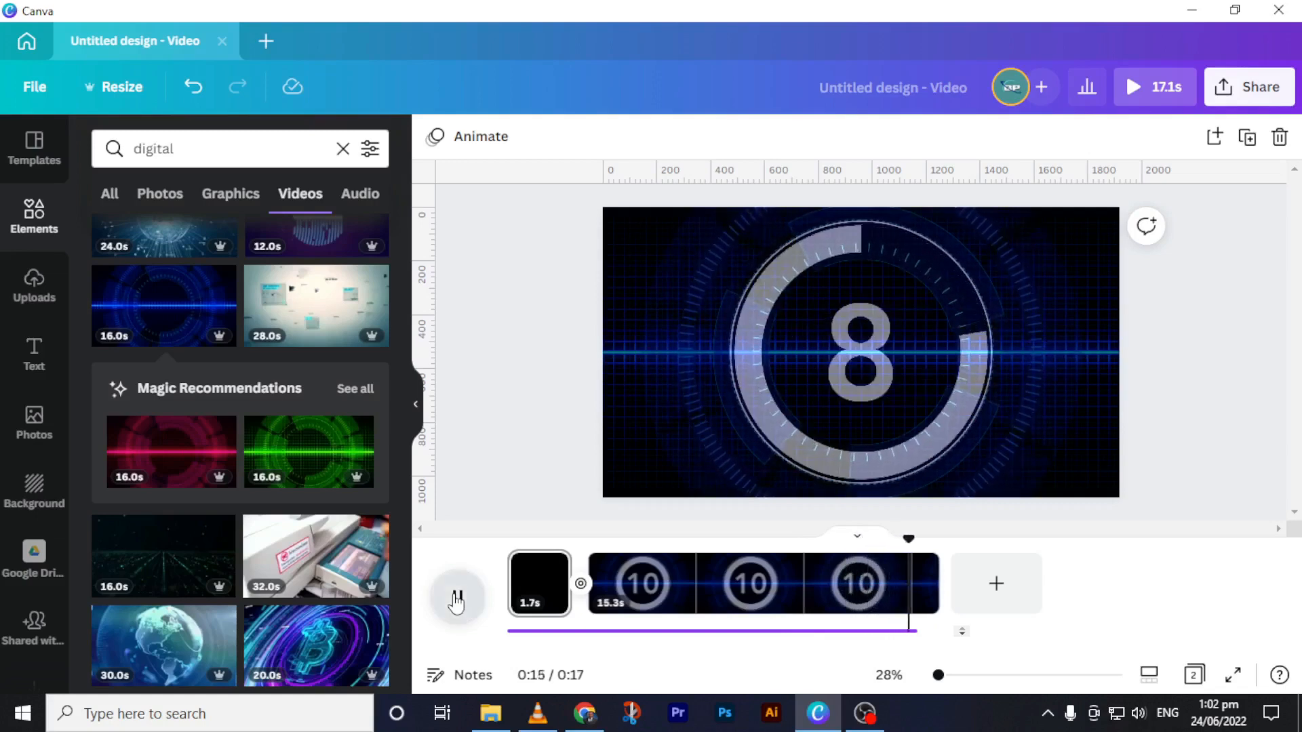
pyautogui.click(455, 598)
pyautogui.click(697, 466)
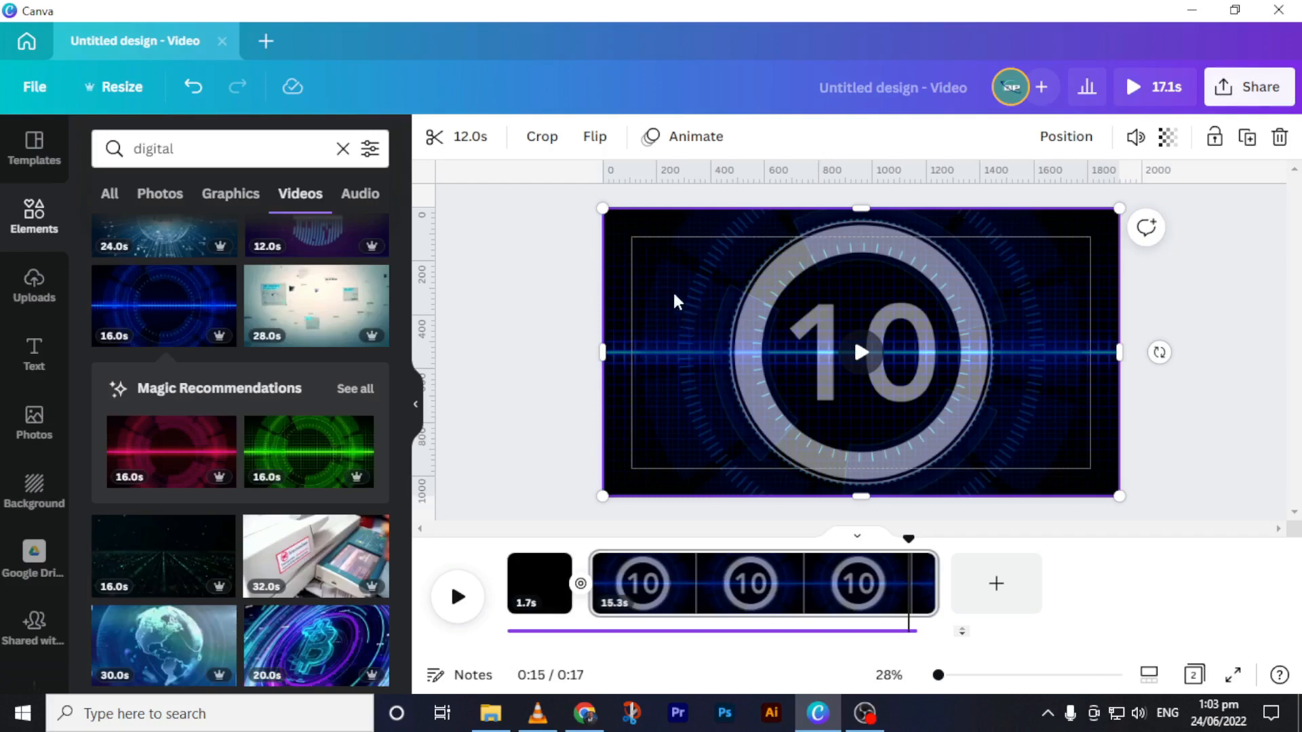
pyautogui.moveTo(671, 293); pyautogui.dragTo(780, 258)
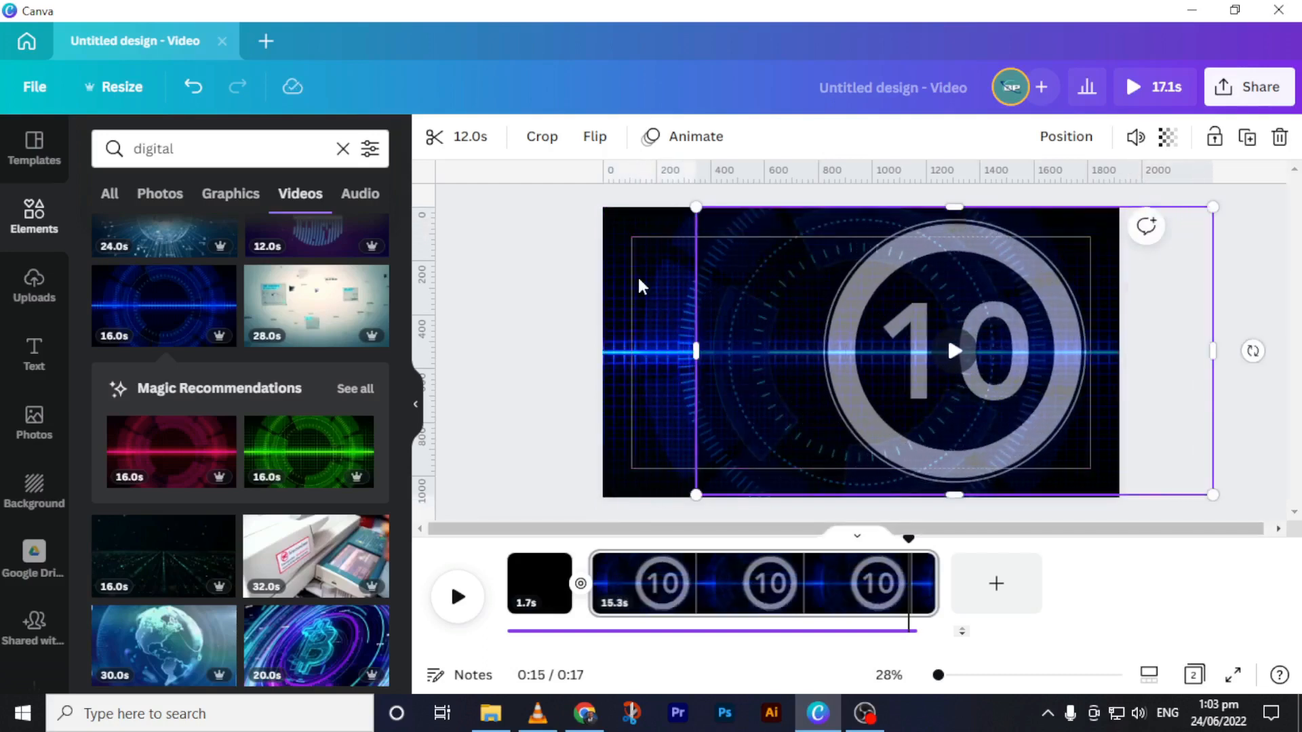
pyautogui.click(640, 286)
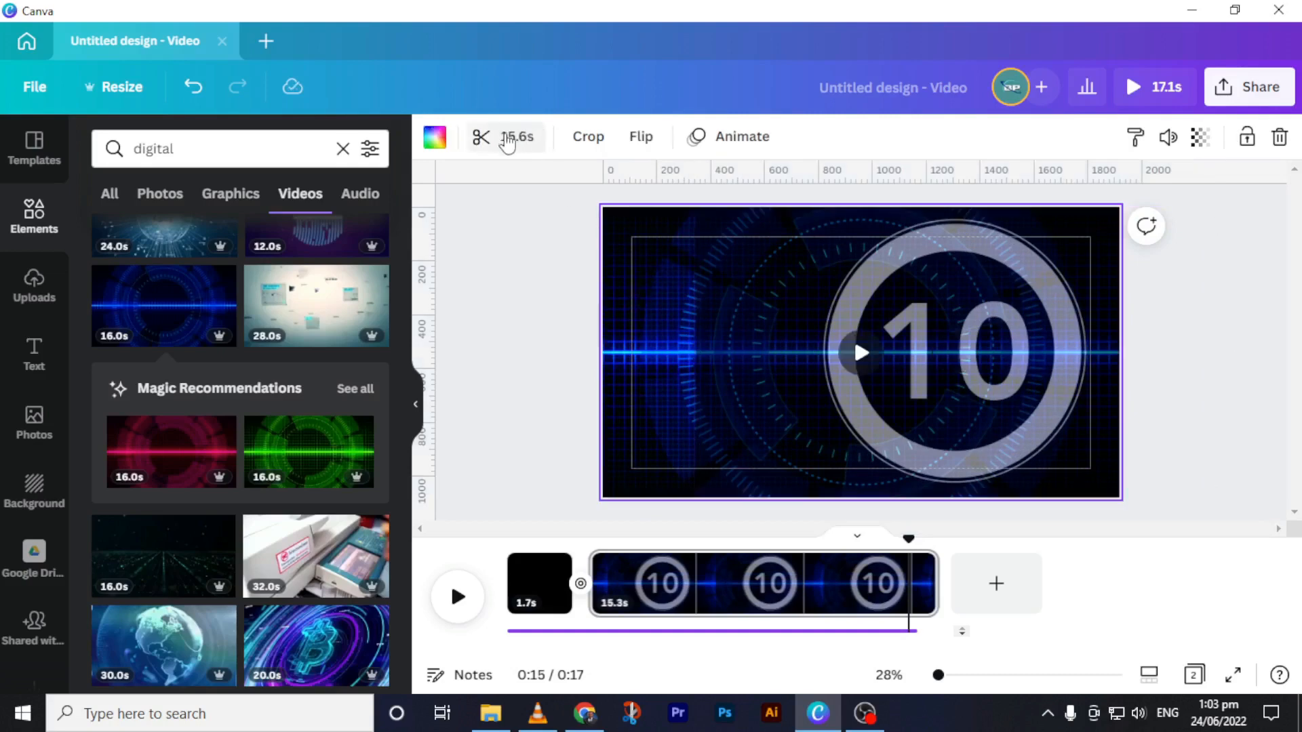
pyautogui.click(510, 140)
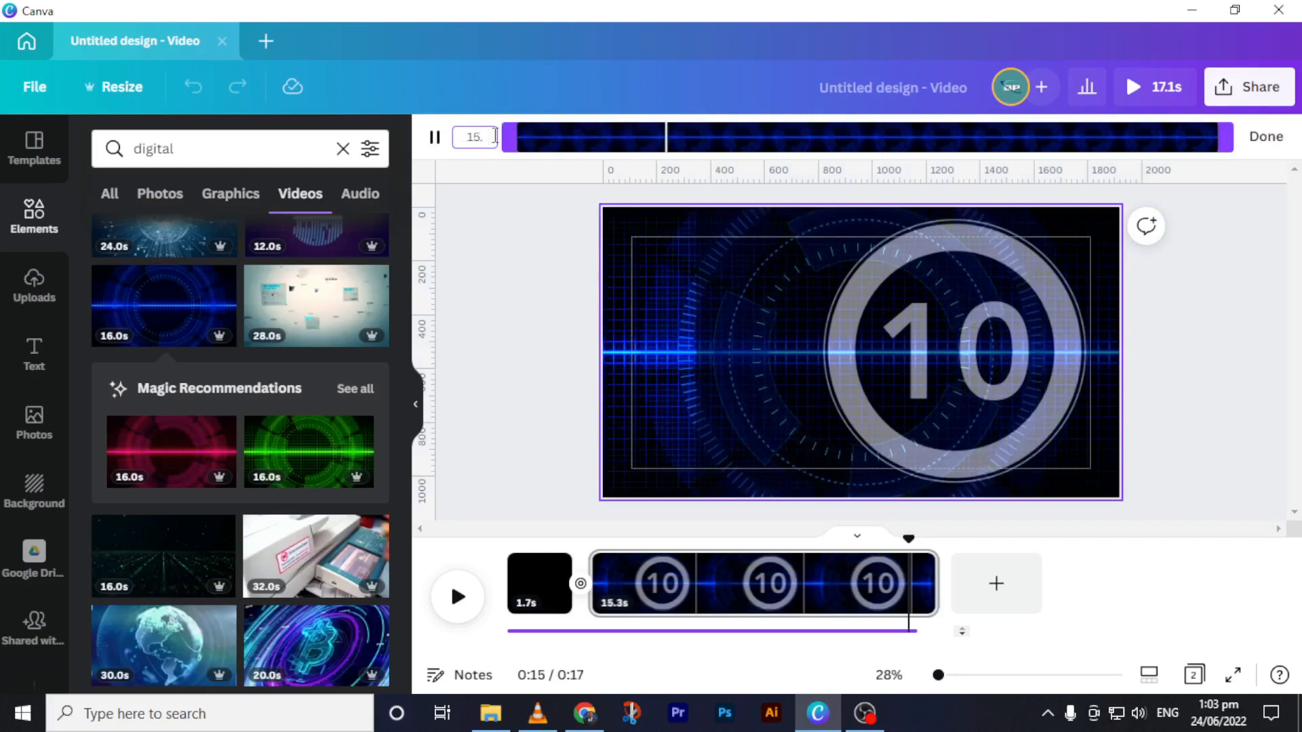
pyautogui.write('12')
pyautogui.press('Return')
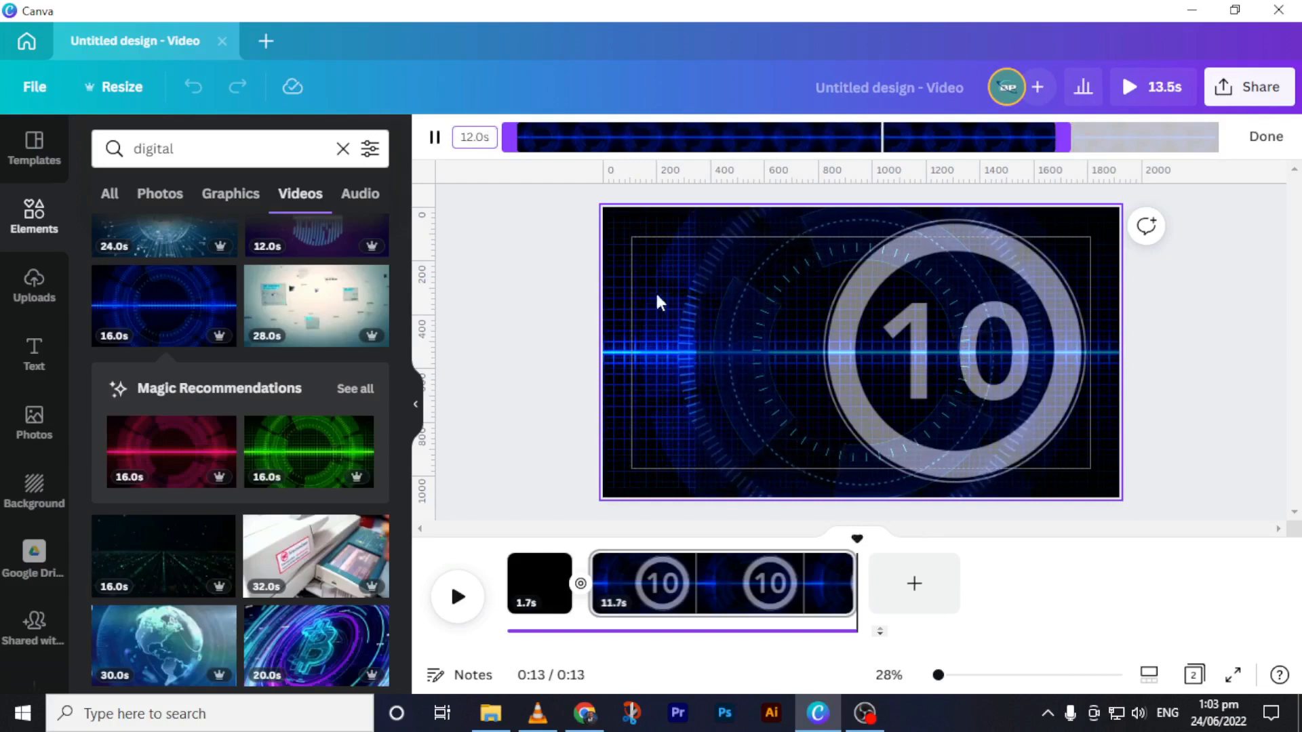
# - Move the countdown video back over the whole second page and play the design from the start
pyautogui.click(748, 268)
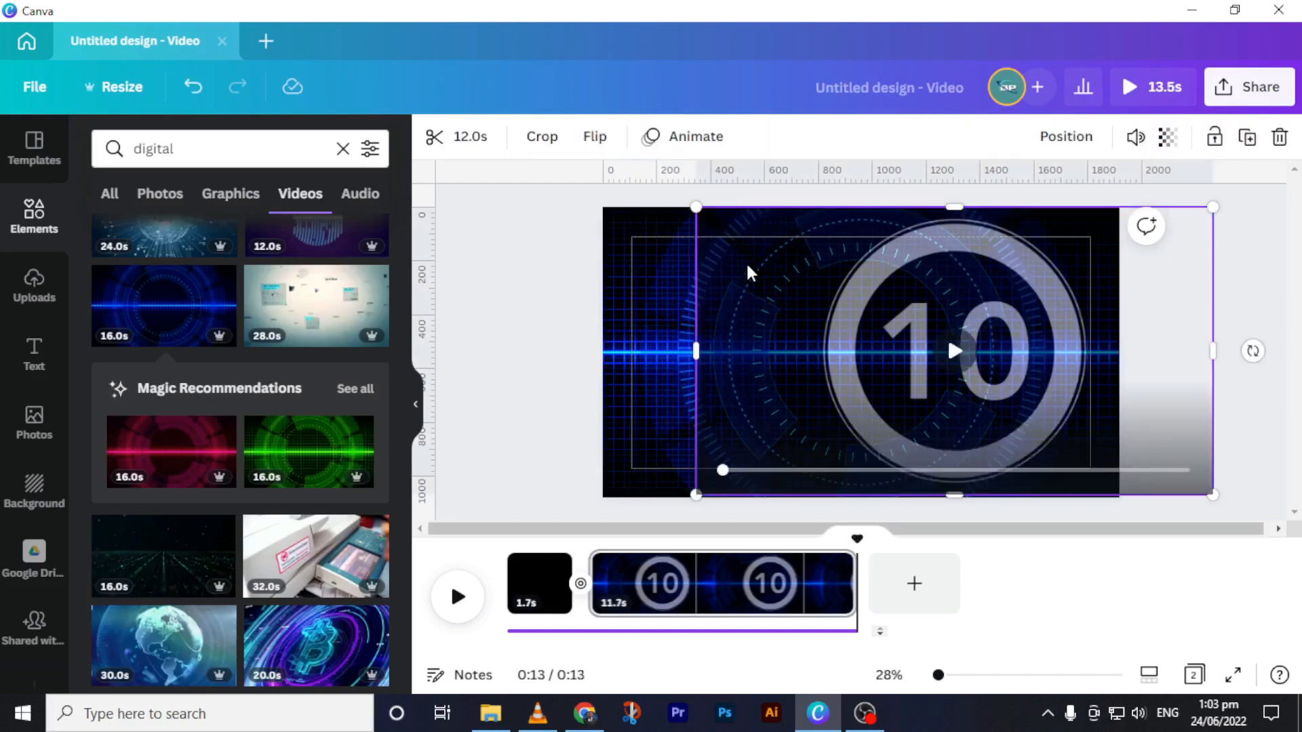
pyautogui.moveTo(749, 271); pyautogui.dragTo(668, 278)
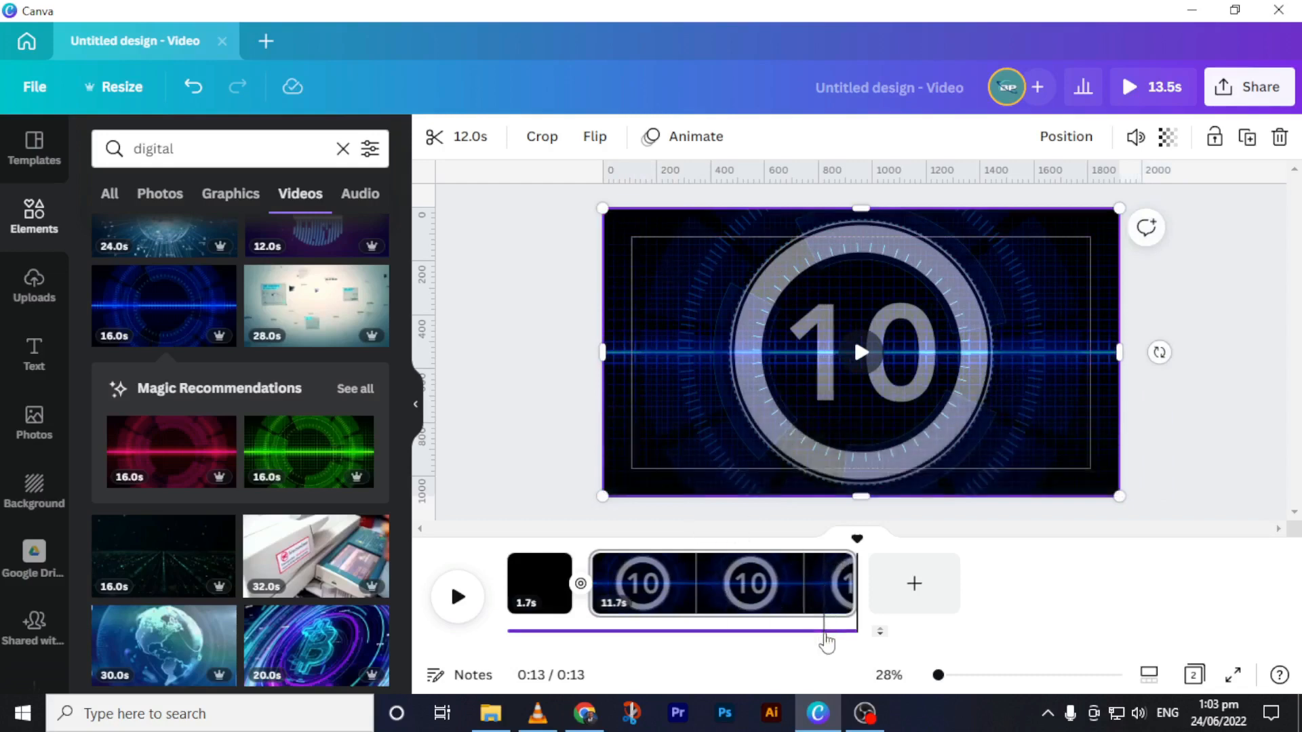
pyautogui.moveTo(857, 539); pyautogui.dragTo(507, 542)
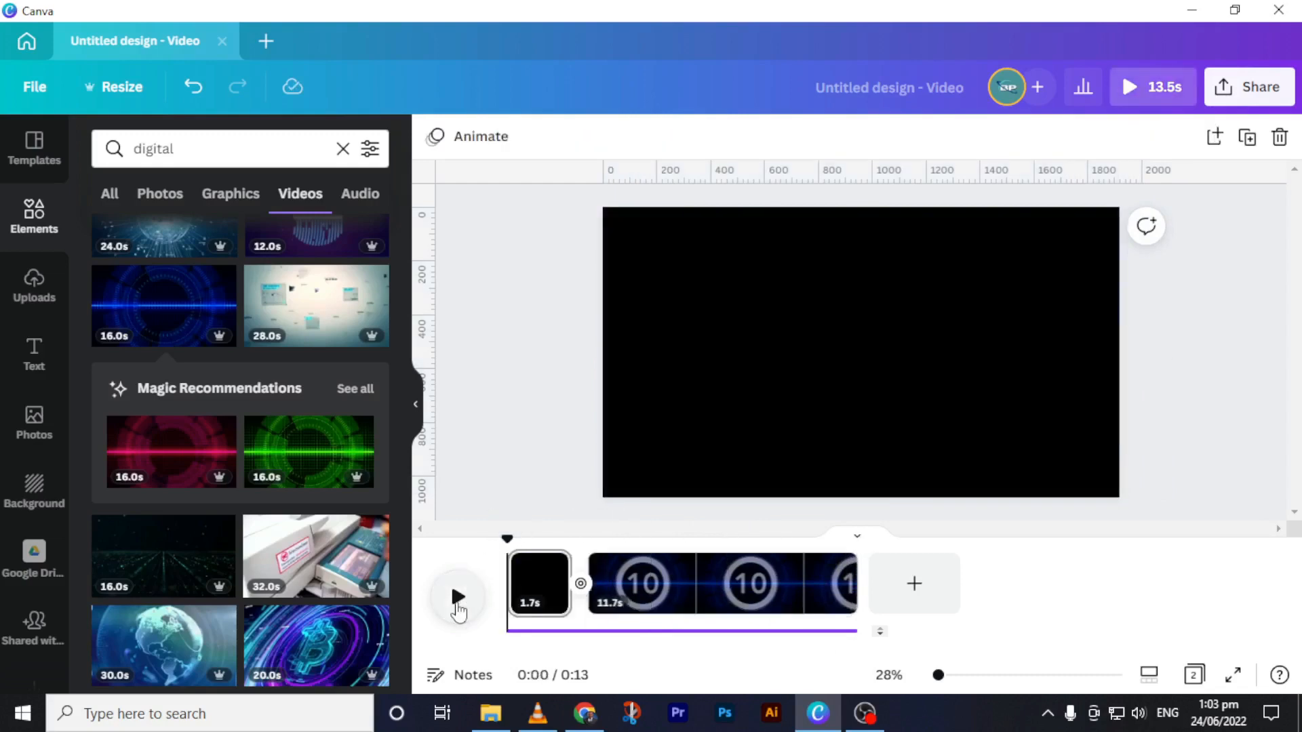
pyautogui.click(458, 598)
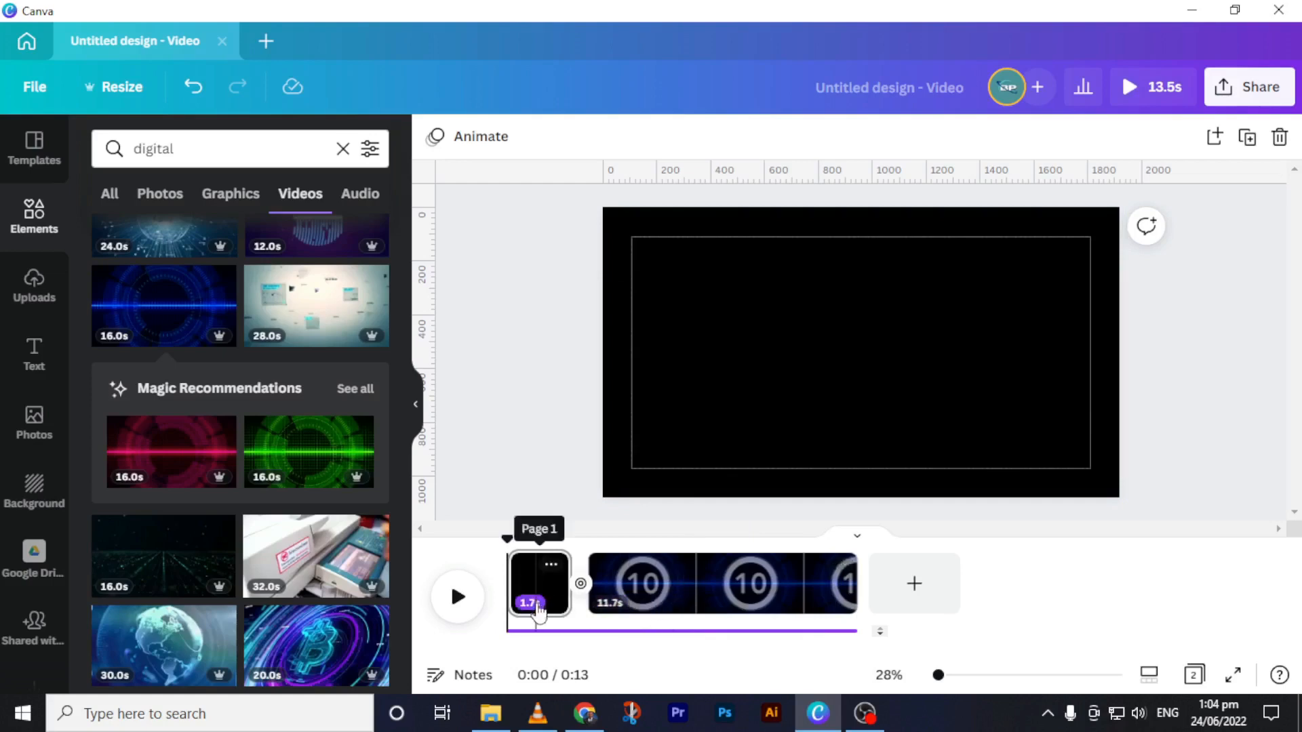
# - Move the countdown video aside on the second page and place it back over the full digital background
pyautogui.click(610, 612)
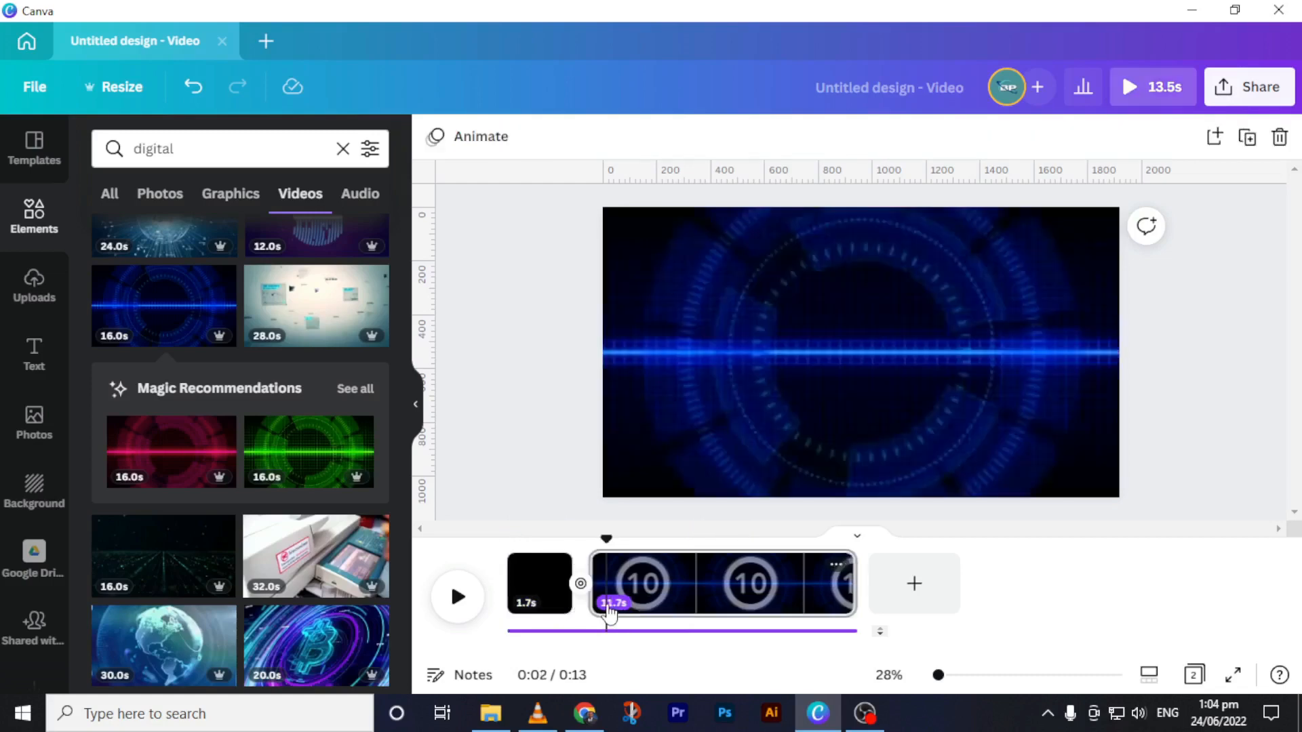
pyautogui.click(652, 385)
pyautogui.moveTo(643, 369); pyautogui.dragTo(686, 372)
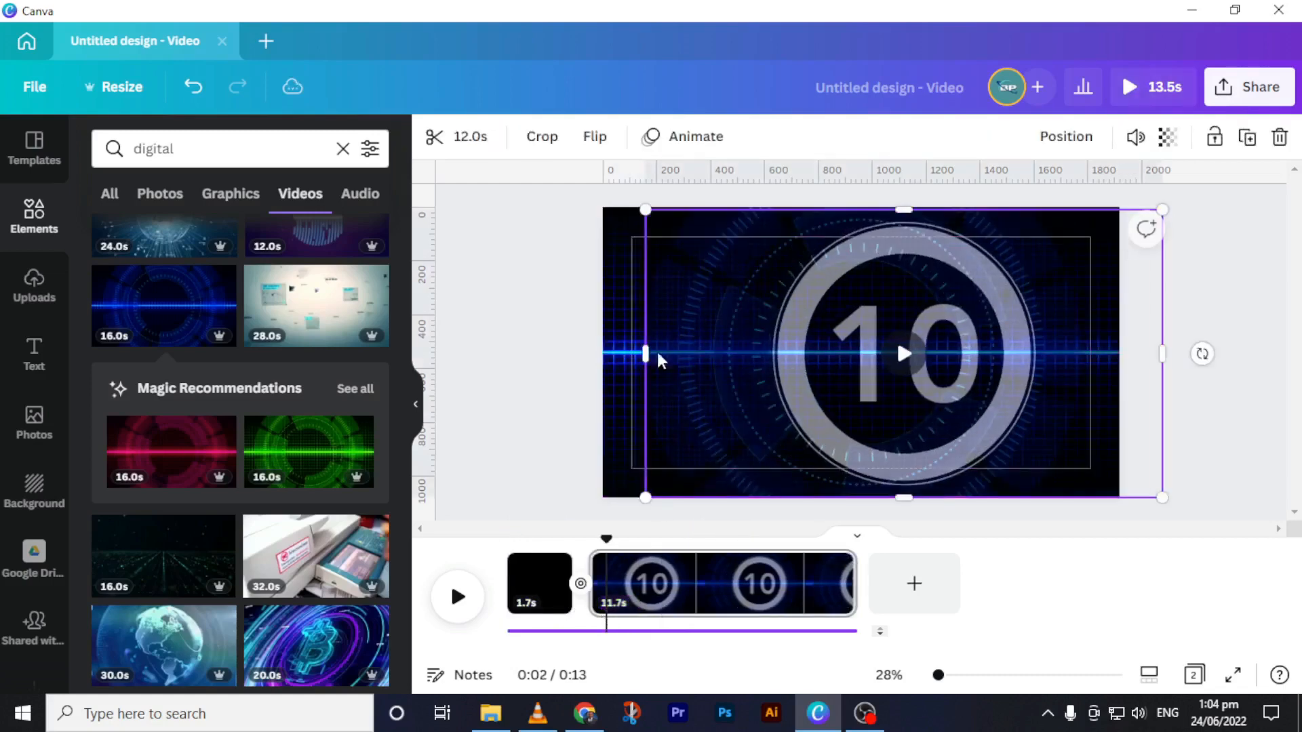
pyautogui.click(614, 306)
pyautogui.click(681, 333)
pyautogui.moveTo(706, 319); pyautogui.dragTo(668, 309)
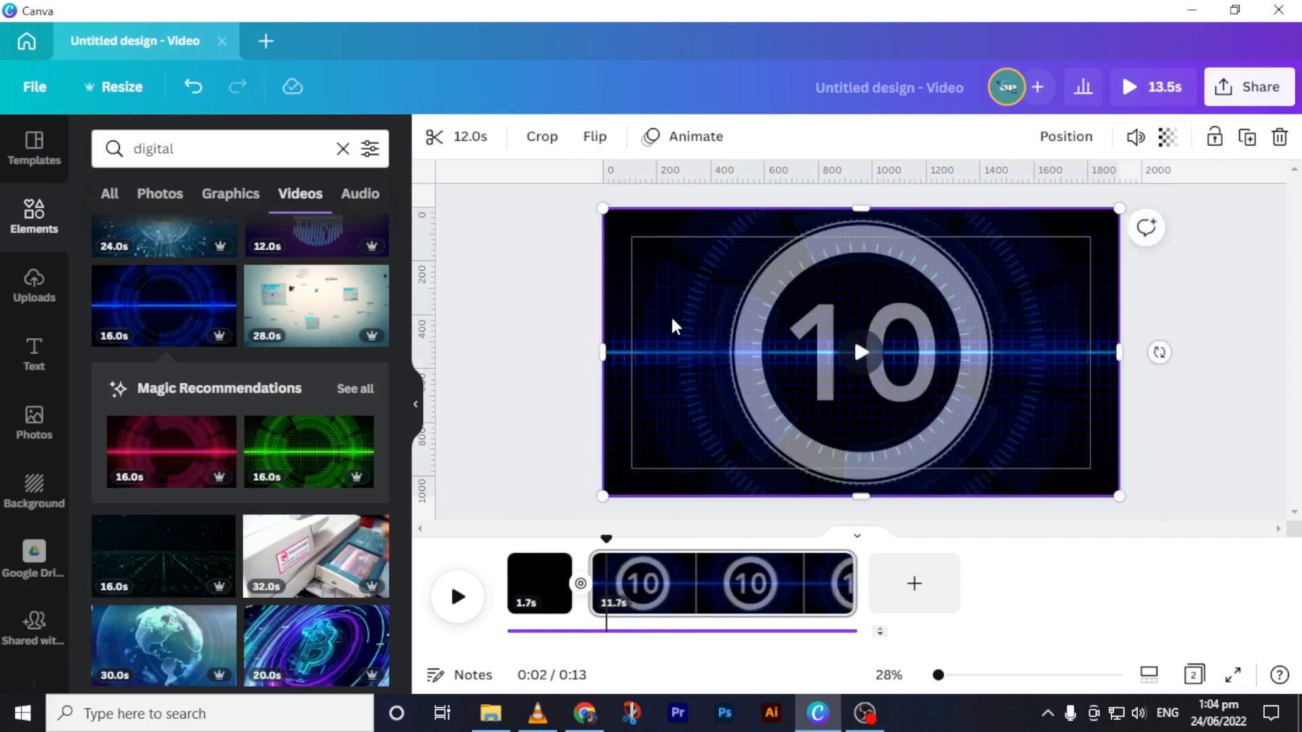
pyautogui.click(694, 586)
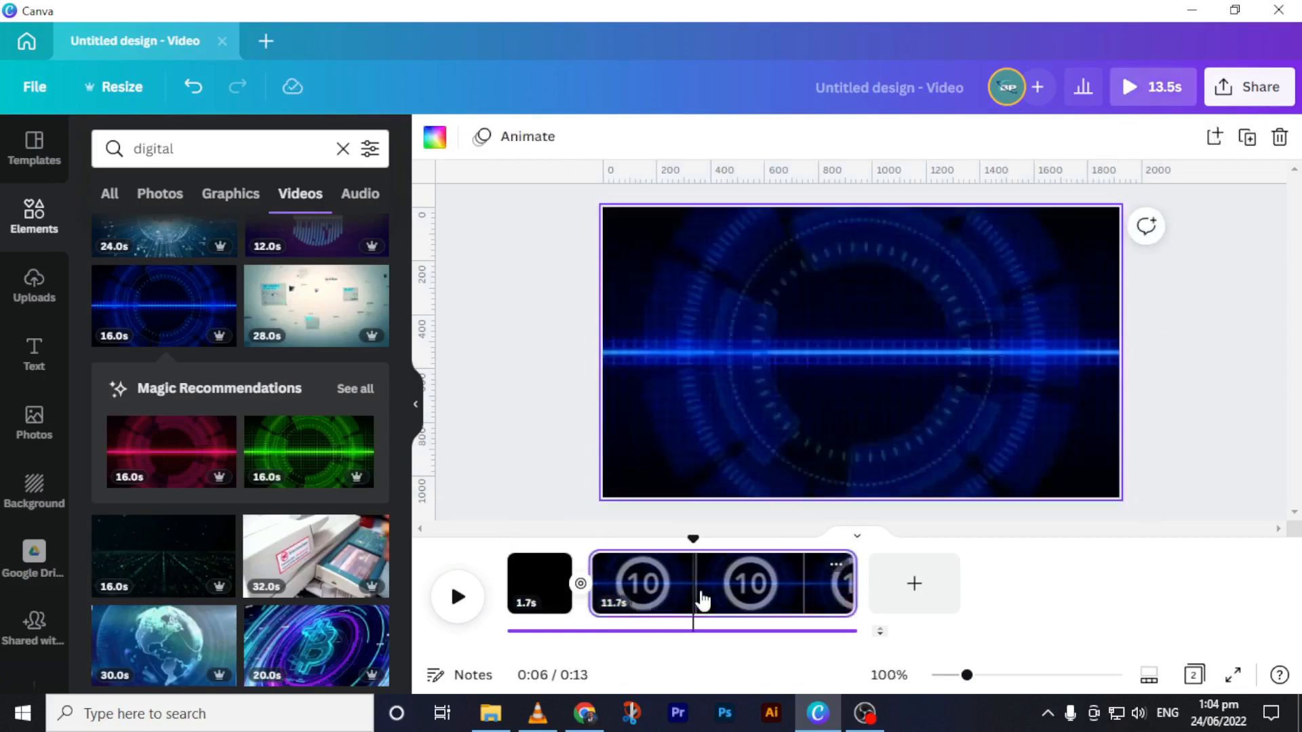
# - Set the duration of the Circle Wipe transition between the two pages to 0.4 seconds and play the result
pyautogui.click(581, 595)
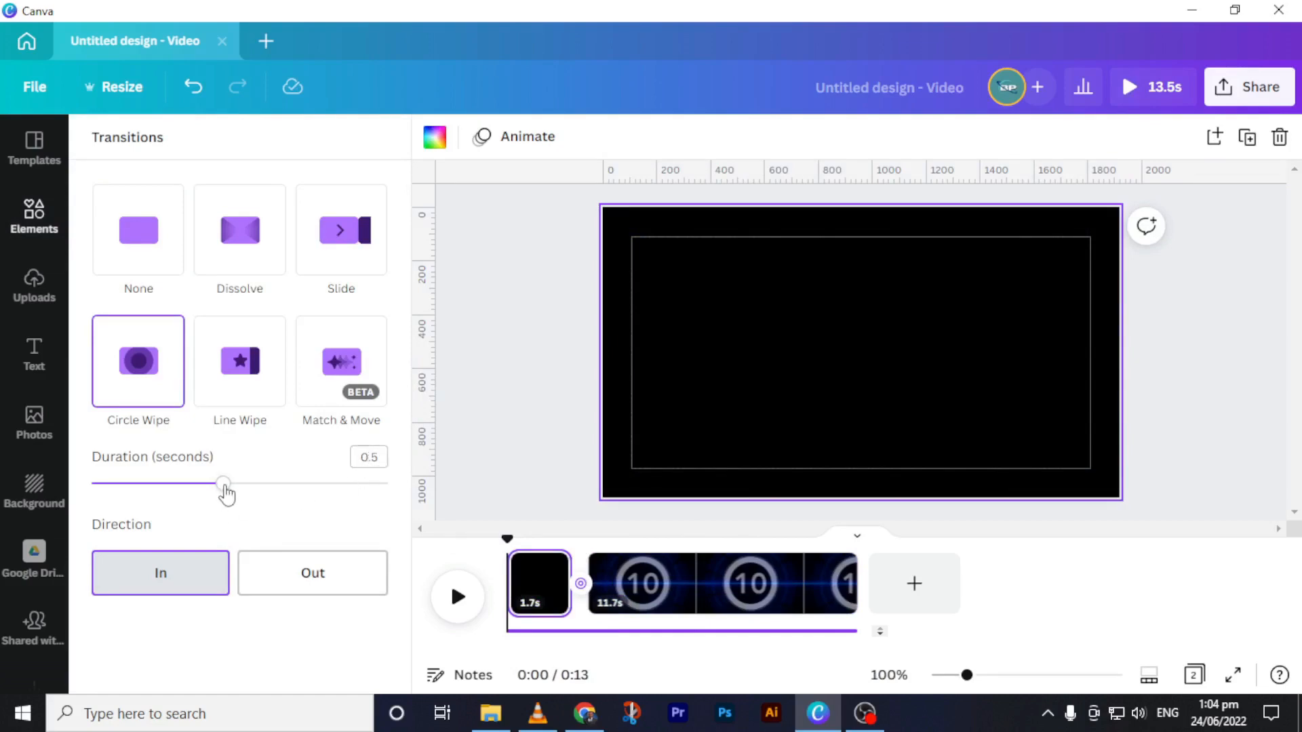
pyautogui.moveTo(225, 488); pyautogui.dragTo(205, 488)
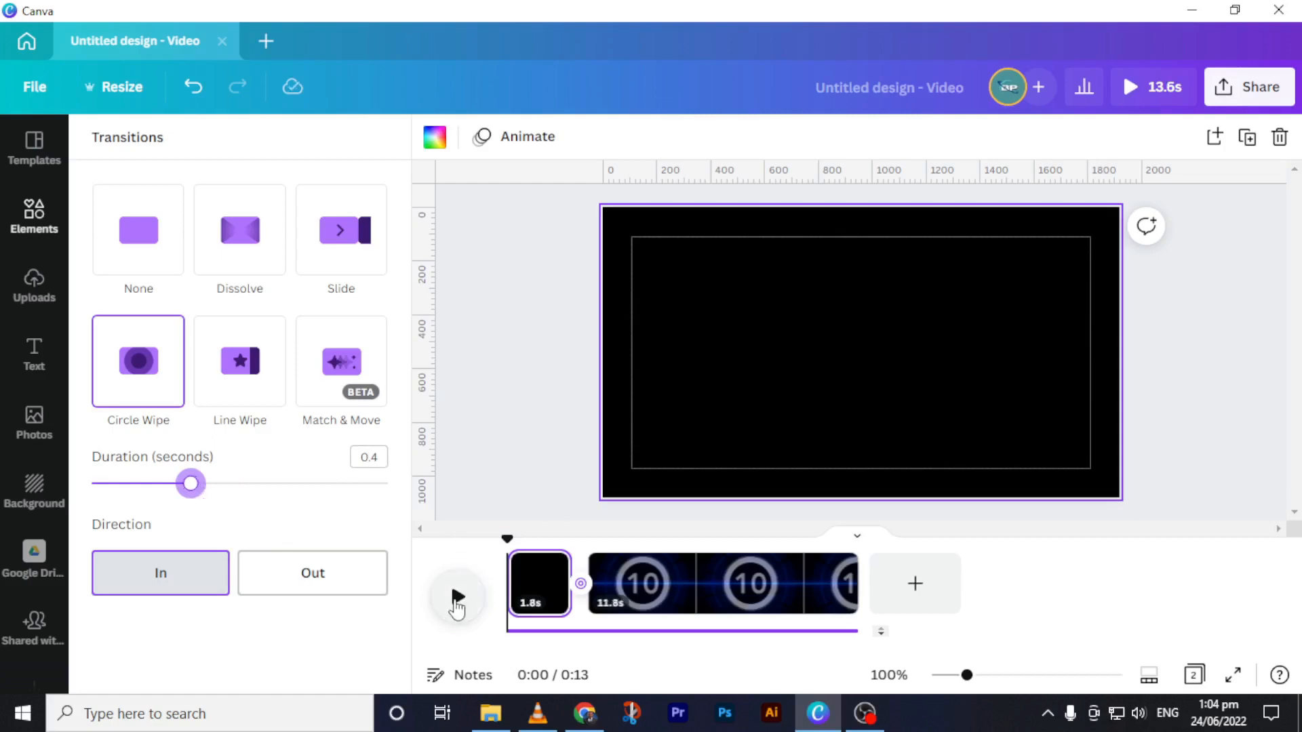
pyautogui.click(457, 597)
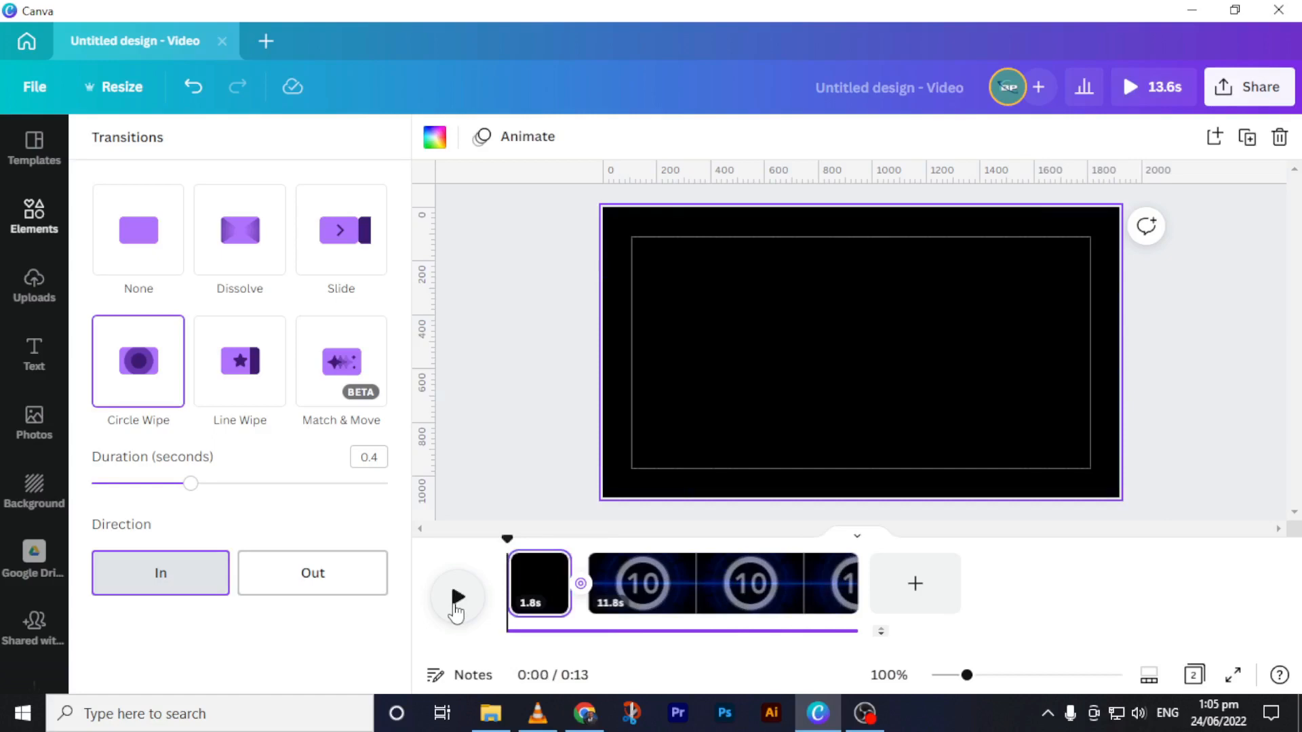
# - Preview the complete intro video in full screen, playing it from the beginning
pyautogui.click(1153, 87)
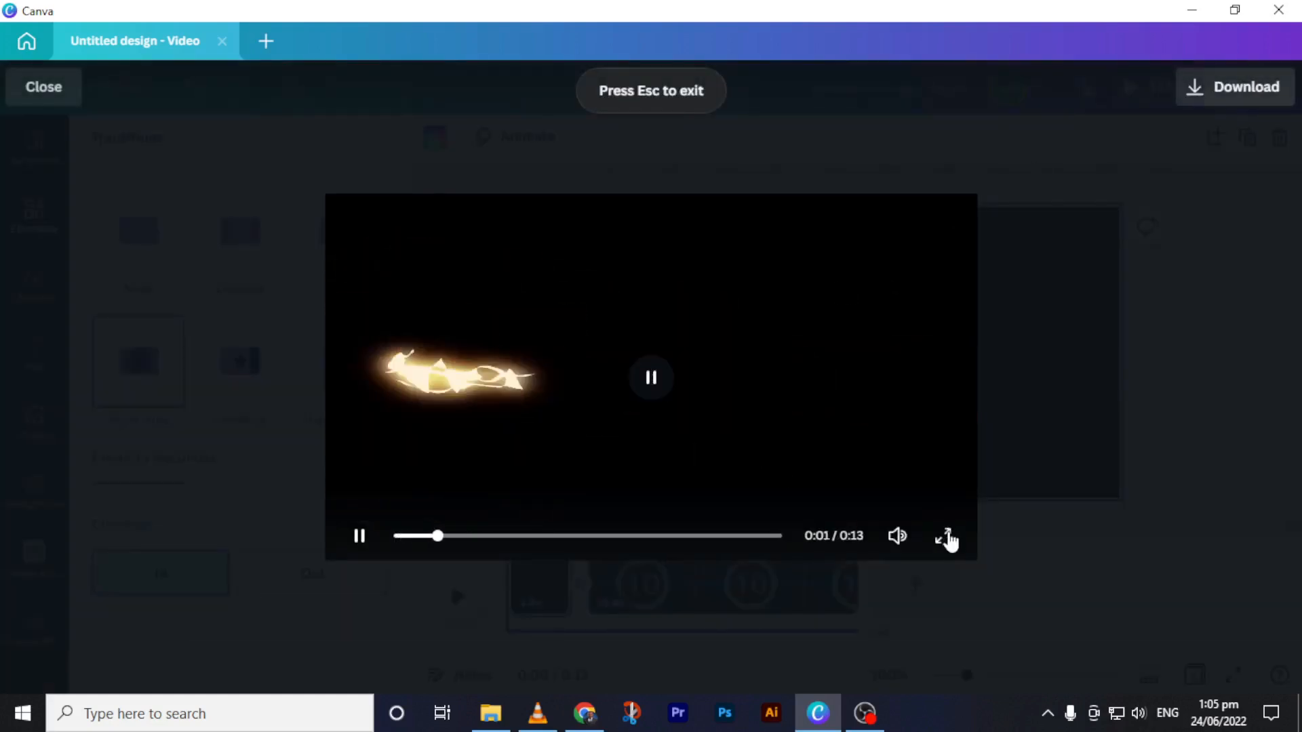
pyautogui.click(943, 536)
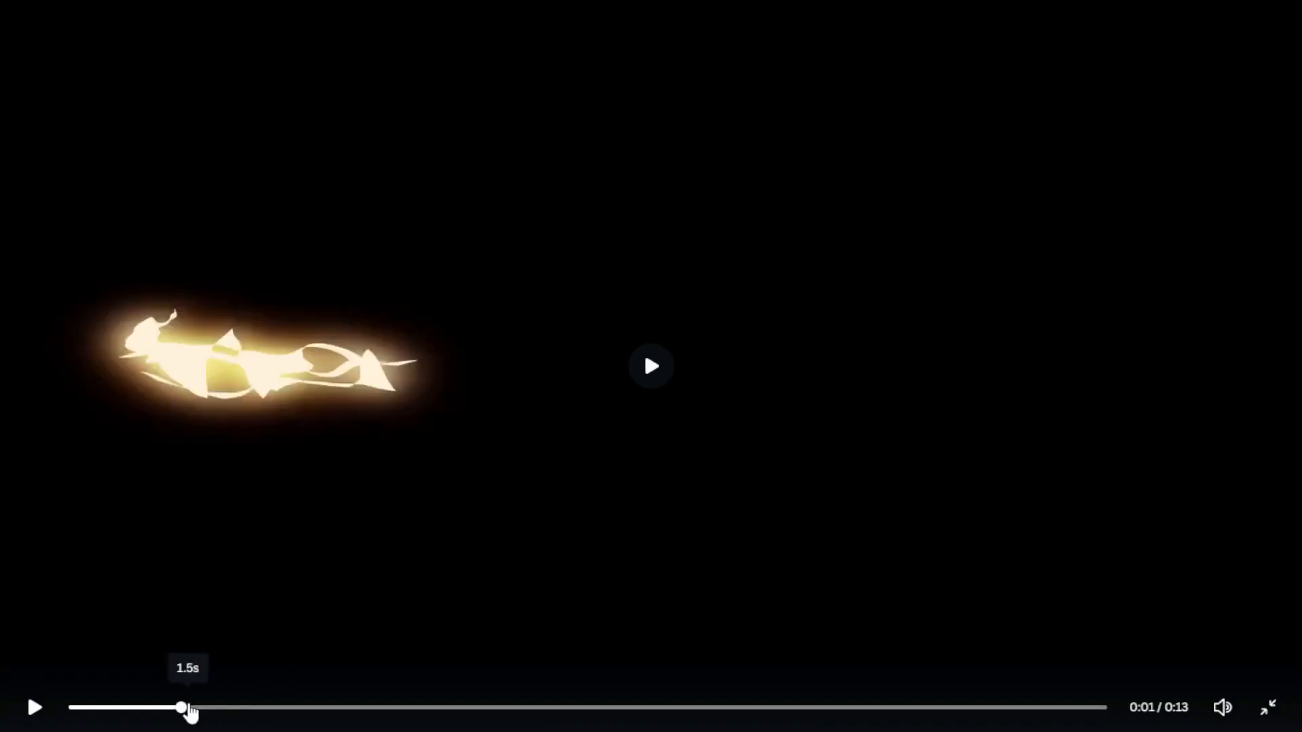
pyautogui.moveTo(183, 708); pyautogui.dragTo(40, 709)
pyautogui.click(35, 709)
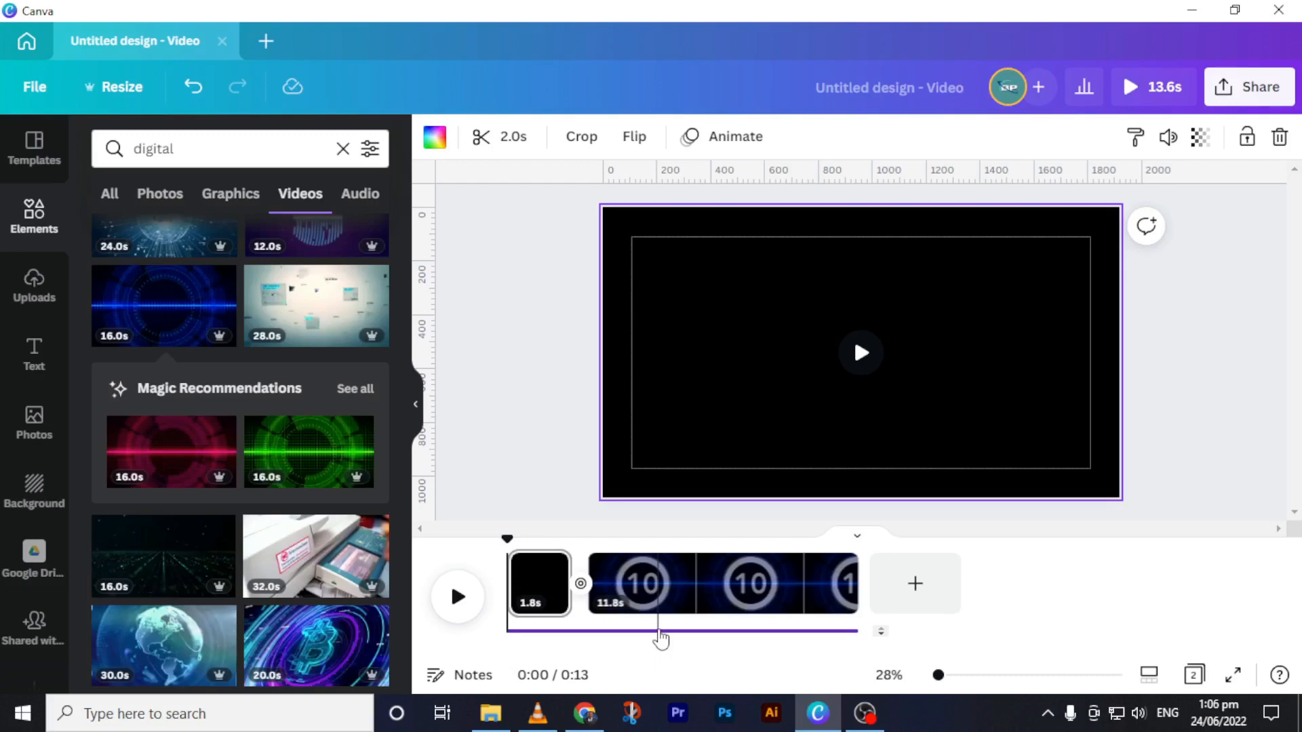
# - Show the audio track under the pages and its editing options, and return to the first page's background video
pyautogui.click(661, 631)
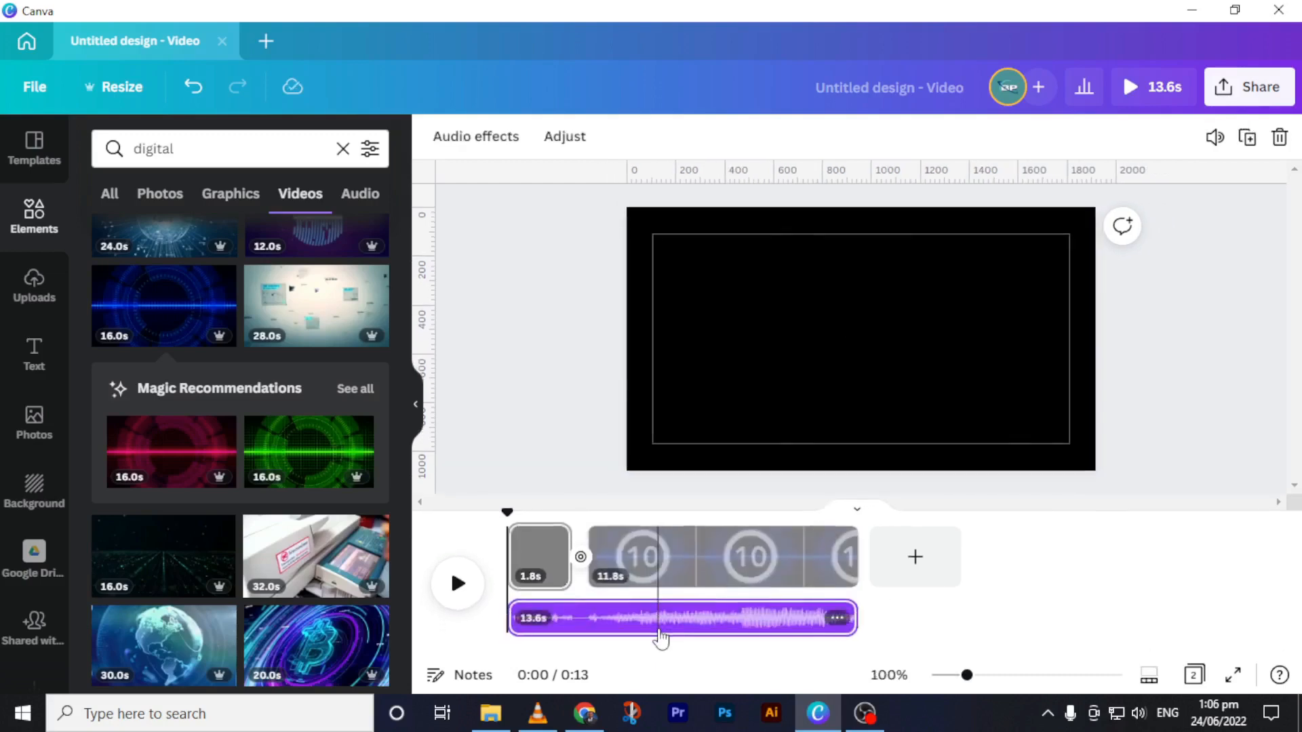
pyautogui.click(838, 619)
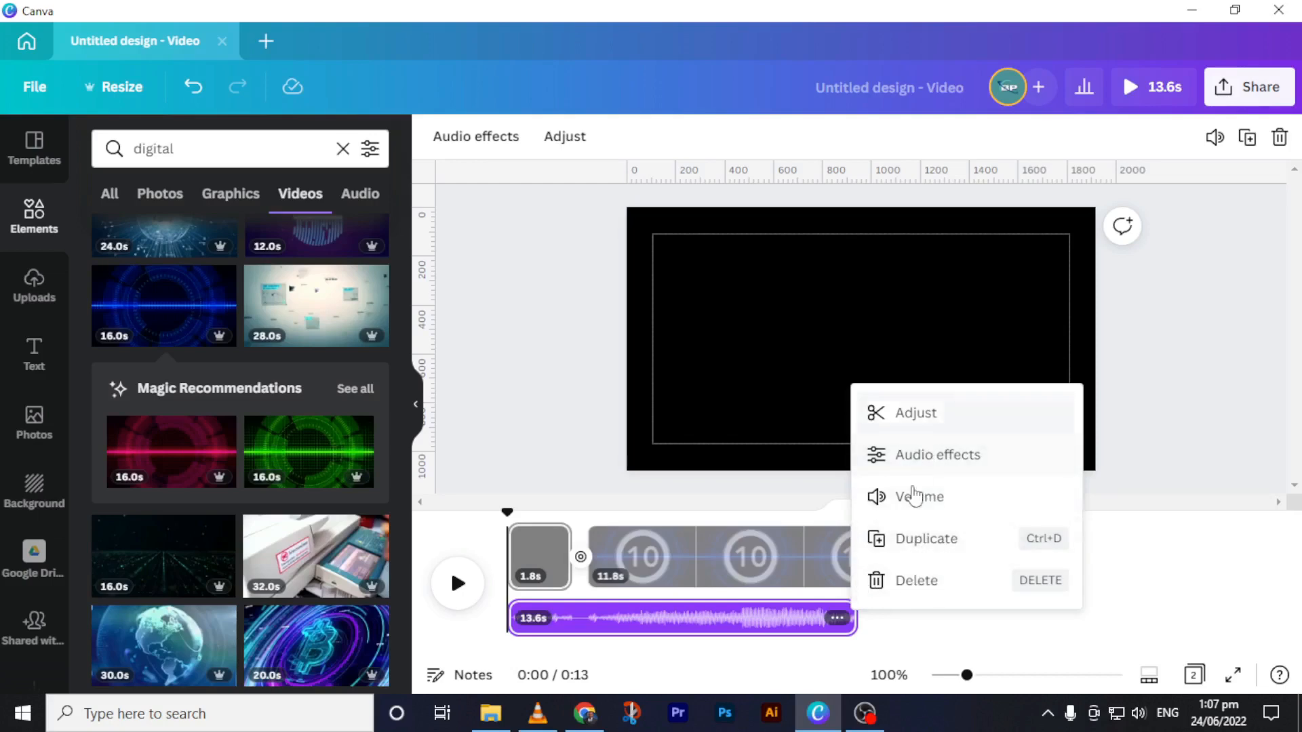
pyautogui.click(807, 619)
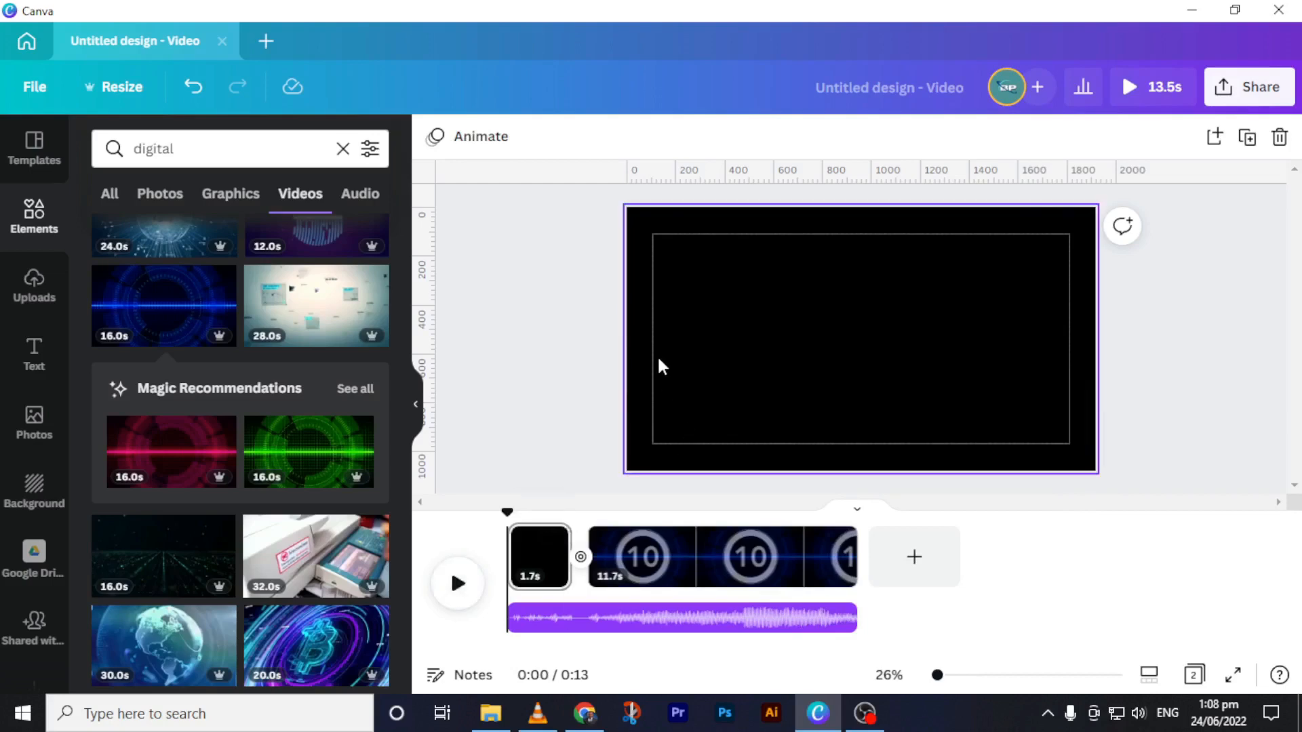
pyautogui.click(656, 360)
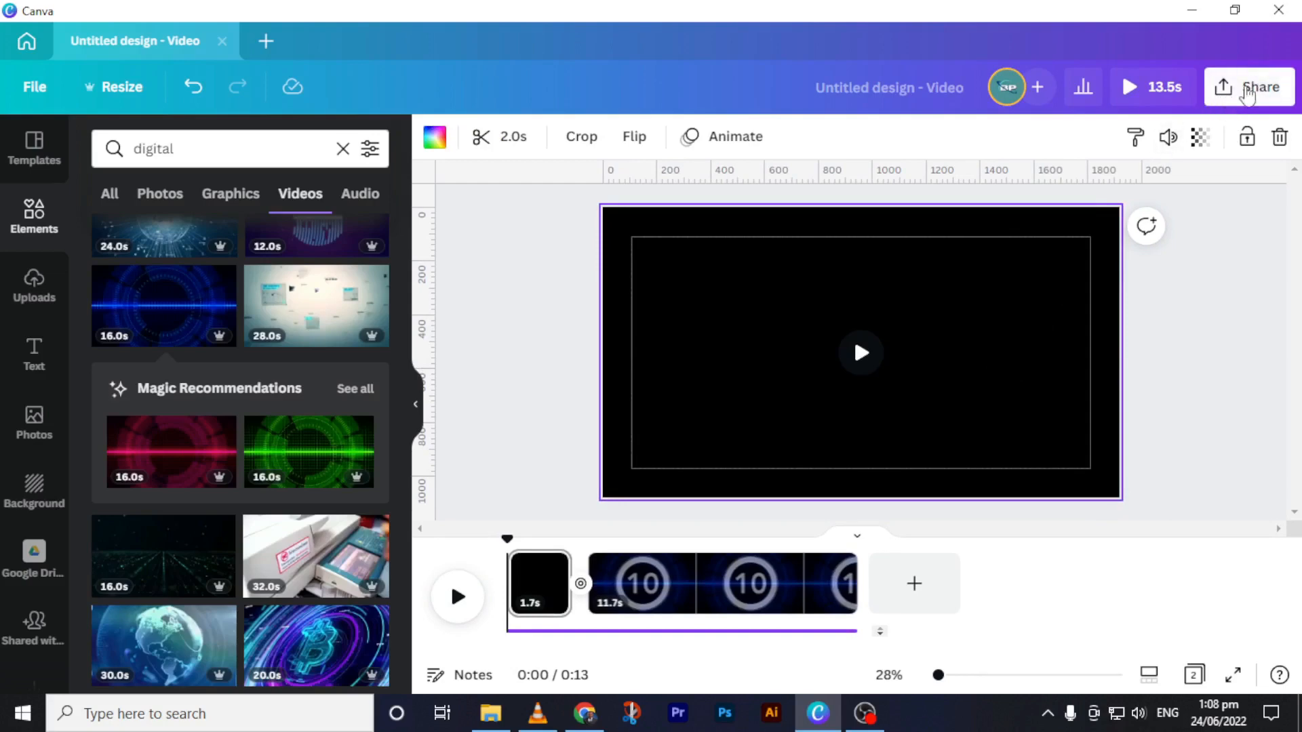
# - Download all pages of the design as an MP4 Video
pyautogui.click(1248, 94)
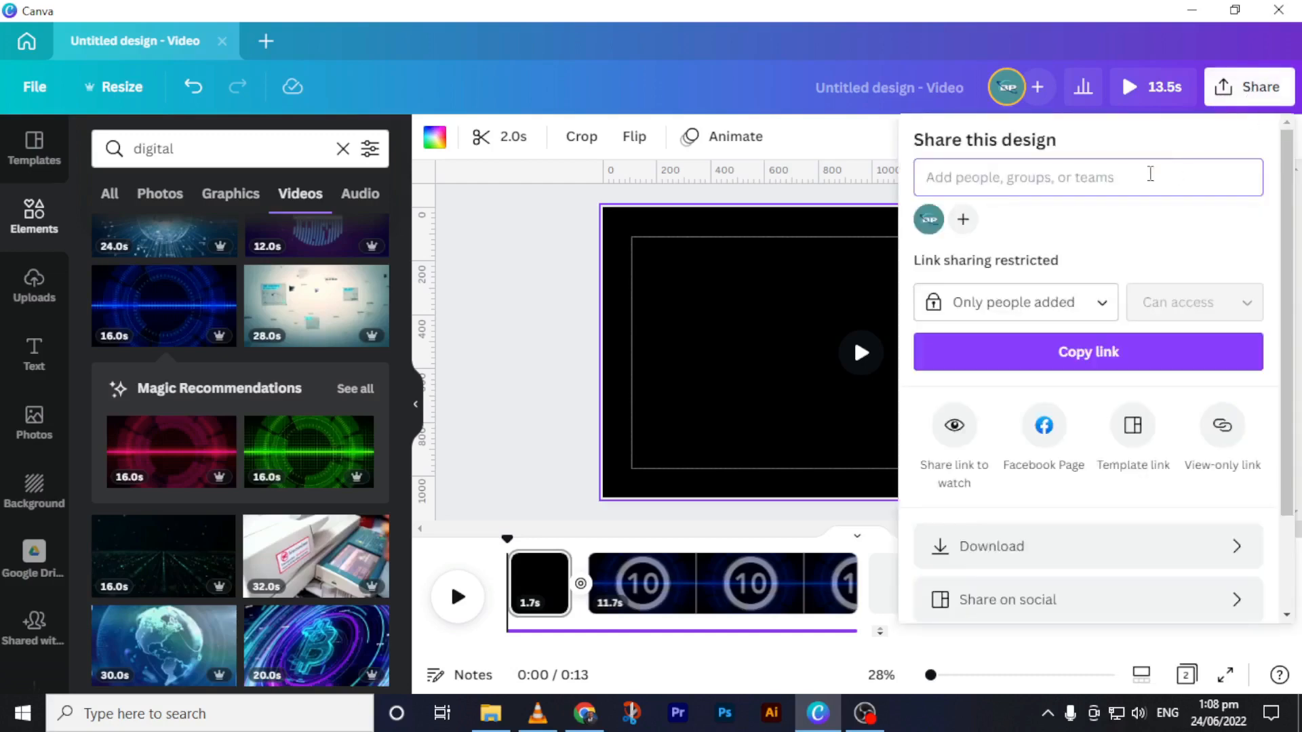
pyautogui.scroll(-2, 1066, 445)
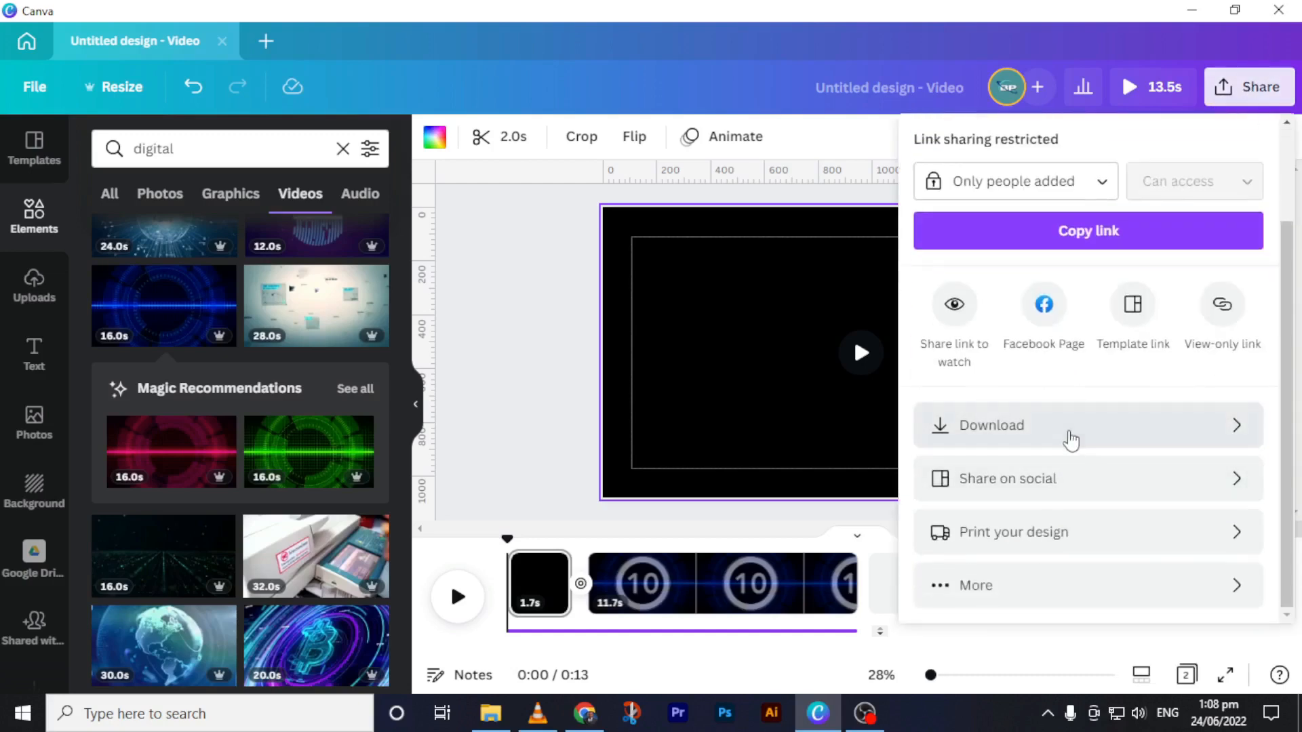
pyautogui.click(1008, 437)
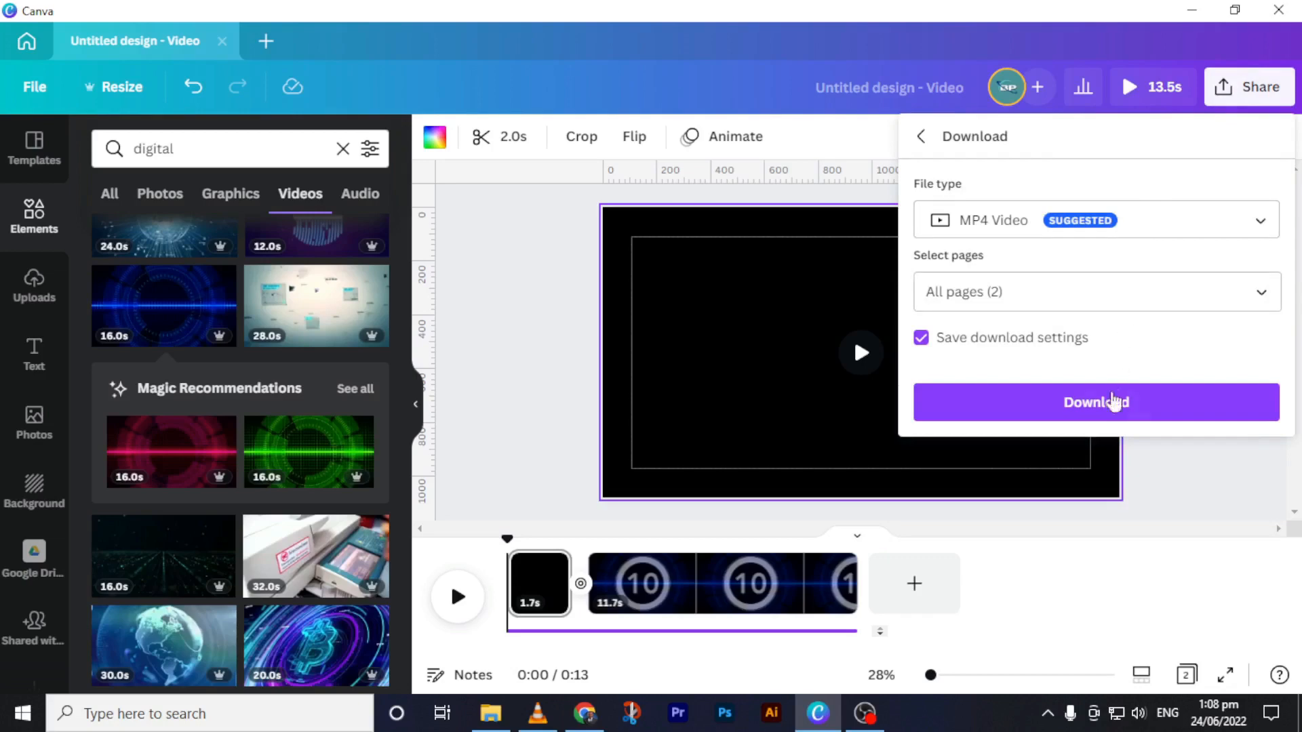
pyautogui.click(1181, 224)
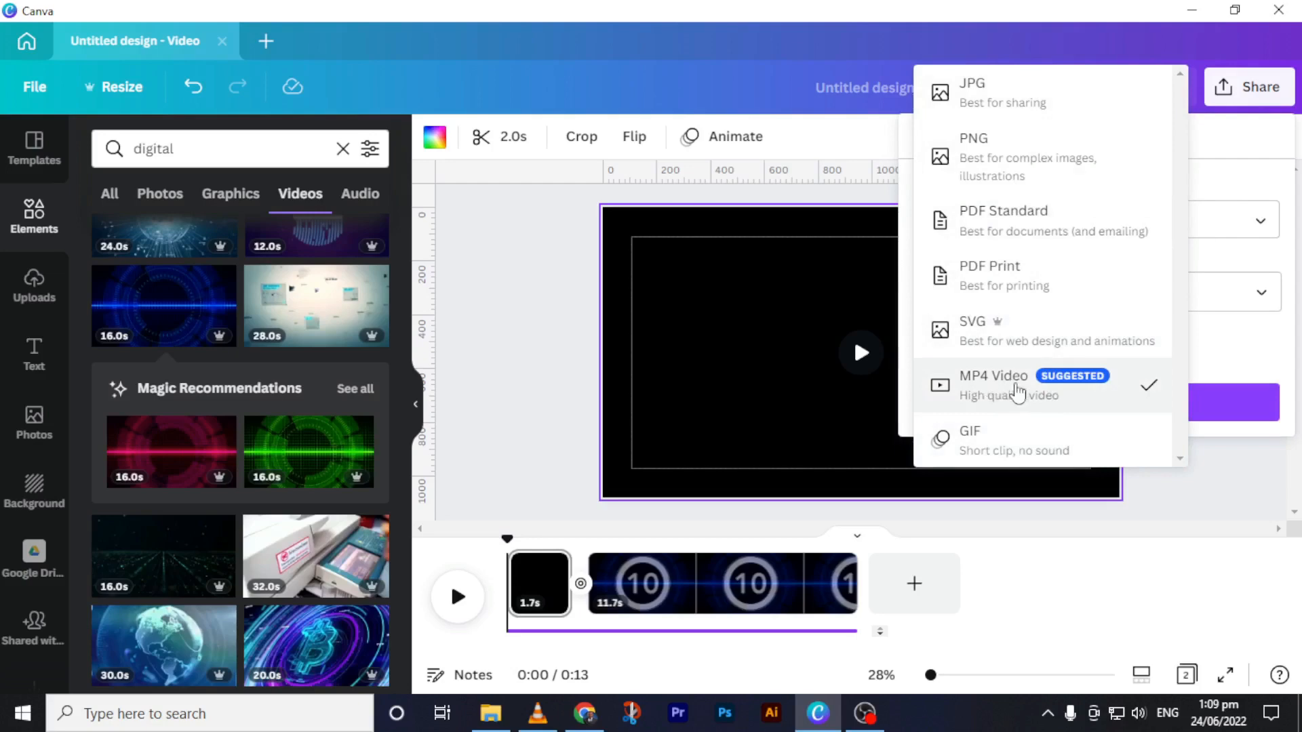
pyautogui.click(1020, 392)
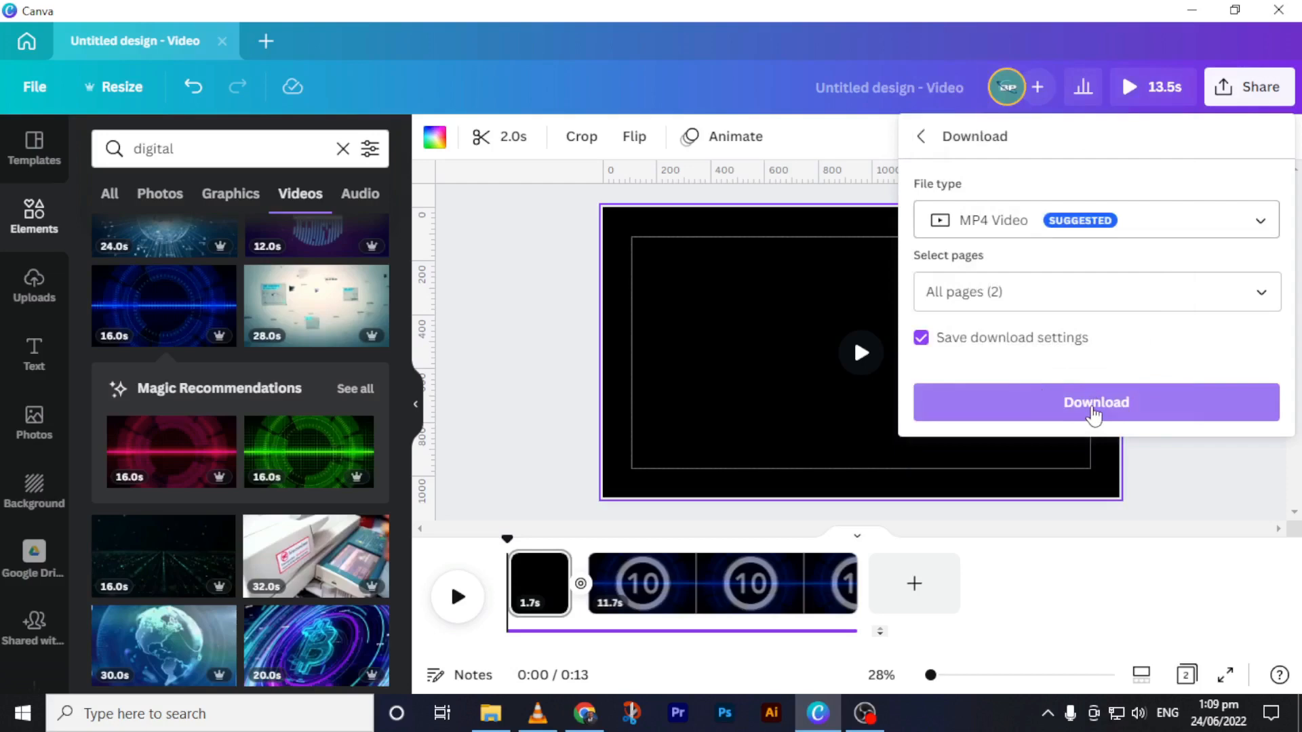
pyautogui.click(1093, 408)
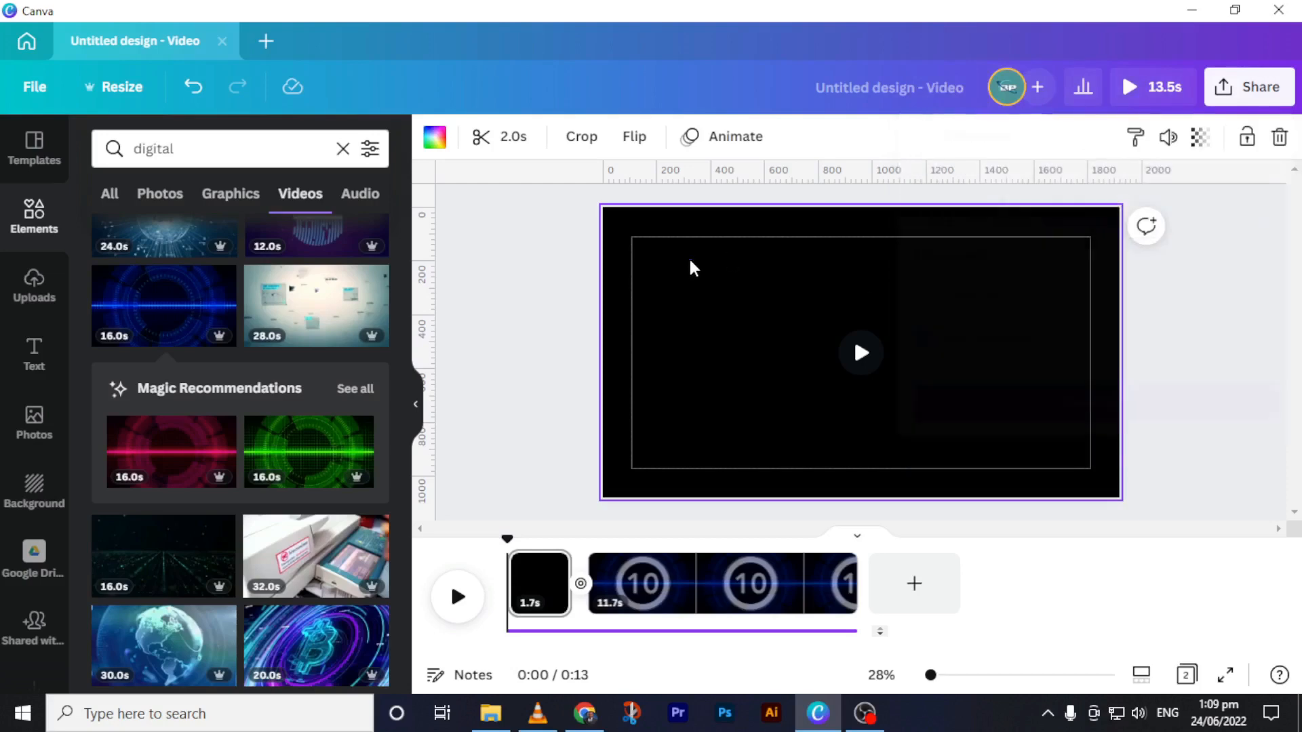